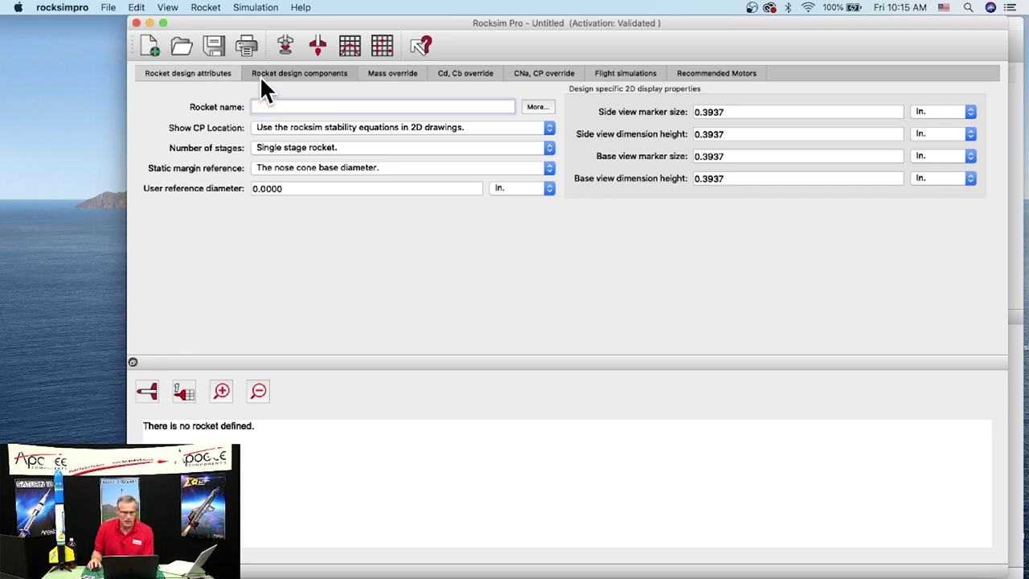
# Browse for a design to open, going to the Designs folder inside RockSim_Pro_3.1.1f194 in Applications.
pyautogui.click(165, 36)
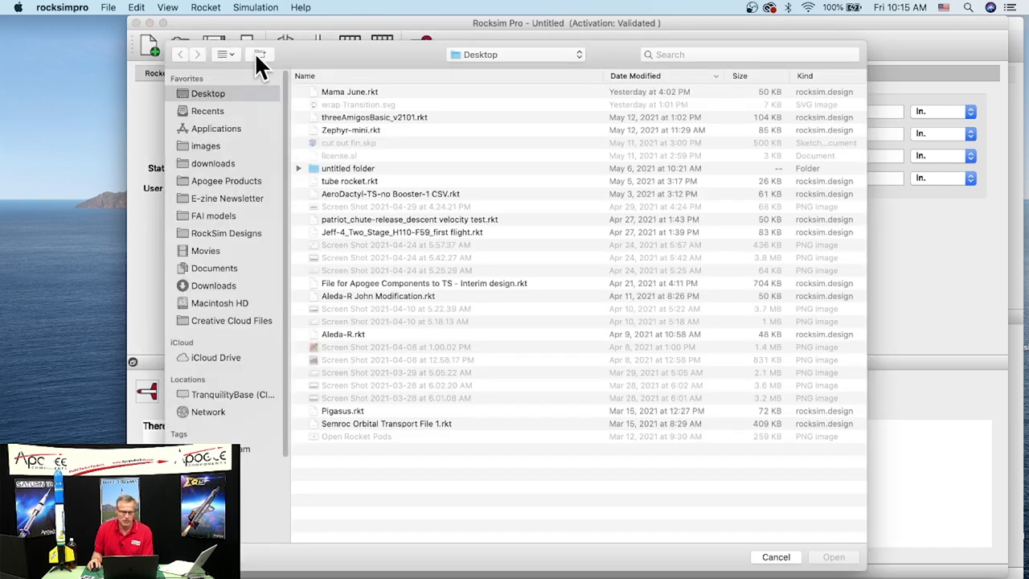
pyautogui.moveTo(323, 57); pyautogui.dragTo(415, 94)
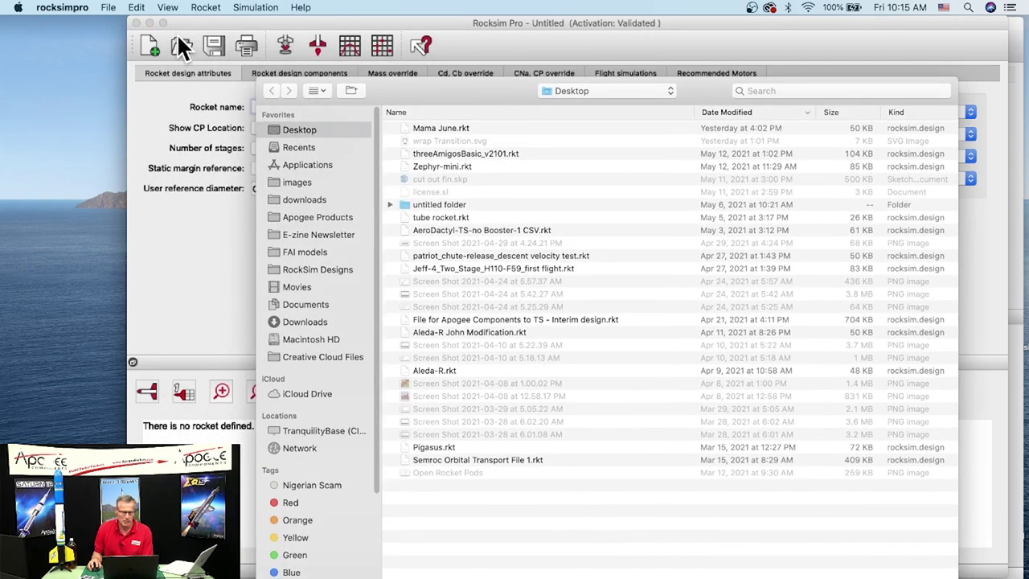
pyautogui.moveTo(388, 97); pyautogui.dragTo(338, 49)
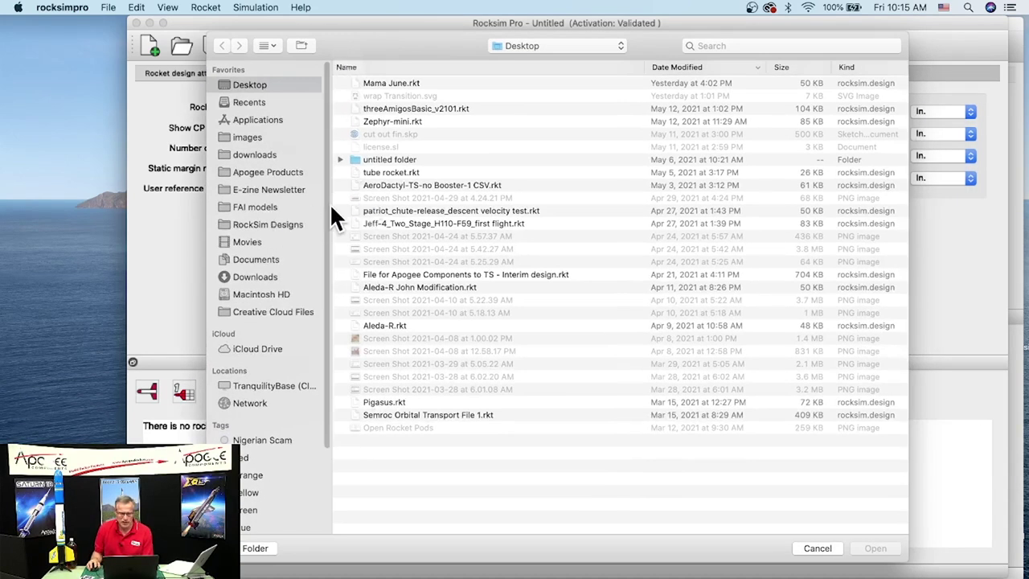
pyautogui.click(254, 127)
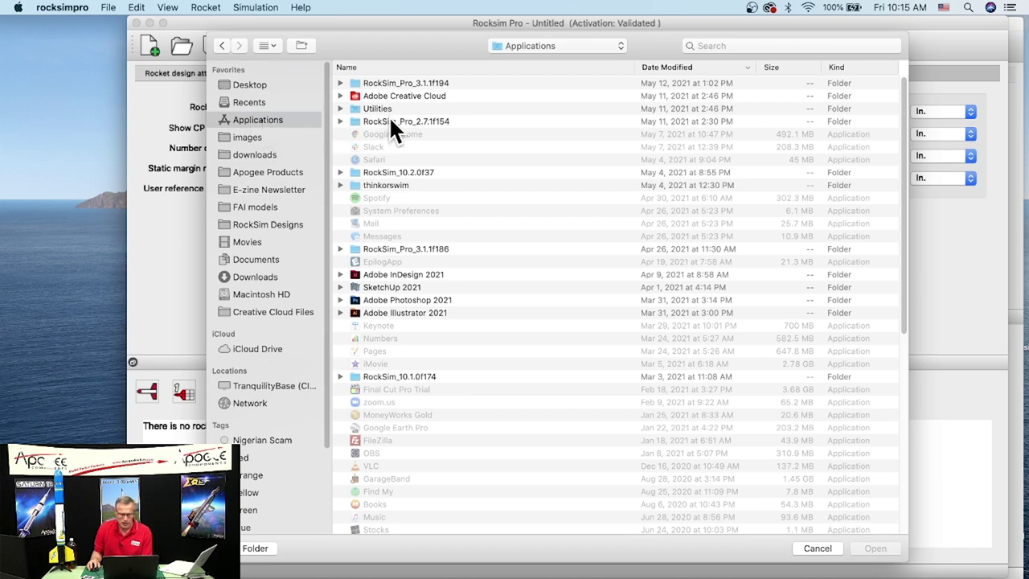
pyautogui.click(416, 67)
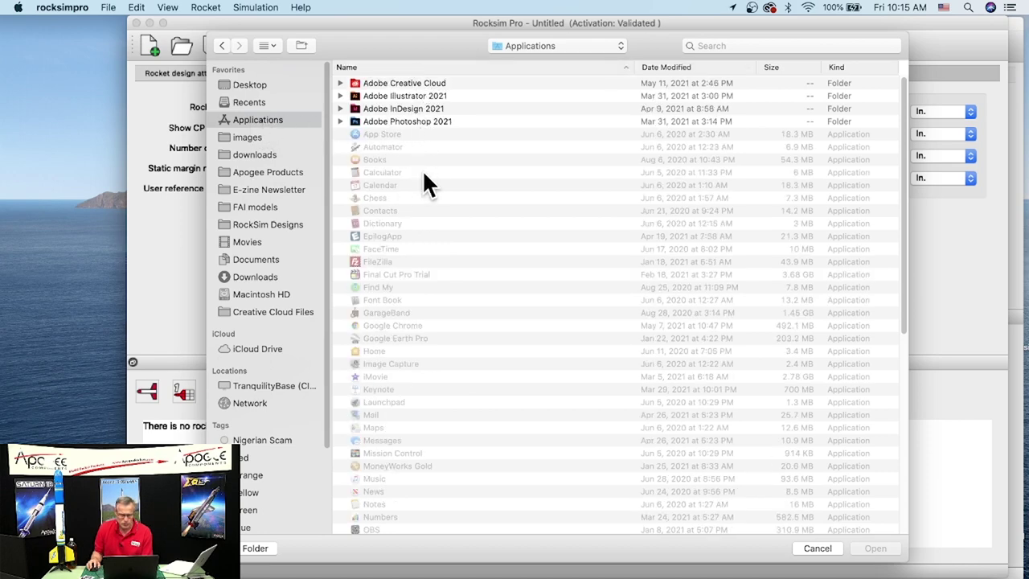
pyautogui.scroll(-10, 407, 306)
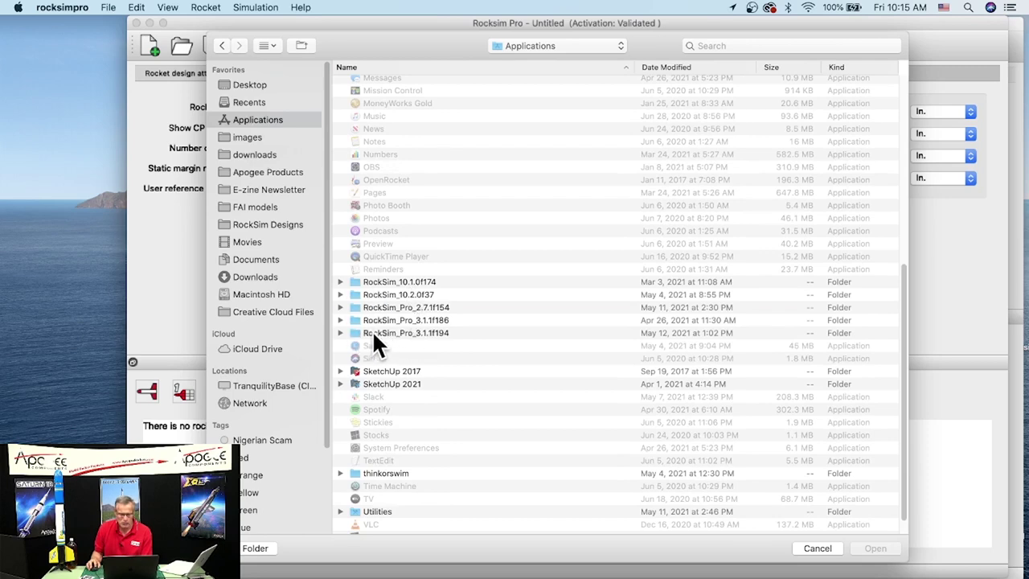
pyautogui.doubleClick(400, 332)
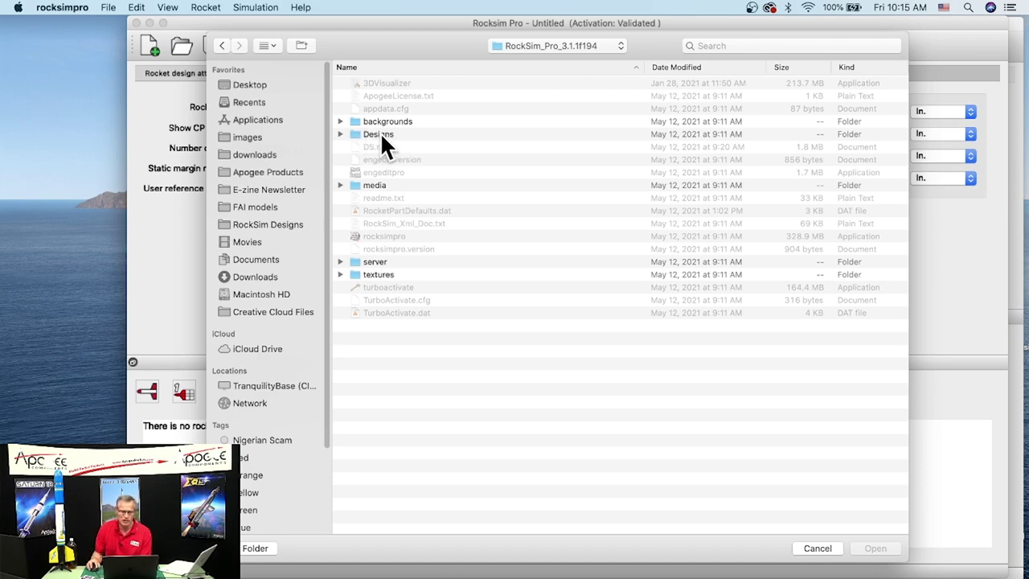
pyautogui.doubleClick(379, 133)
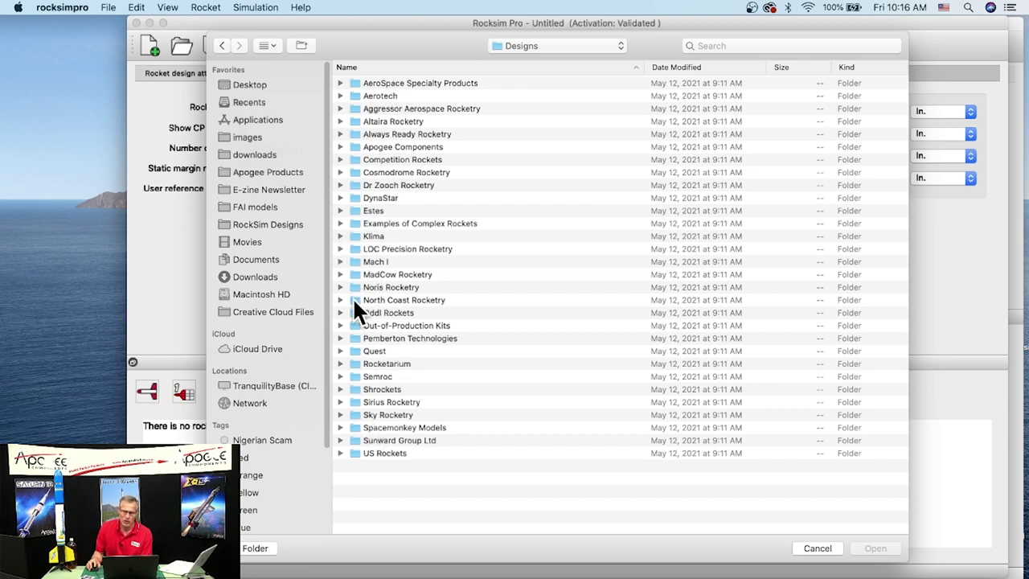
# Look into the LOC Precision Rocketry folder, then open egg-storminator.rkt from the Apogee Components folder.
pyautogui.doubleClick(354, 248)
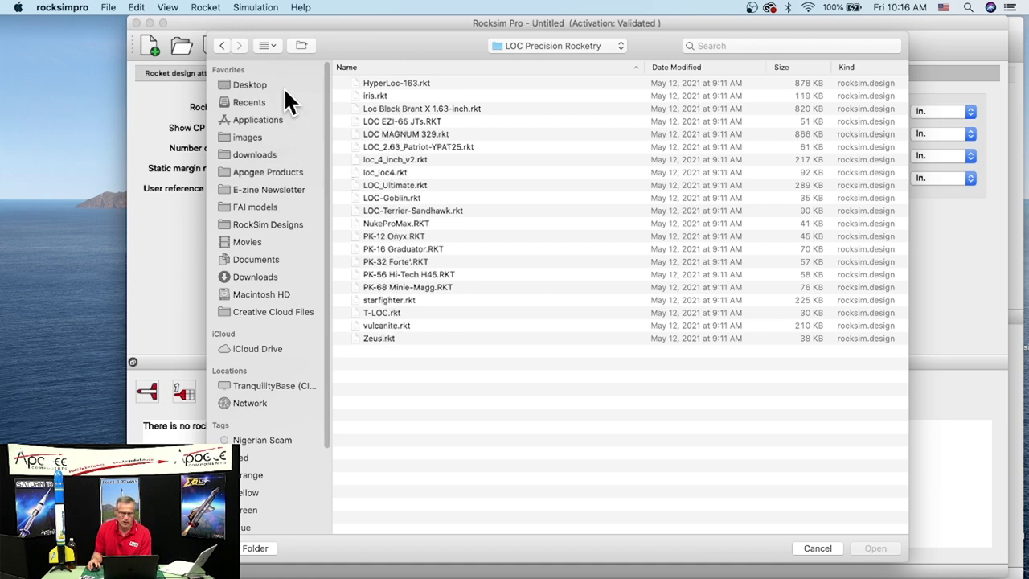
pyautogui.click(220, 46)
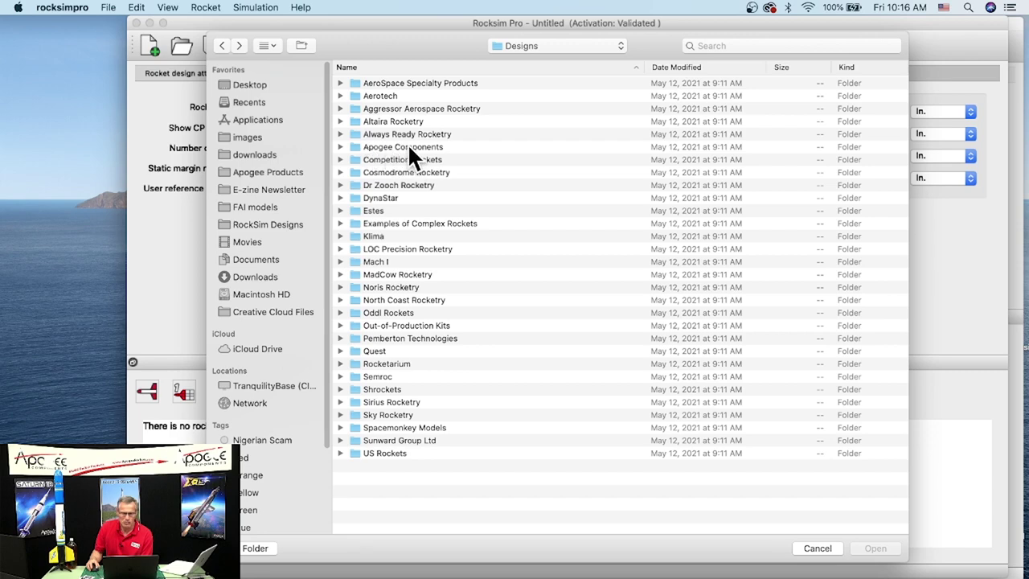
pyautogui.click(416, 144)
pyautogui.doubleClick(414, 145)
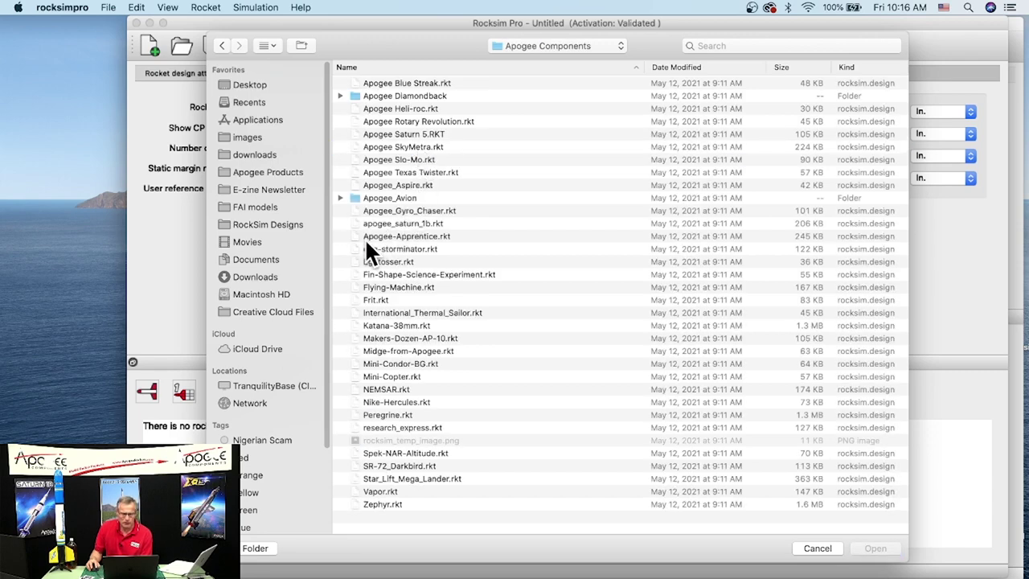
pyautogui.doubleClick(421, 247)
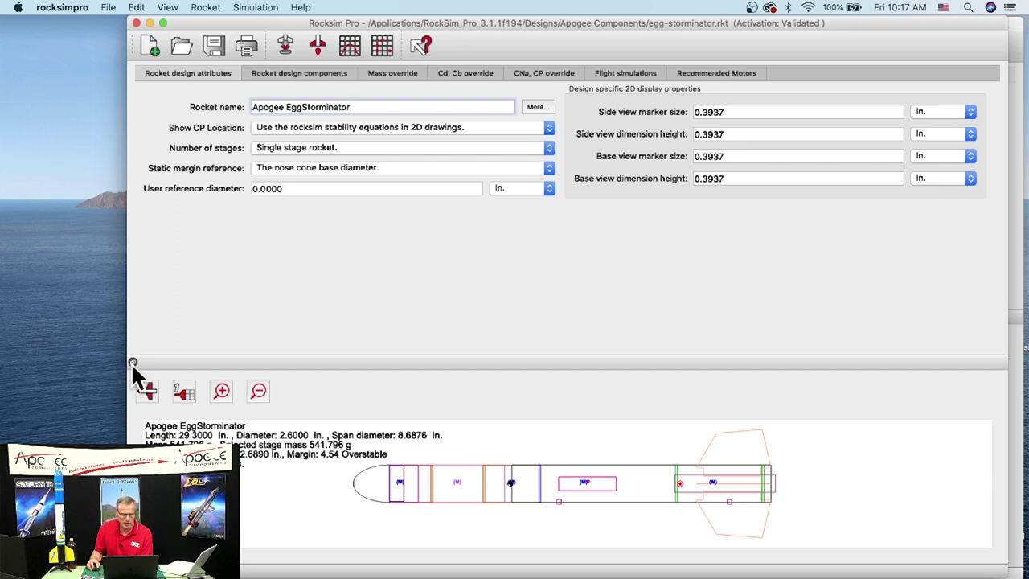
# Undock the 2D rocket drawing into a floating window and enlarge it upward over the design attributes.
pyautogui.moveTo(132, 361); pyautogui.dragTo(137, 346)
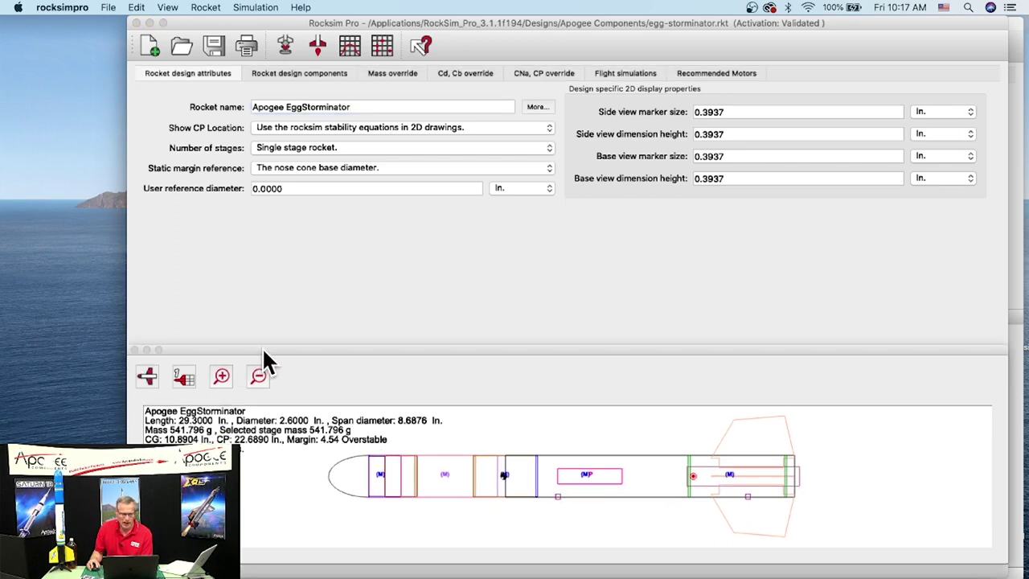
pyautogui.moveTo(263, 350); pyautogui.dragTo(235, 299)
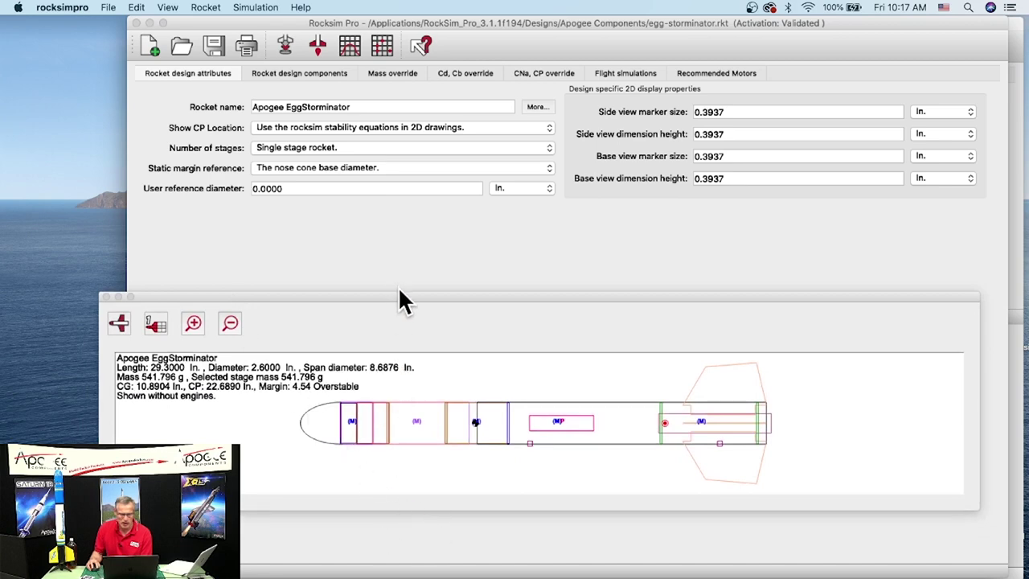
pyautogui.moveTo(400, 295); pyautogui.dragTo(399, 63)
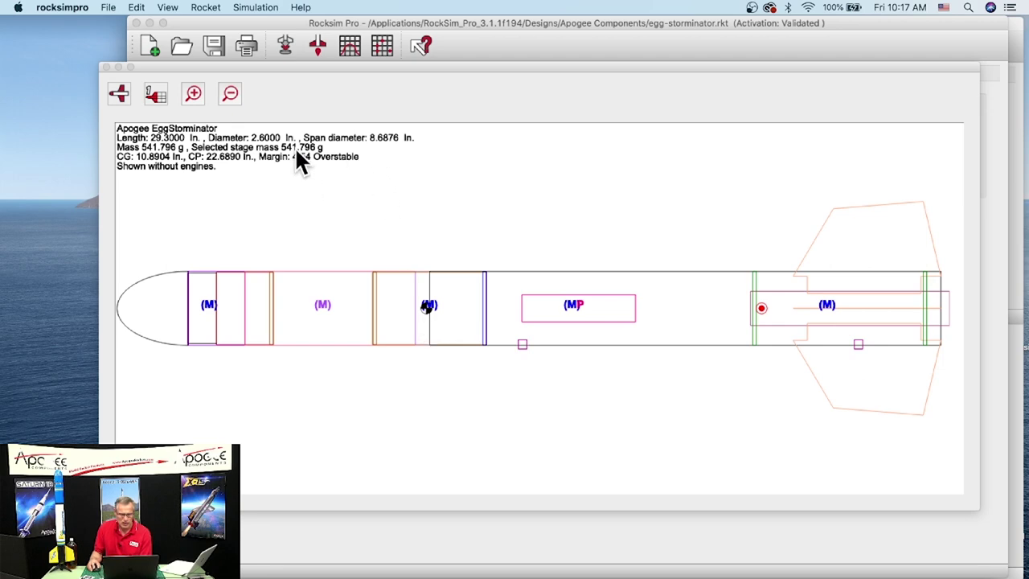
# Try docking the 2D drawing above the design attributes, undock it again and redock it below them.
pyautogui.moveTo(267, 67); pyautogui.dragTo(413, 338)
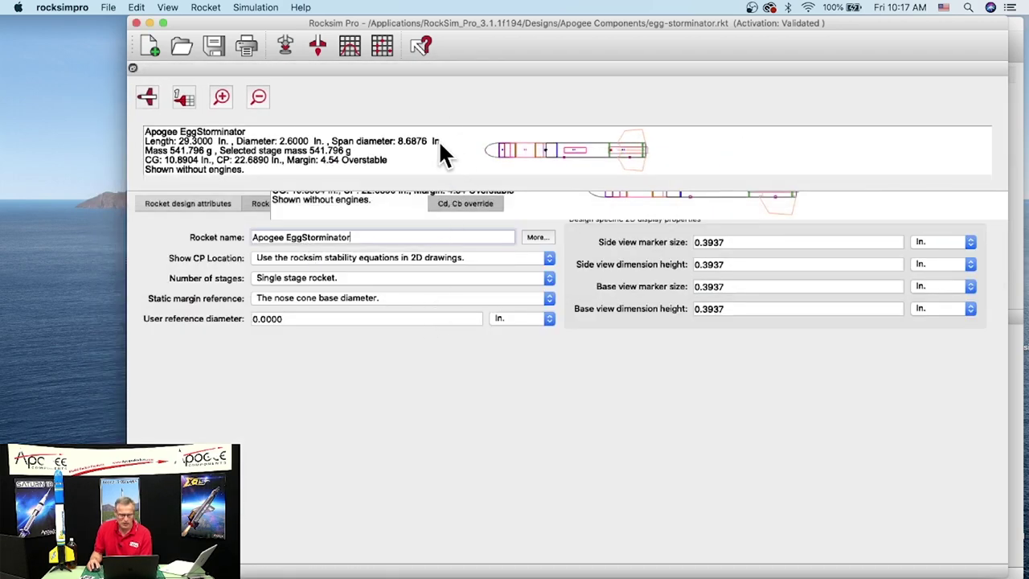
pyautogui.click(132, 66)
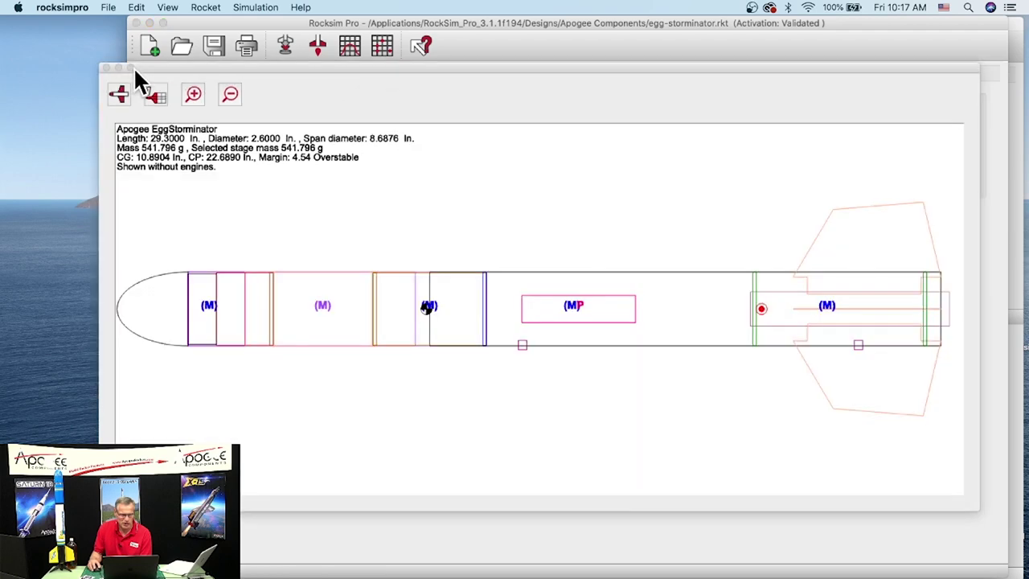
pyautogui.moveTo(193, 70)
pyautogui.mouseDown()
pyautogui.moveTo(234, 190)
pyautogui.moveTo(249, 331)
pyautogui.moveTo(236, 518)
pyautogui.mouseUp()
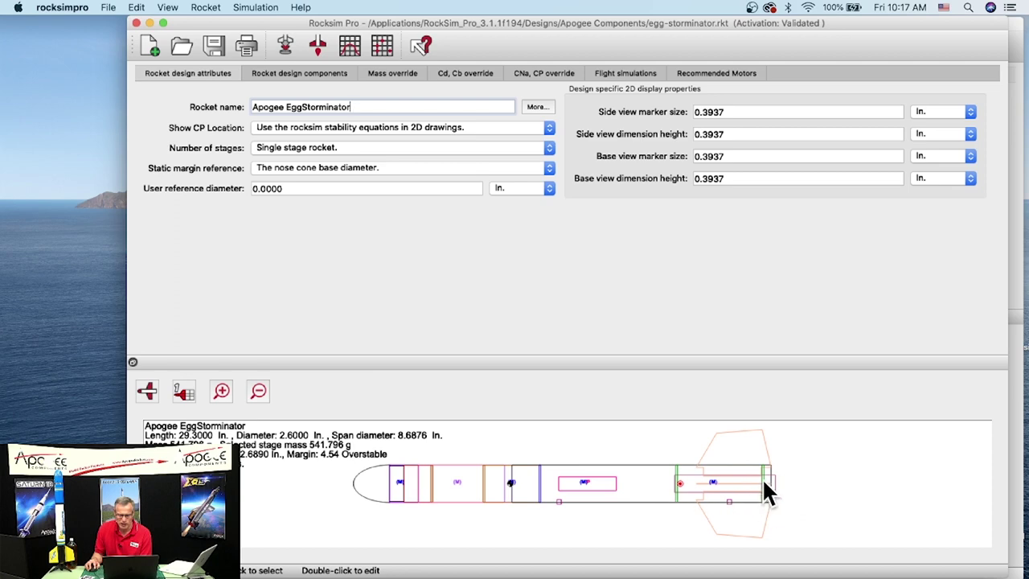
# Load the Aerotech F20W engine with a 7-second ejection delay into the rocket's 29 mm motor mount.
pyautogui.click(284, 46)
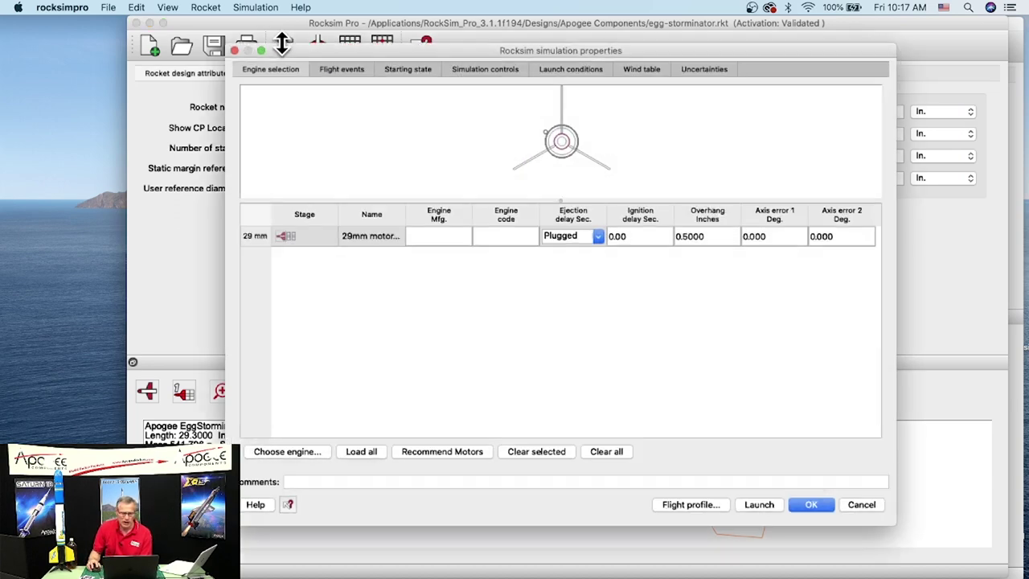
pyautogui.click(289, 450)
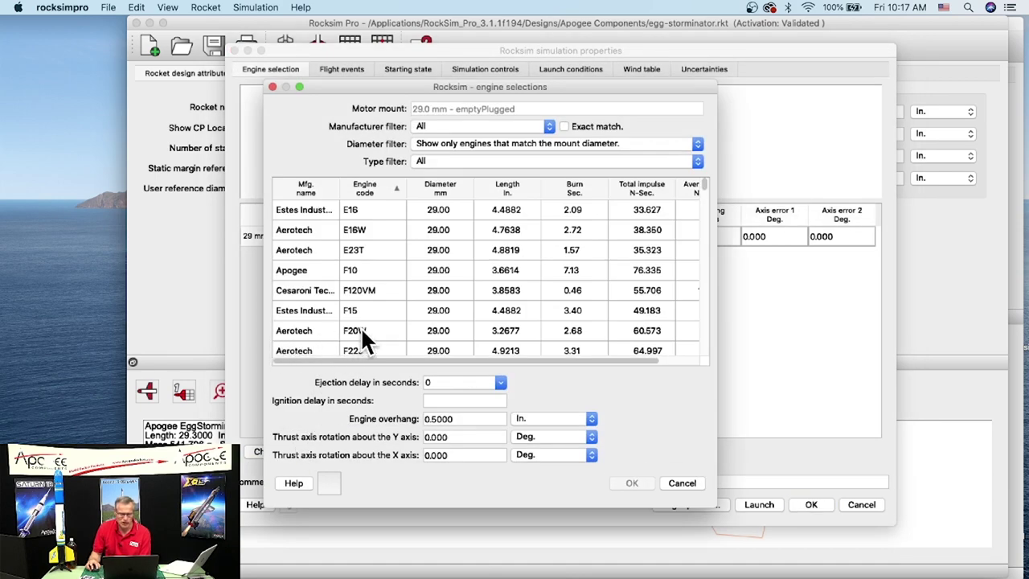
pyautogui.click(356, 327)
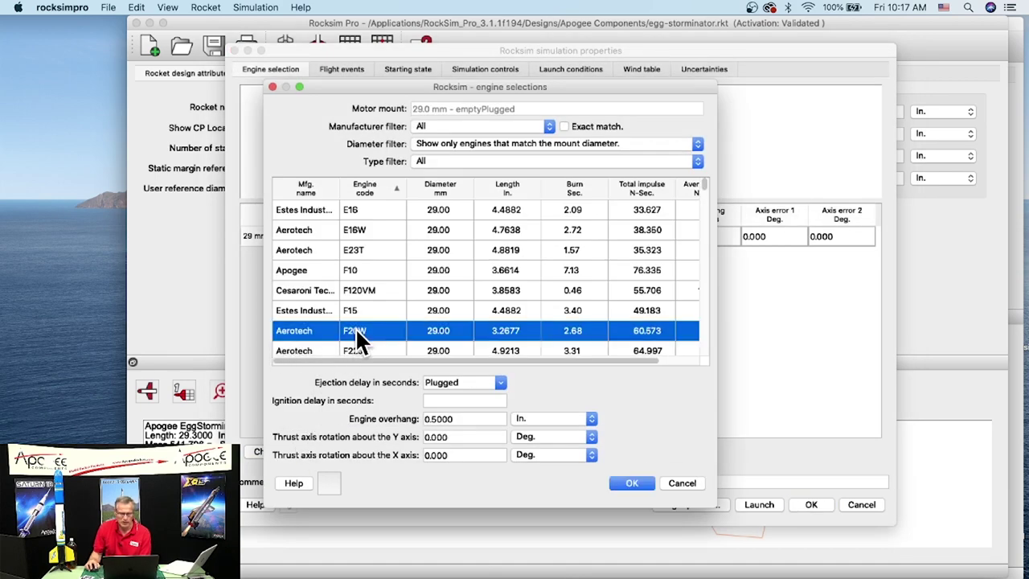
pyautogui.click(500, 381)
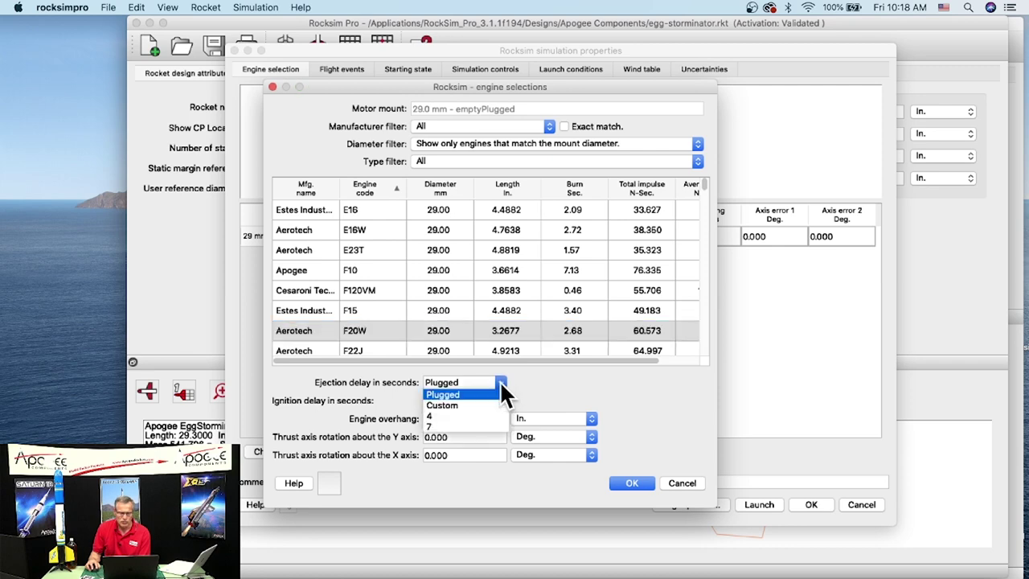
pyautogui.click(432, 426)
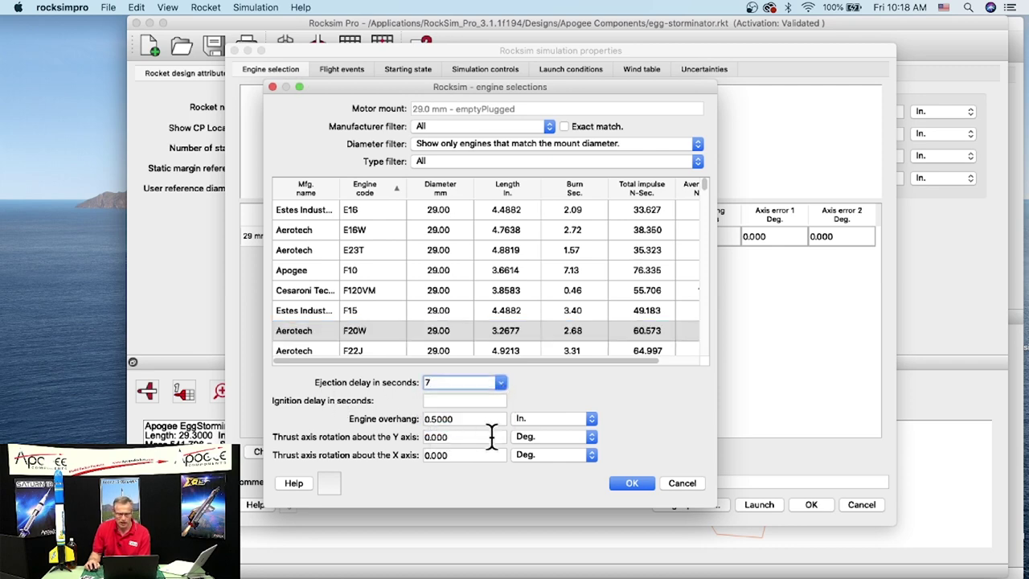
pyautogui.click(630, 485)
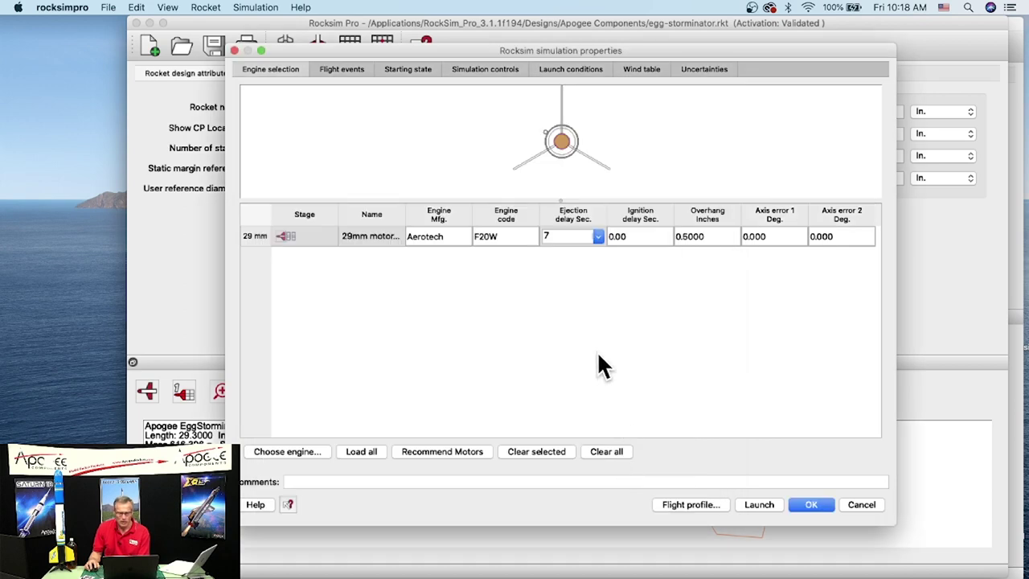
pyautogui.click(813, 505)
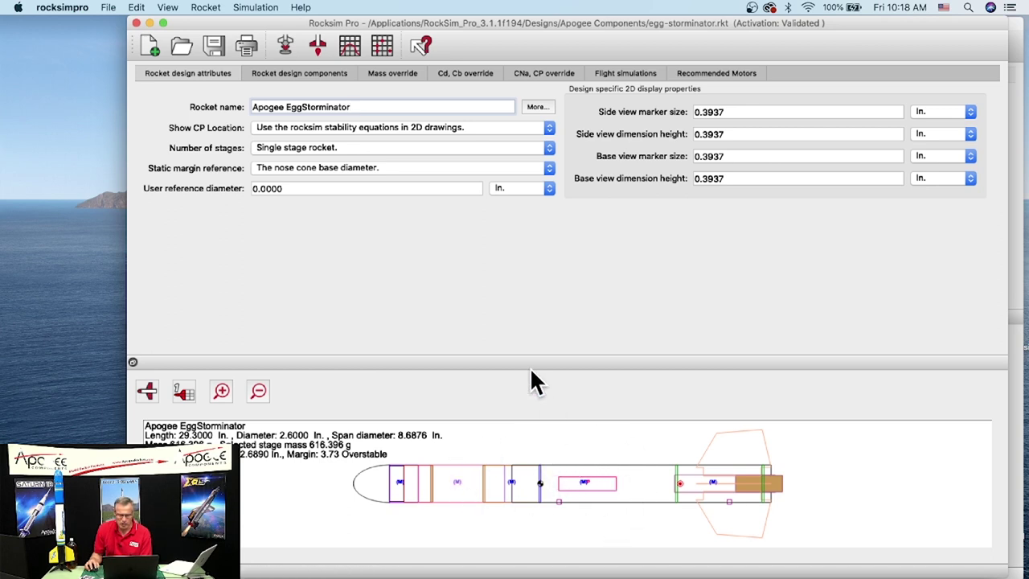
# Shrink the docked 2D drawing area and restore its height.
pyautogui.moveTo(532, 354); pyautogui.dragTo(530, 408)
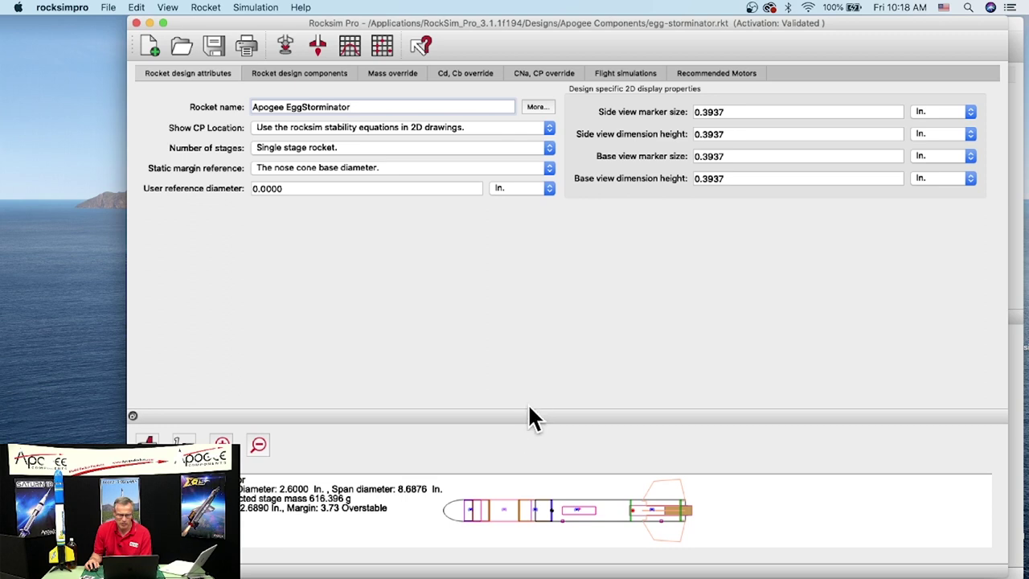
pyautogui.moveTo(535, 409); pyautogui.dragTo(530, 325)
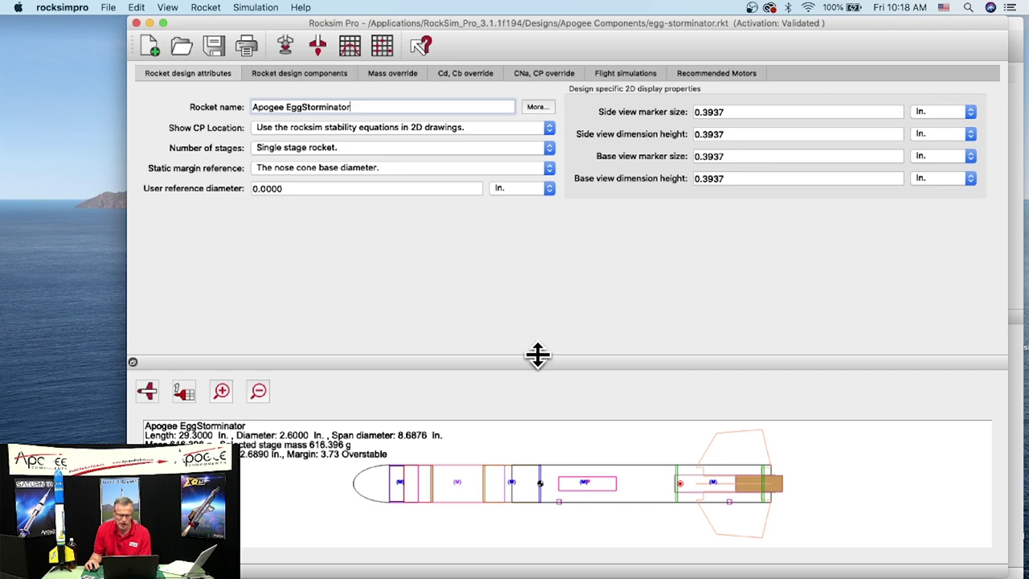
pyautogui.moveTo(536, 352)
pyautogui.mouseDown()
pyautogui.moveTo(529, 404)
pyautogui.moveTo(530, 340)
pyautogui.mouseUp()
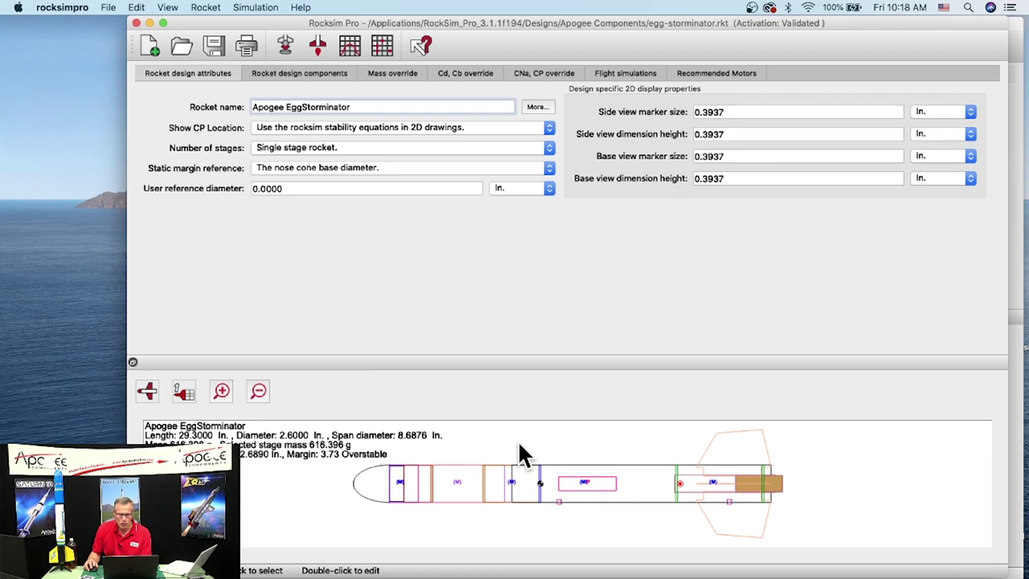
# Zoom in on the 2D rocket drawing, examine the area around the centre of gravity marker, and restore the original zoom.
pyautogui.rightClick(571, 461)
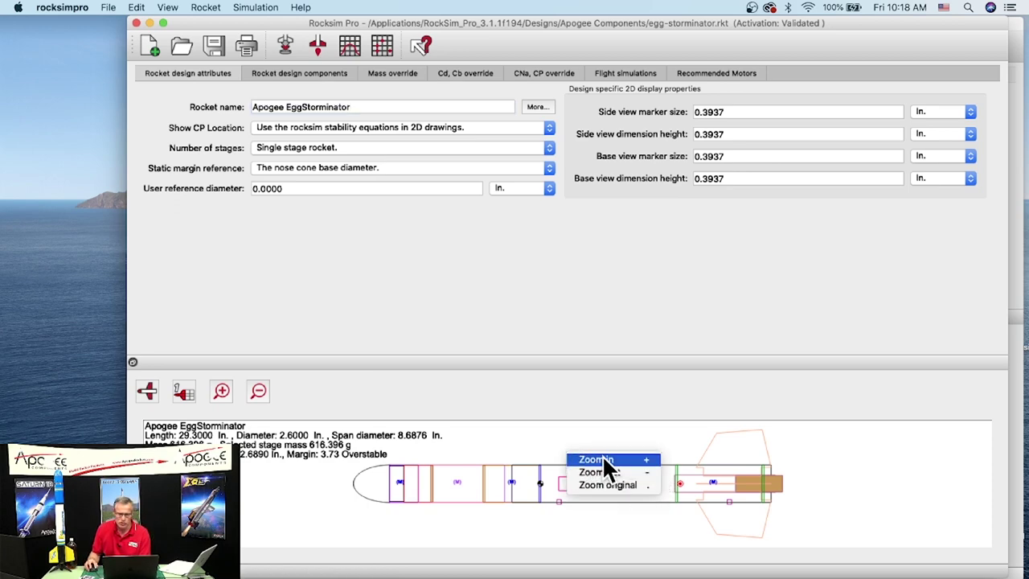
pyautogui.click(604, 457)
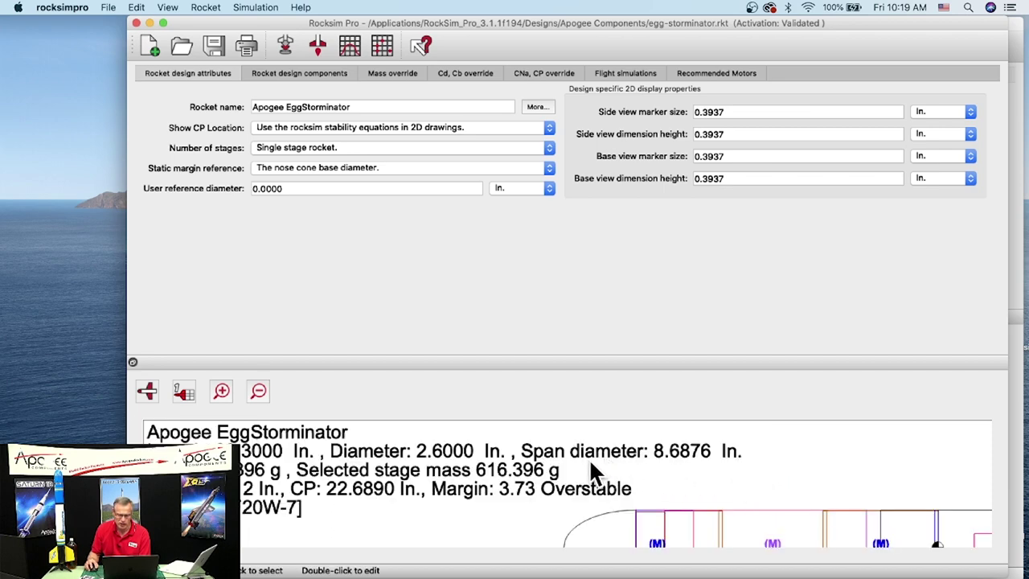
pyautogui.moveTo(633, 474)
pyautogui.mouseDown()
pyautogui.moveTo(533, 442)
pyautogui.moveTo(379, 425)
pyautogui.mouseUp()
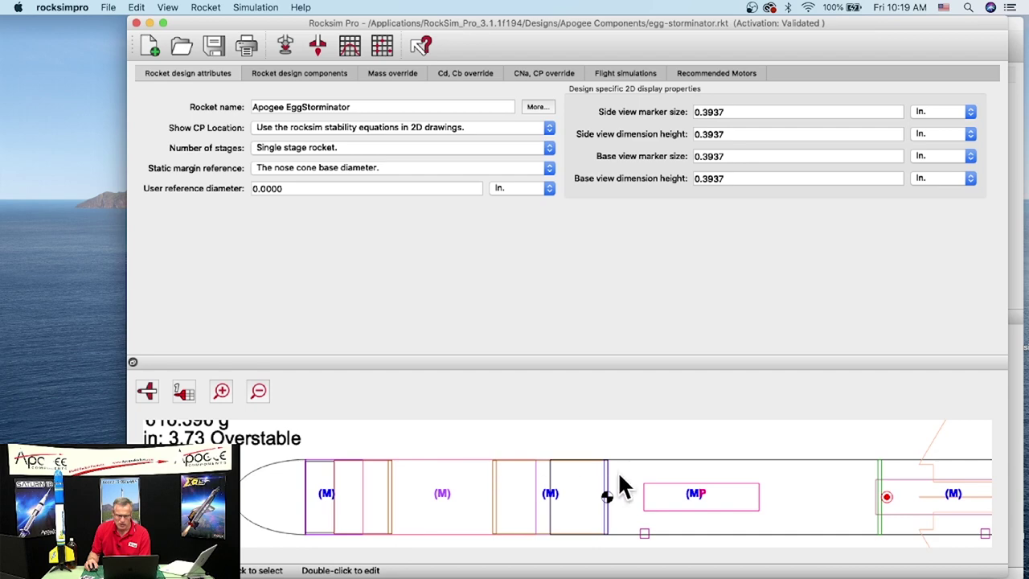
pyautogui.moveTo(650, 464); pyautogui.dragTo(616, 455)
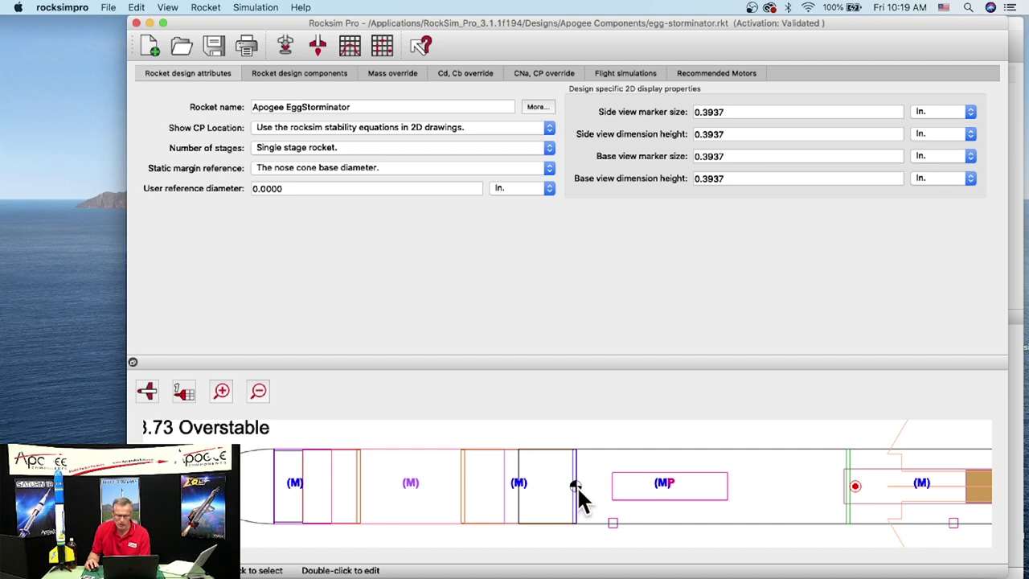
pyautogui.rightClick(636, 473)
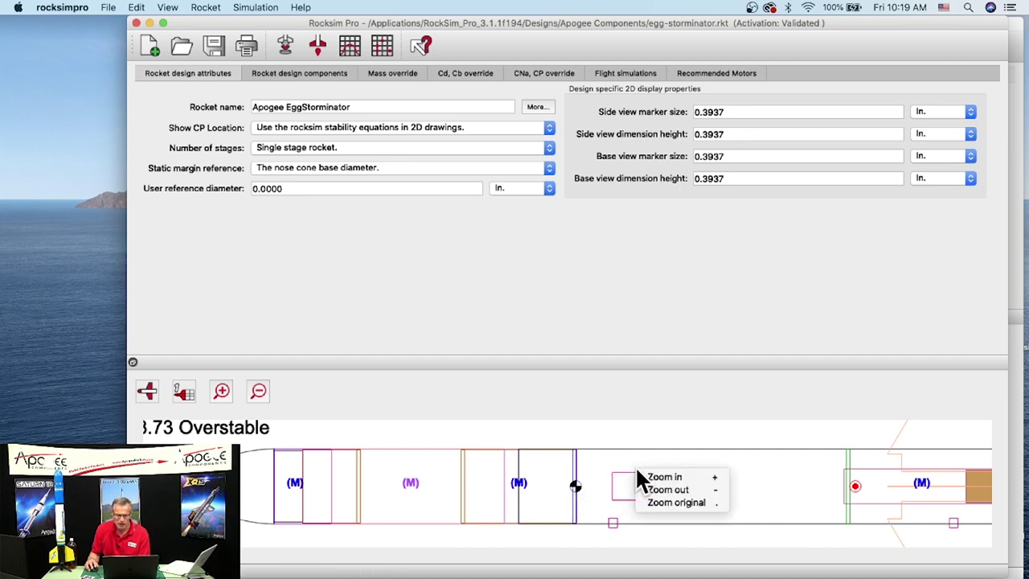
pyautogui.click(677, 502)
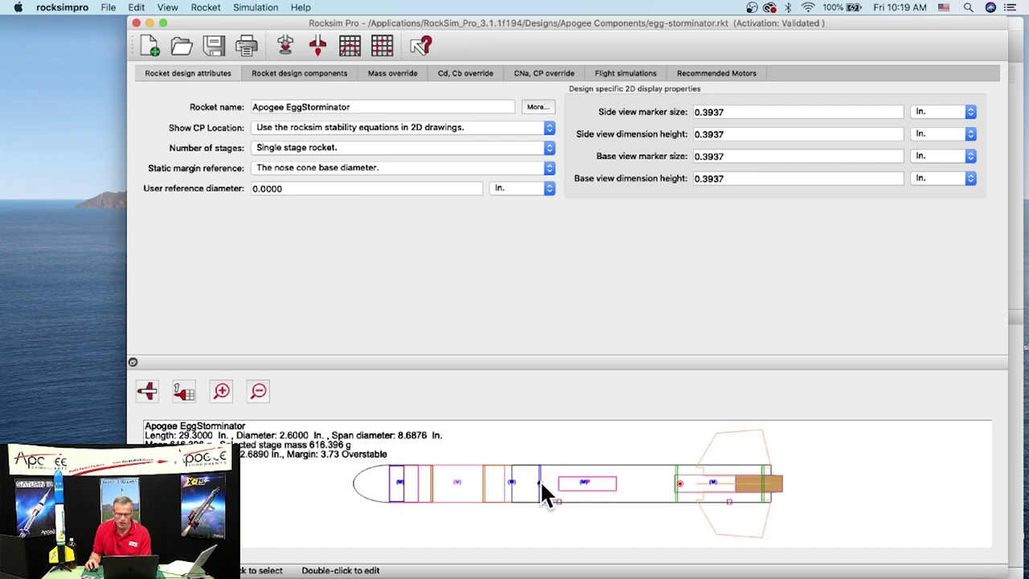
# Zoom in on the 2D drawing to examine the area around the centre of pressure marker, and restore the original zoom.
pyautogui.rightClick(680, 491)
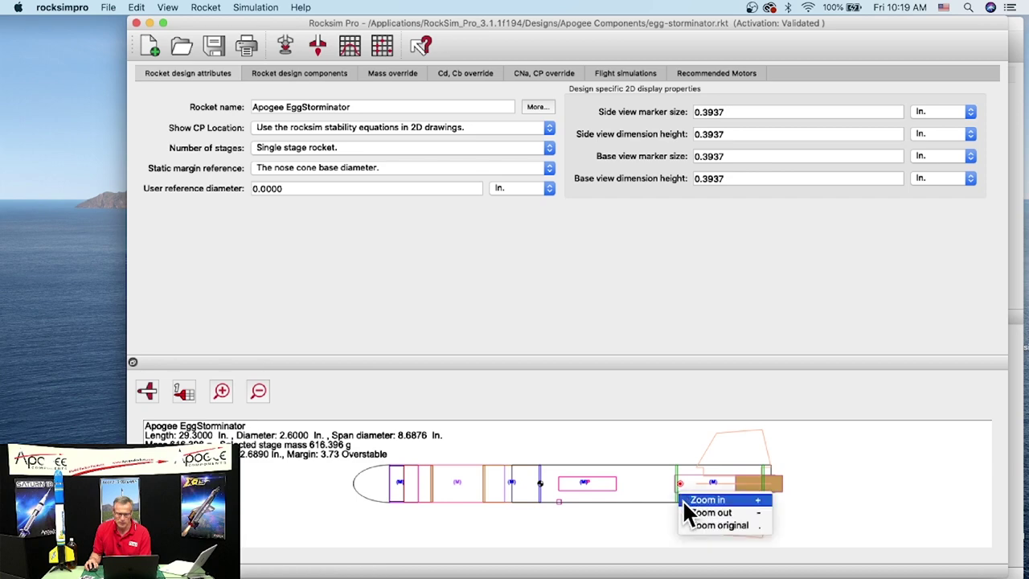
pyautogui.click(699, 499)
pyautogui.hscroll(5, 741, 505)
pyautogui.scroll(-3, 741, 506)
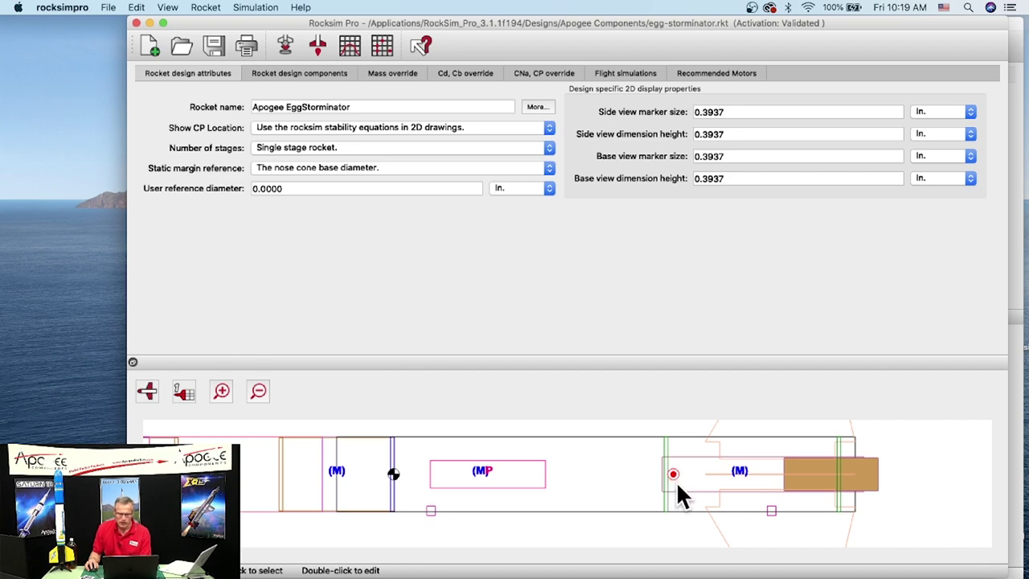
pyautogui.rightClick(572, 473)
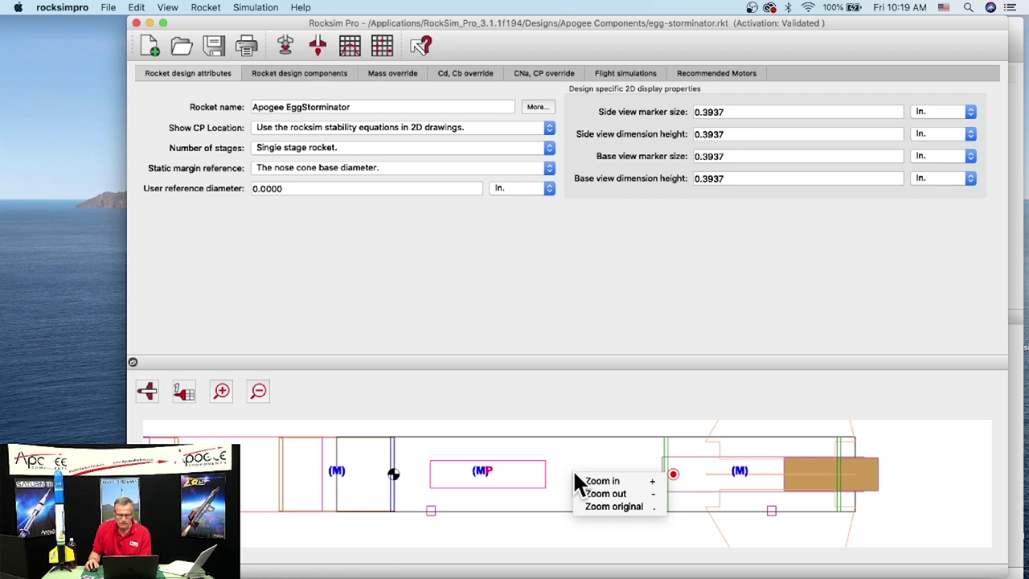
pyautogui.click(597, 507)
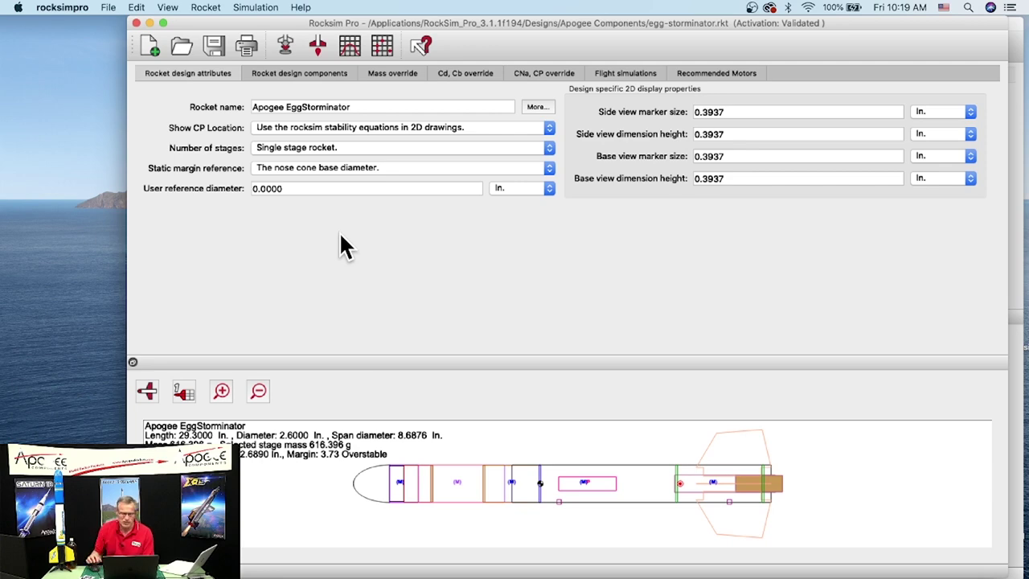
# Examine the fin set's general, database, plan point and radial position properties, and close its editor.
pyautogui.click(298, 72)
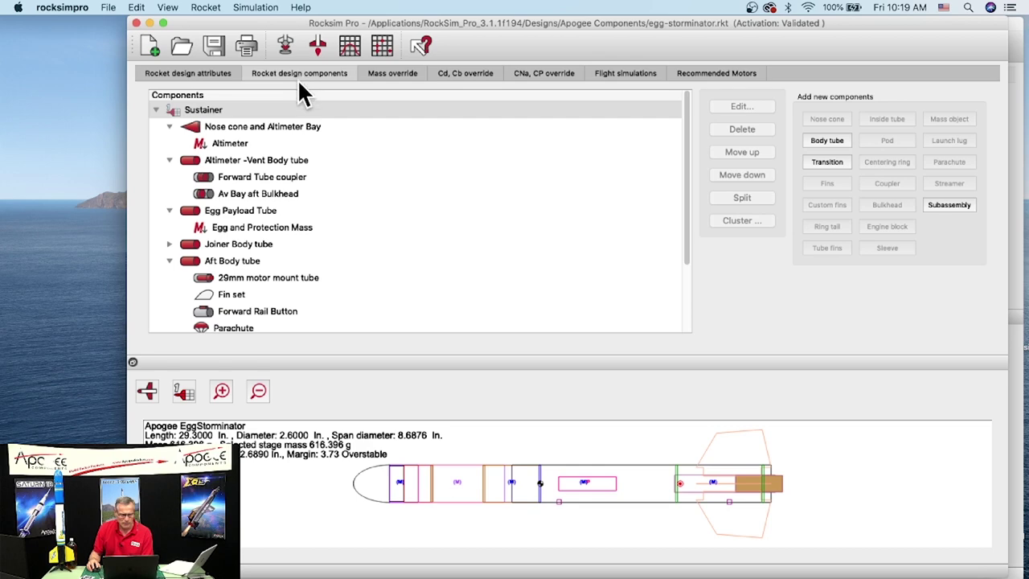
pyautogui.click(230, 295)
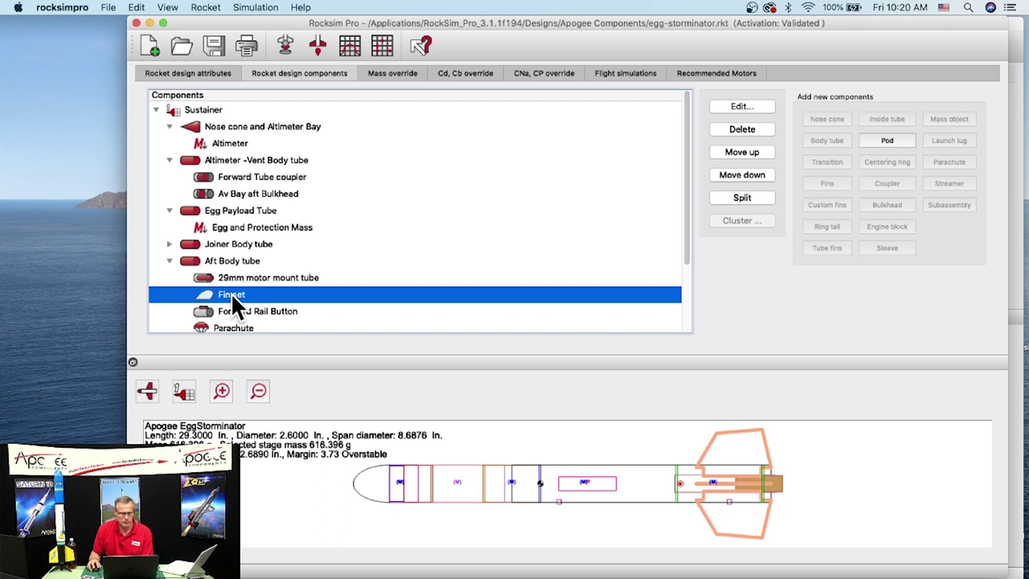
pyautogui.doubleClick(231, 293)
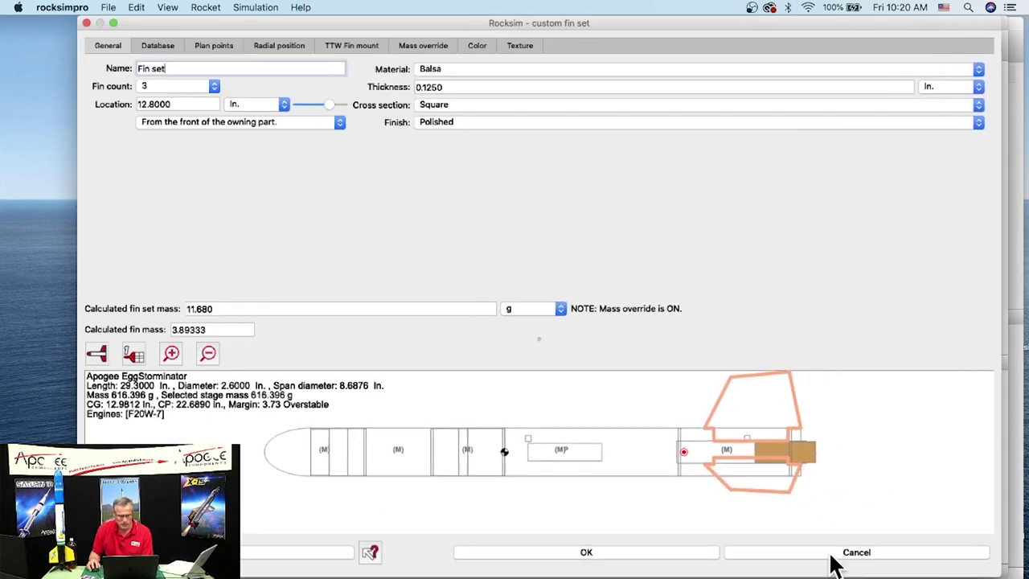
pyautogui.moveTo(244, 23); pyautogui.dragTo(262, 24)
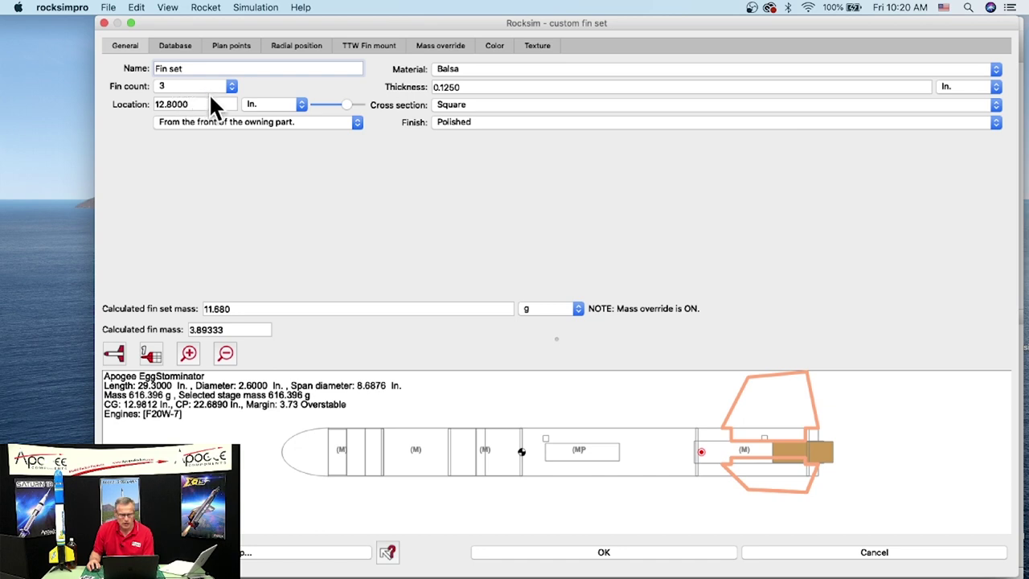
pyautogui.click(176, 46)
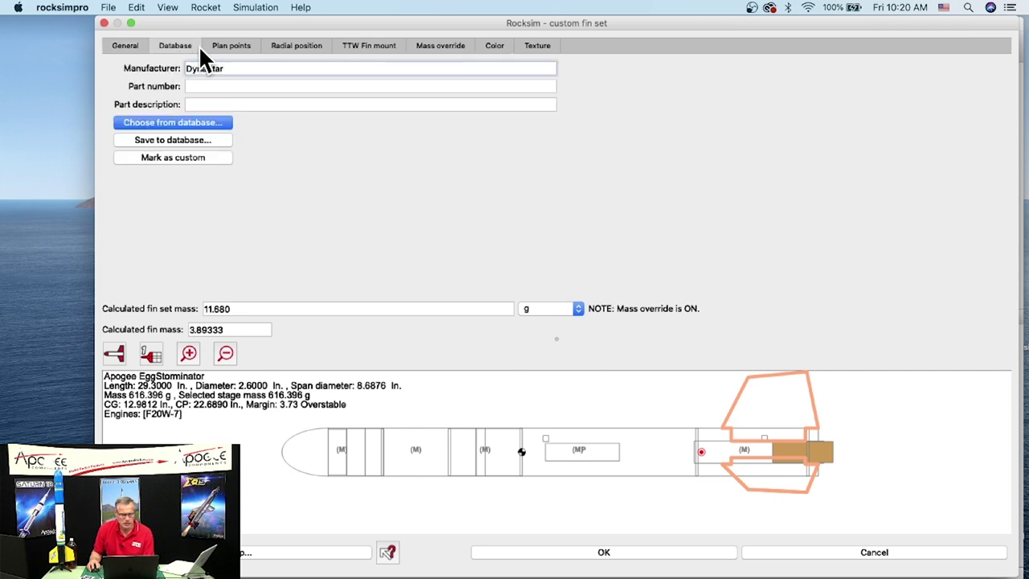
pyautogui.click(239, 45)
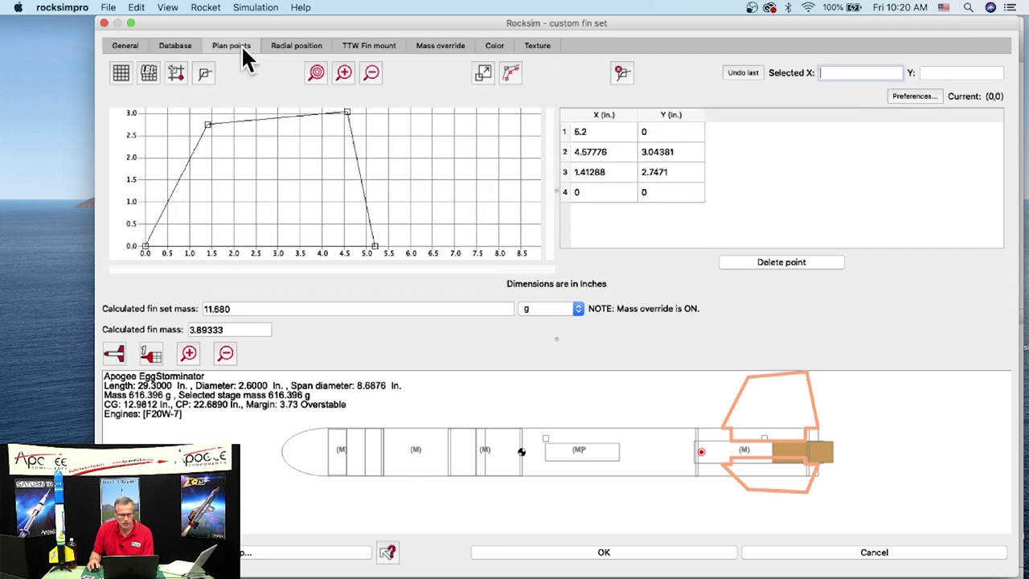
pyautogui.click(274, 46)
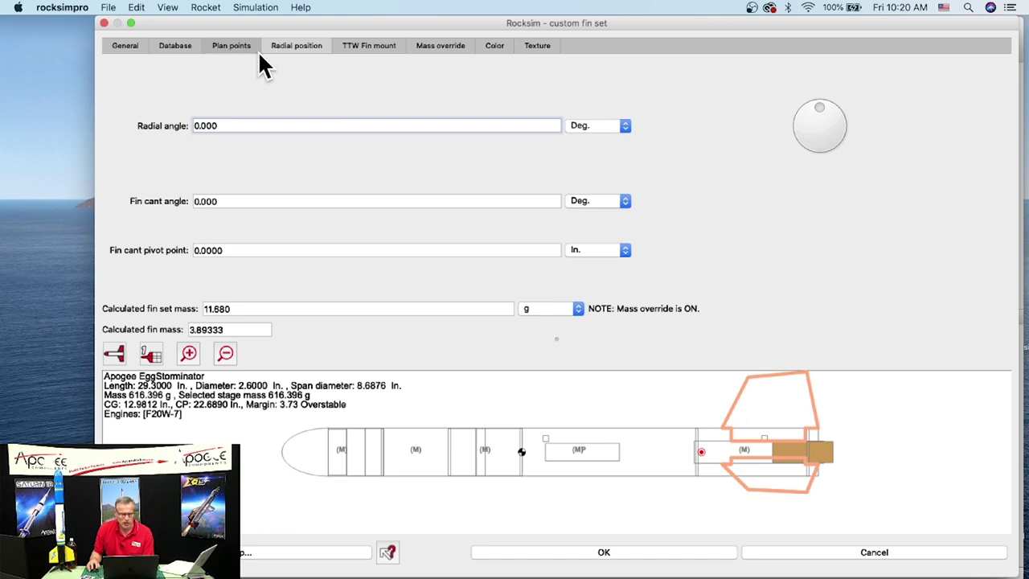
pyautogui.click(415, 126)
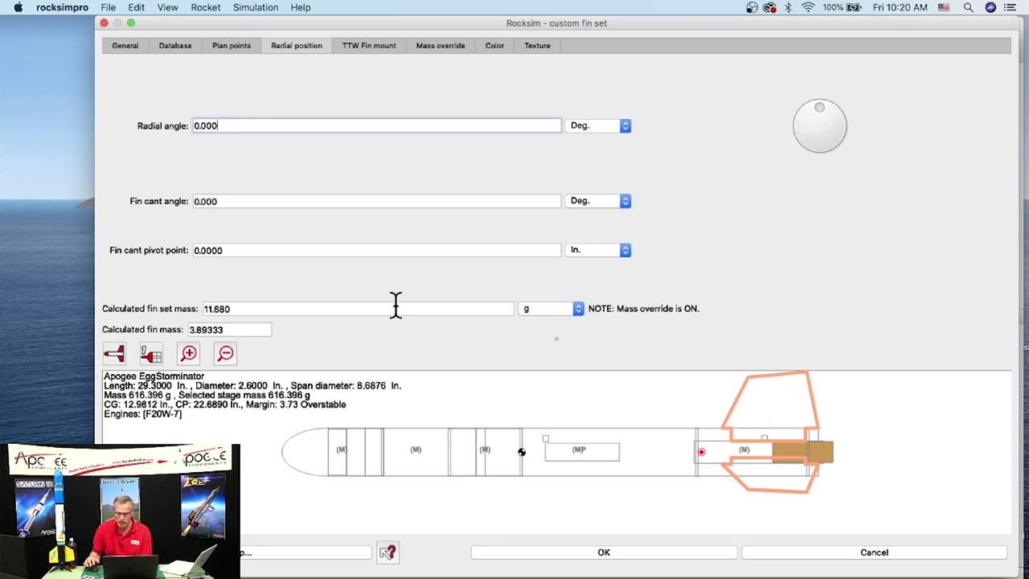
pyautogui.click(616, 554)
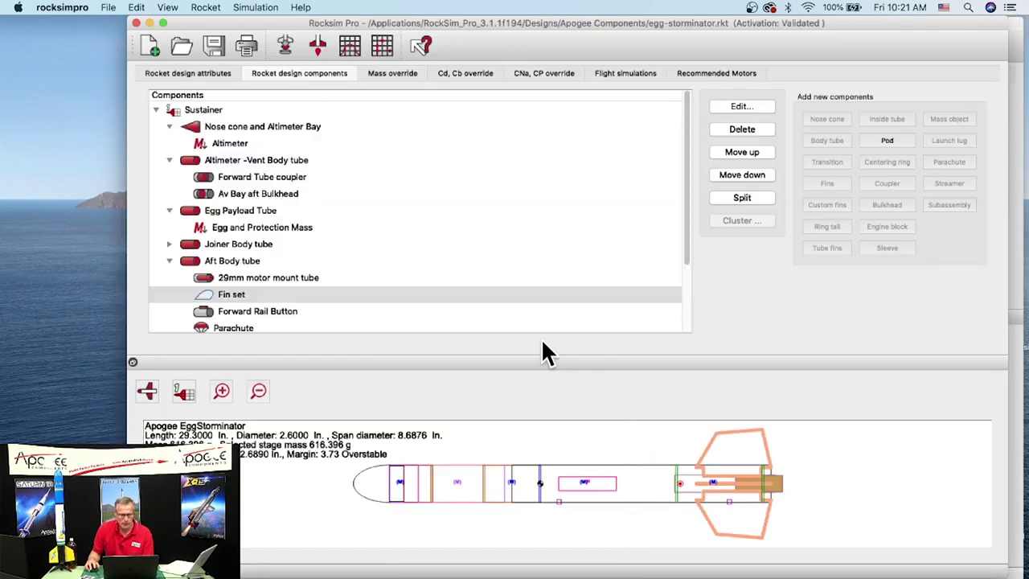
# Prepare a flight simulation and set the parachute's deployment criterion to Max ejection delay.
pyautogui.click(285, 44)
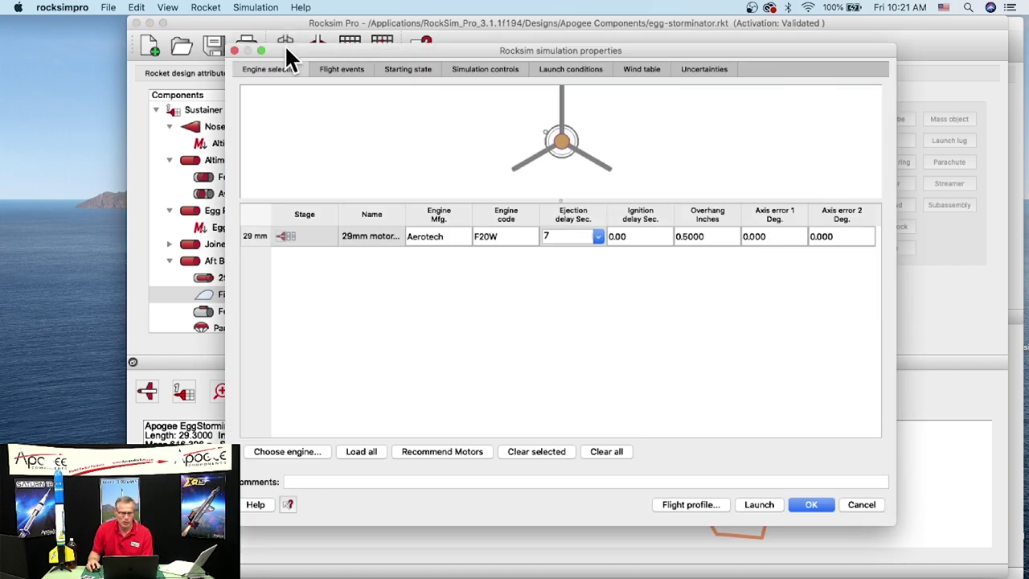
pyautogui.moveTo(287, 45); pyautogui.dragTo(261, 32)
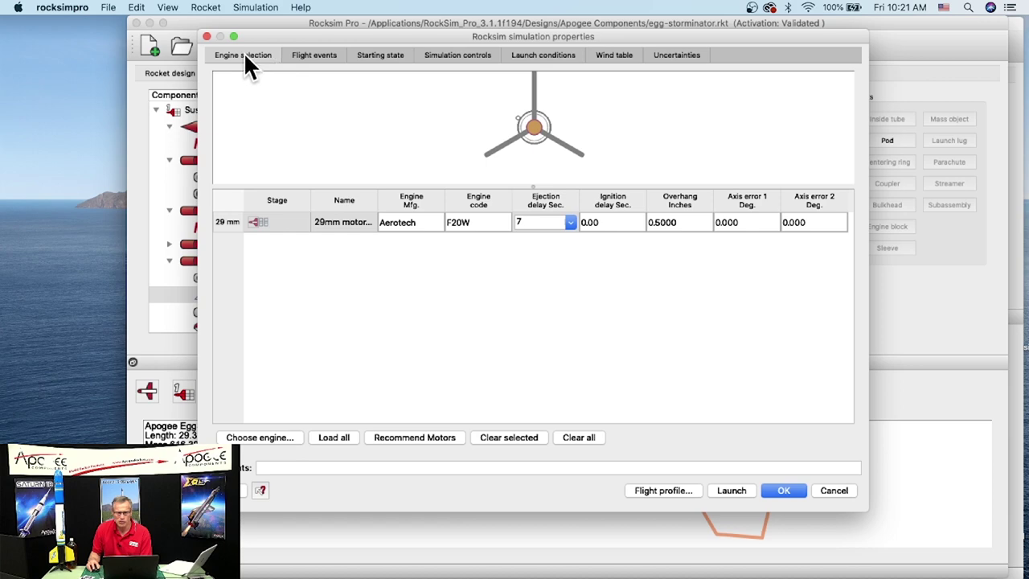
pyautogui.click(315, 54)
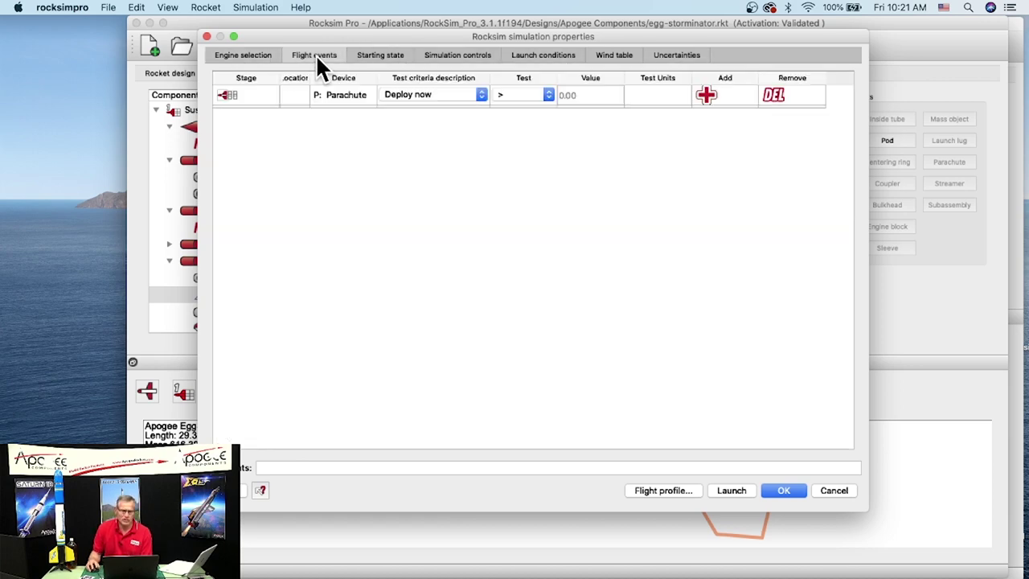
pyautogui.click(428, 93)
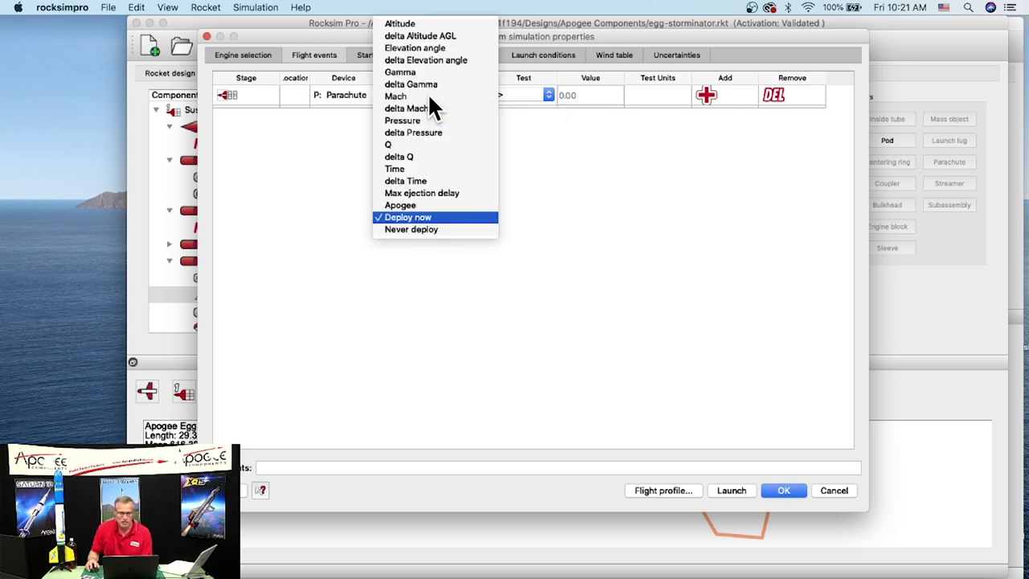
pyautogui.click(431, 193)
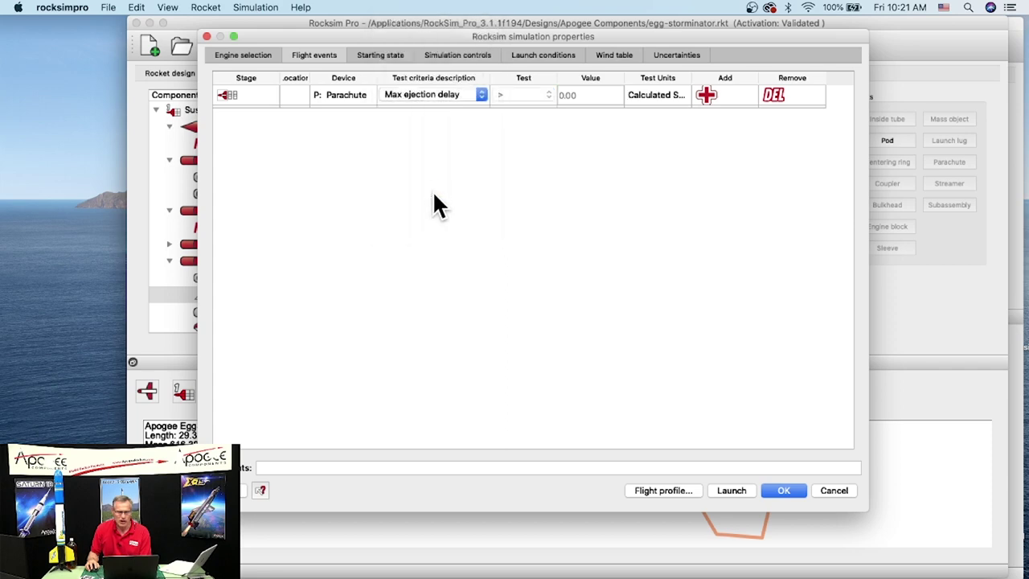
# Set the launch guide length in the simulation's starting state to 60 in.
pyautogui.click(383, 54)
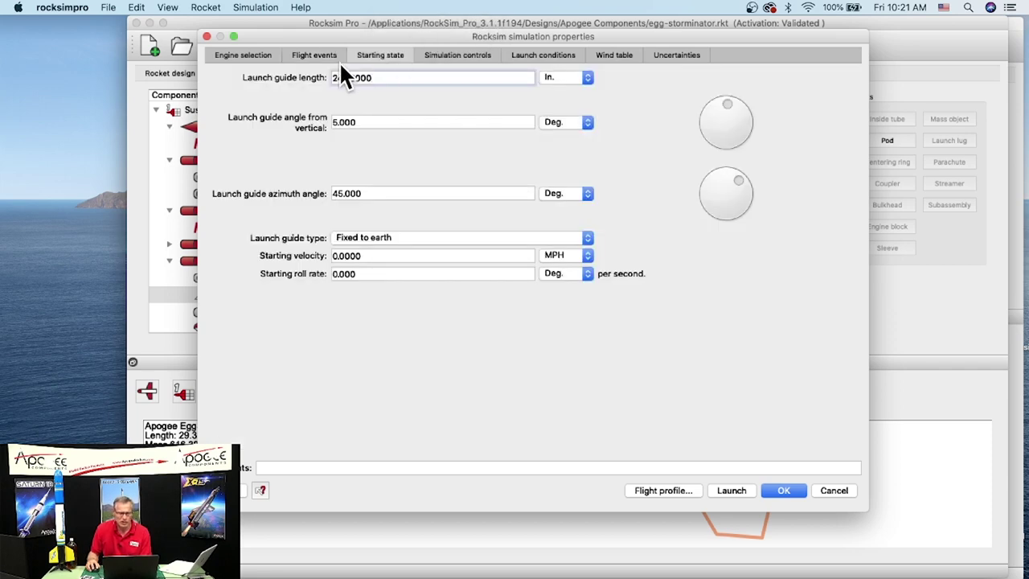
pyautogui.moveTo(371, 78); pyautogui.dragTo(329, 79)
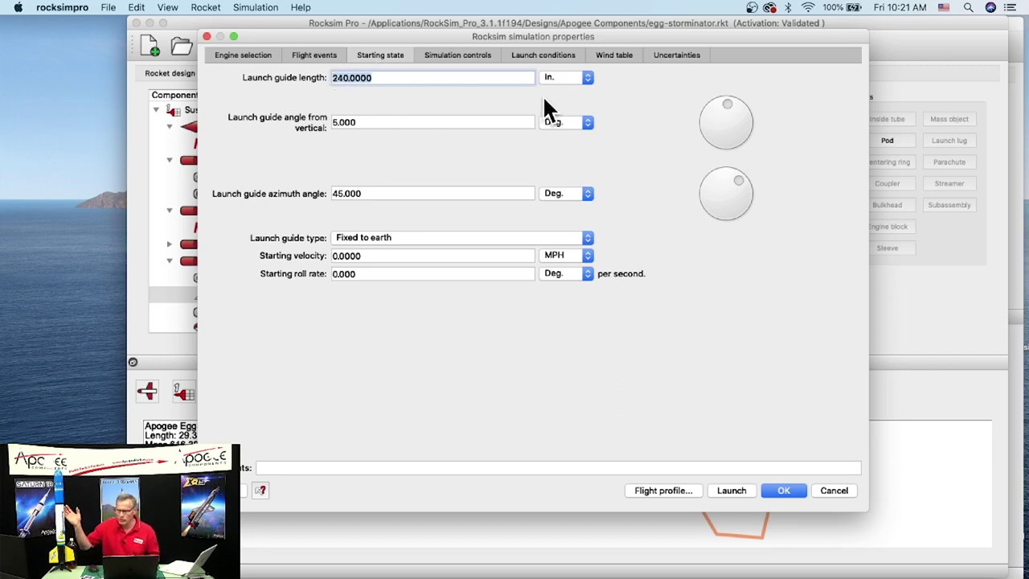
pyautogui.write('60')
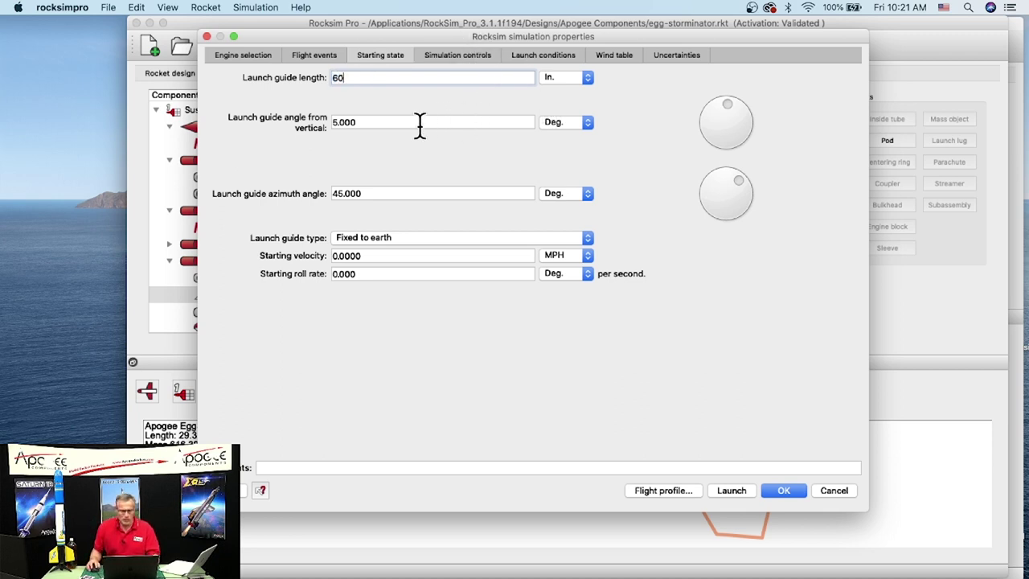
# Set the launch guide angle from vertical to 0 degrees, with its dial matching.
pyautogui.doubleClick(367, 122)
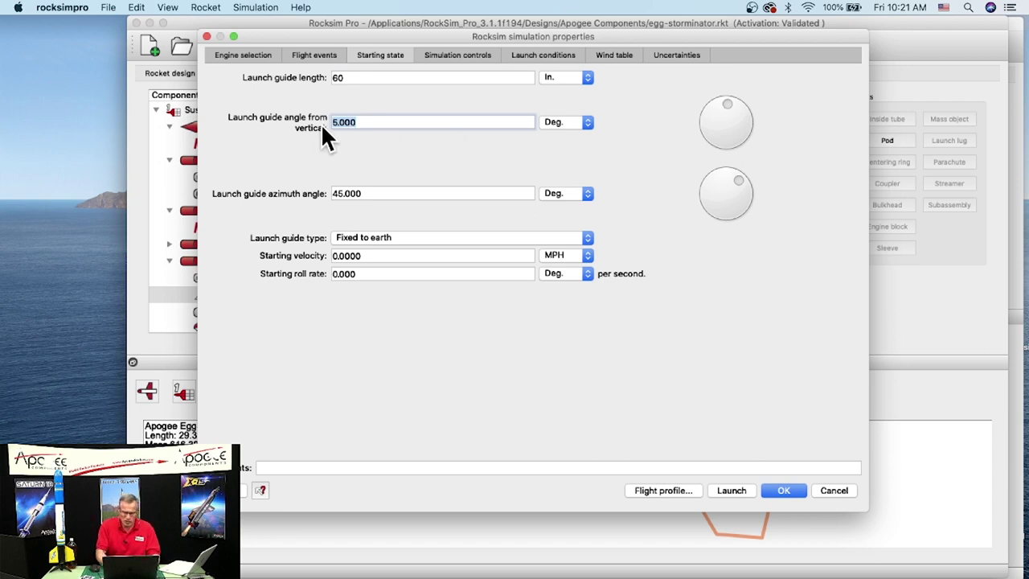
pyautogui.write('0')
pyautogui.press('Tab')
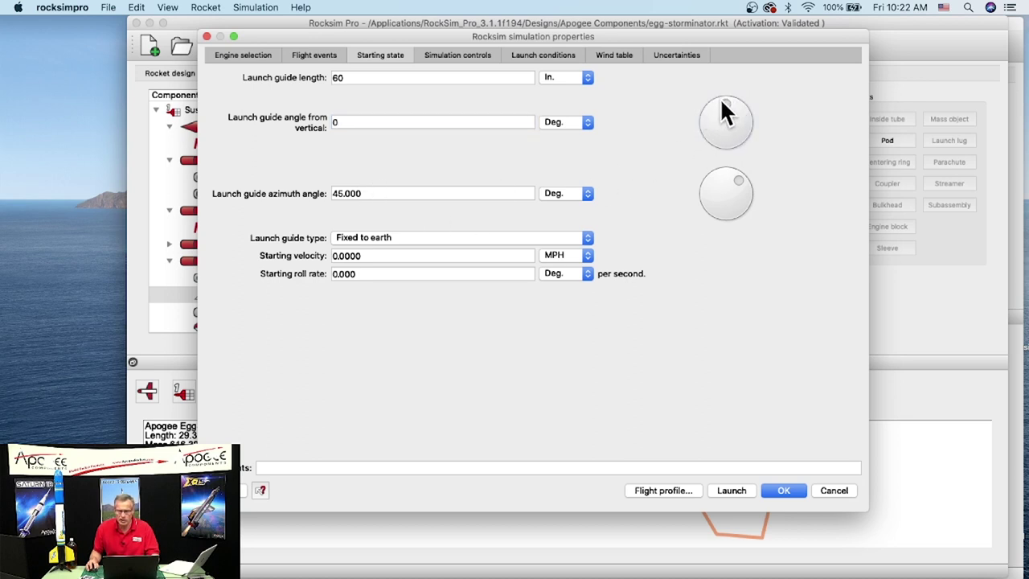
pyautogui.moveTo(724, 102)
pyautogui.mouseDown()
pyautogui.moveTo(737, 103)
pyautogui.moveTo(723, 105)
pyautogui.mouseUp()
pyautogui.moveTo(395, 122); pyautogui.dragTo(332, 116)
pyautogui.write('0')
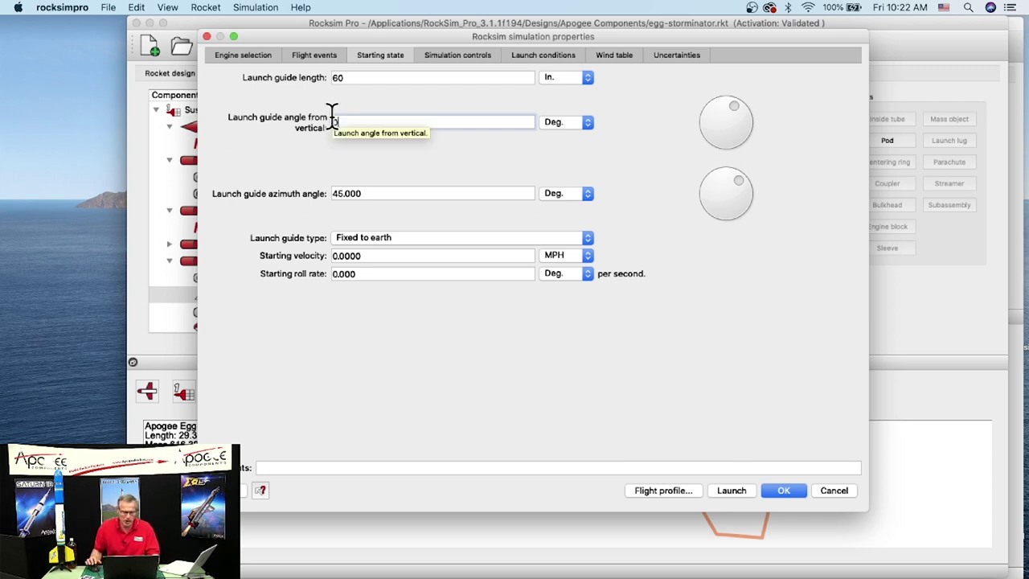
pyautogui.click(396, 151)
pyautogui.click(731, 119)
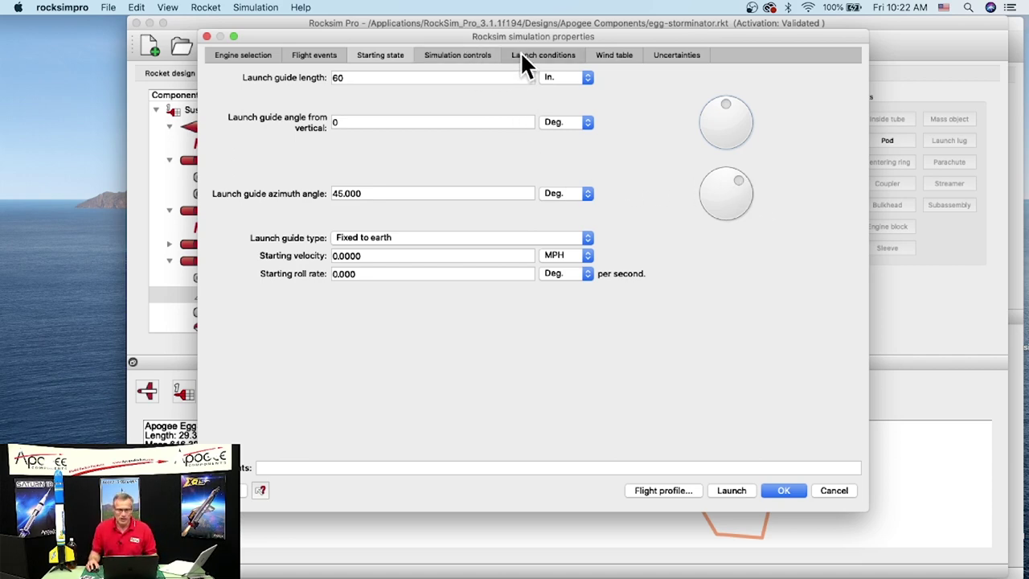
# Check the simulation controls and load the Kearsarge Area Rocket Society - New Hampshire launch site from the database.
pyautogui.click(466, 54)
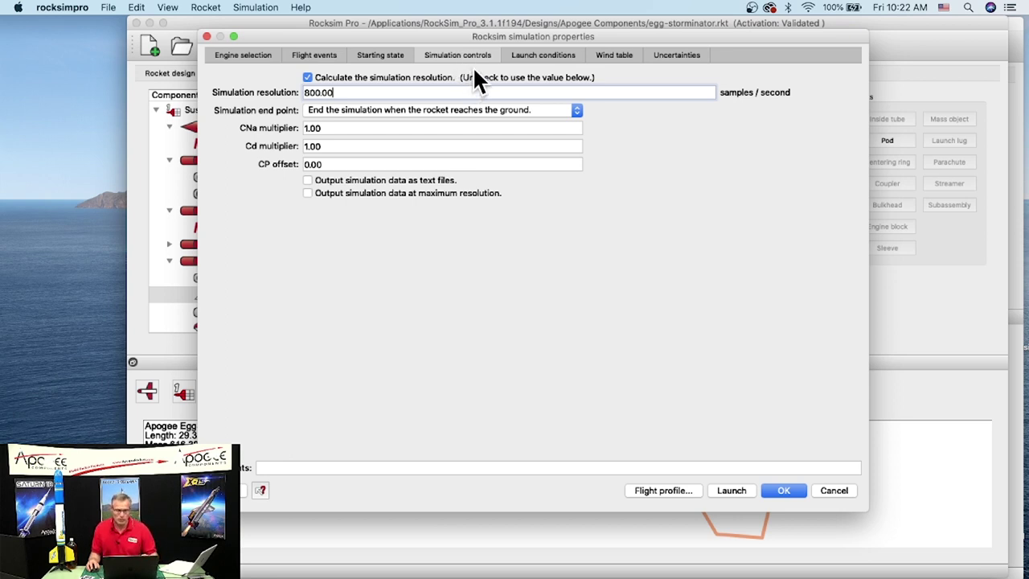
pyautogui.click(531, 55)
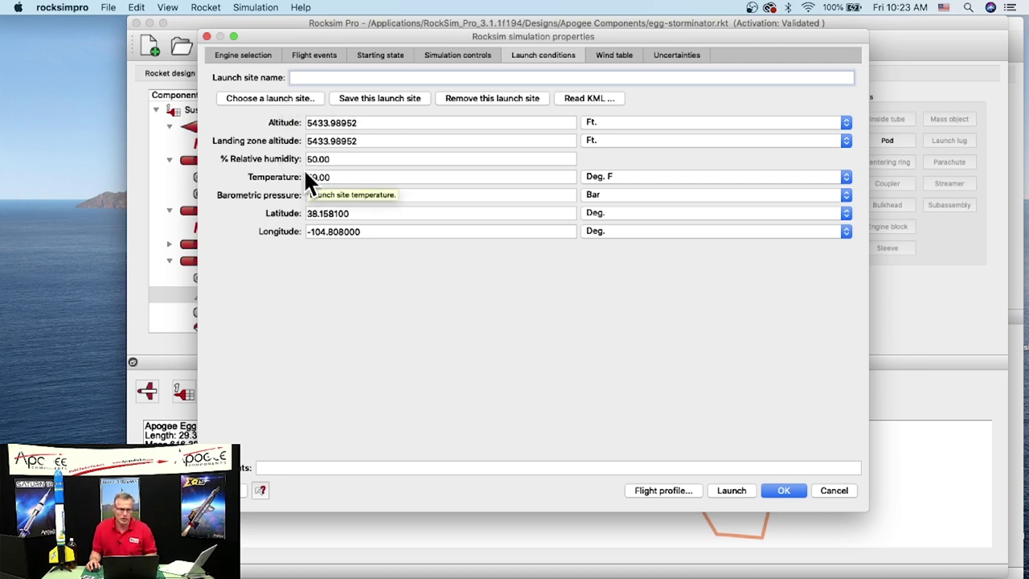
pyautogui.click(293, 95)
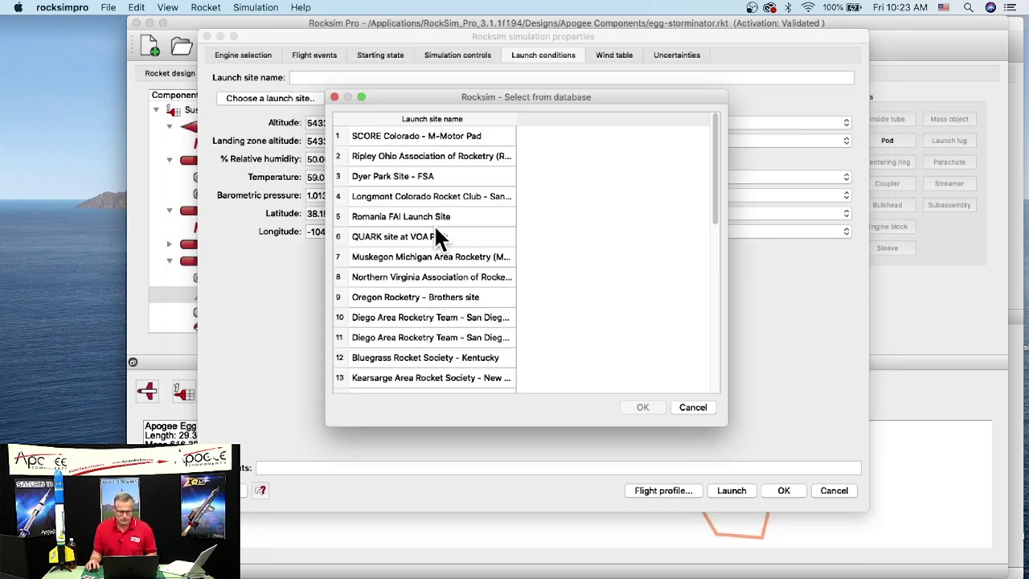
pyautogui.scroll(-3, 435, 228)
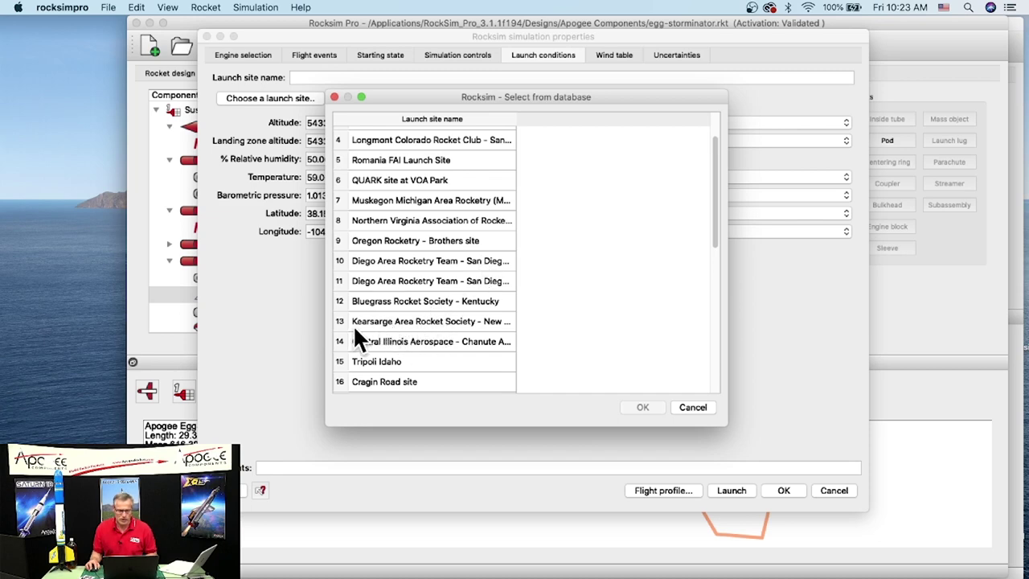
pyautogui.click(402, 320)
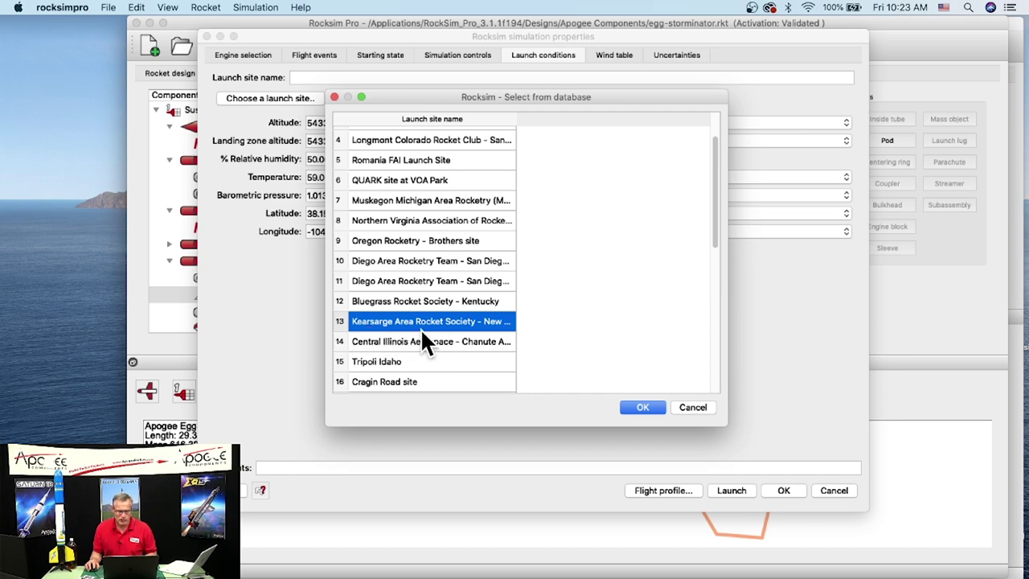
pyautogui.click(644, 405)
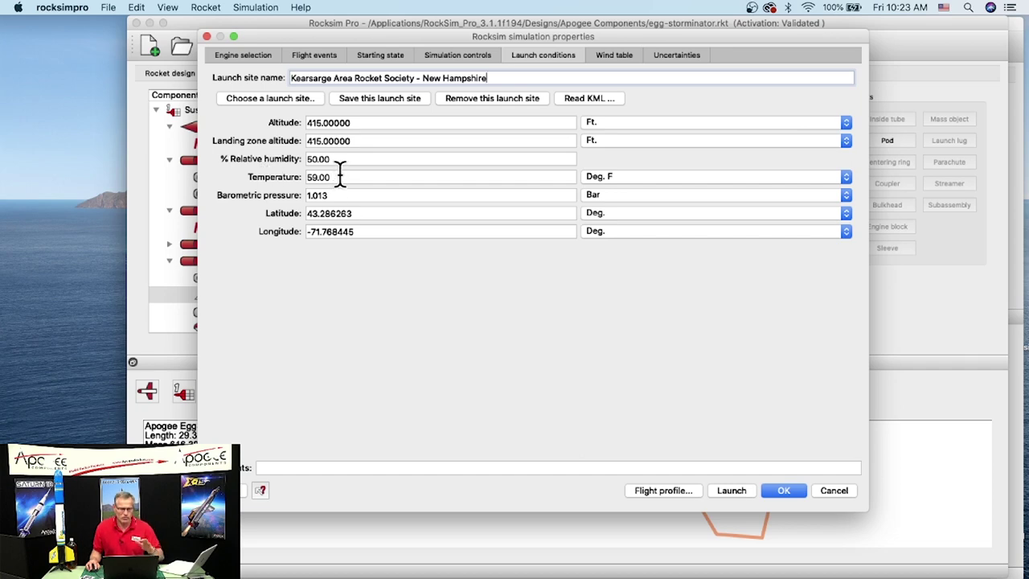
# Set the wind velocity to 12 MPH at both the 0 ft and 20000 ft altitudes in the wind table.
pyautogui.click(611, 55)
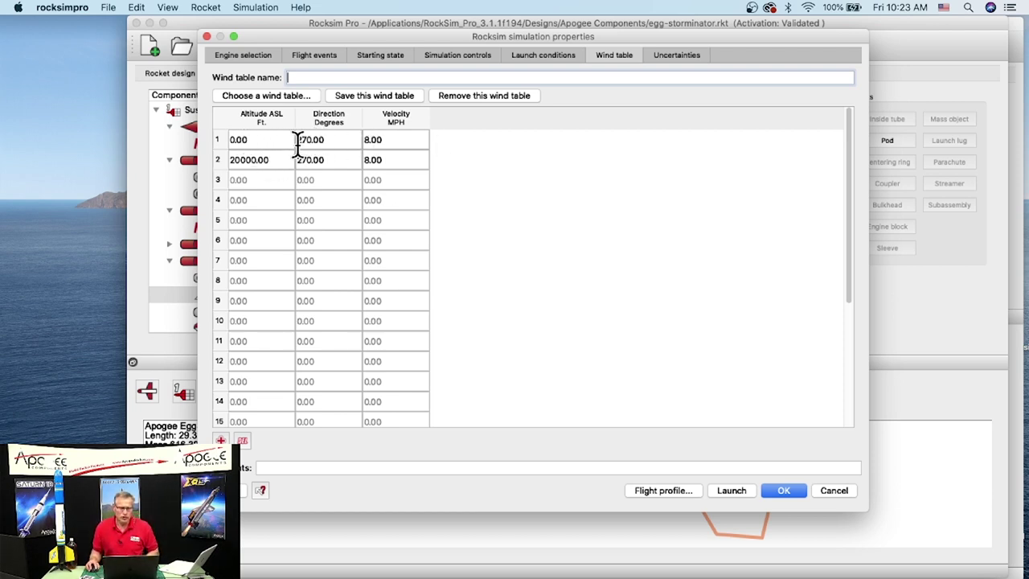
pyautogui.click(368, 139)
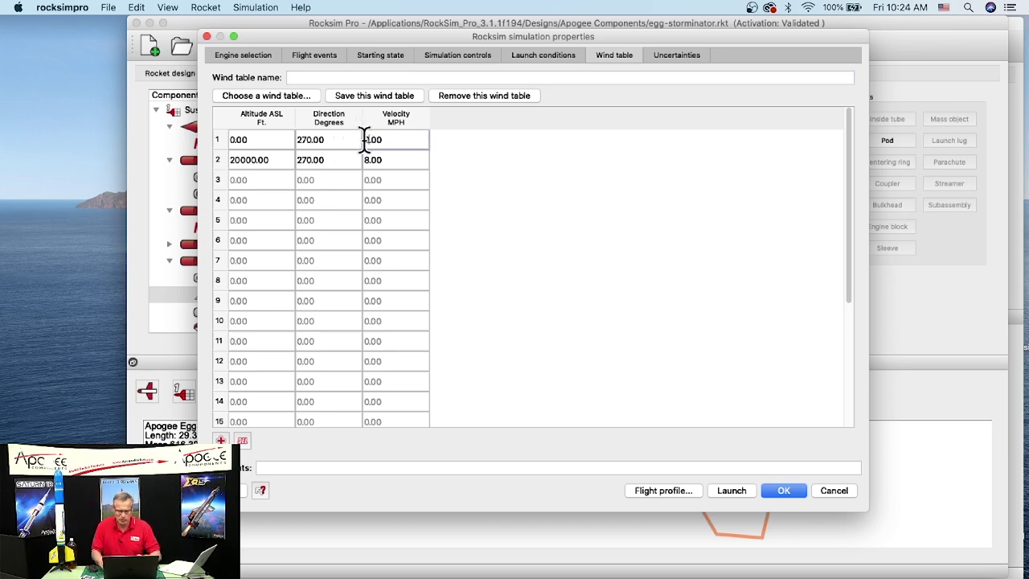
pyautogui.press('BackSpace')
pyautogui.write('12')
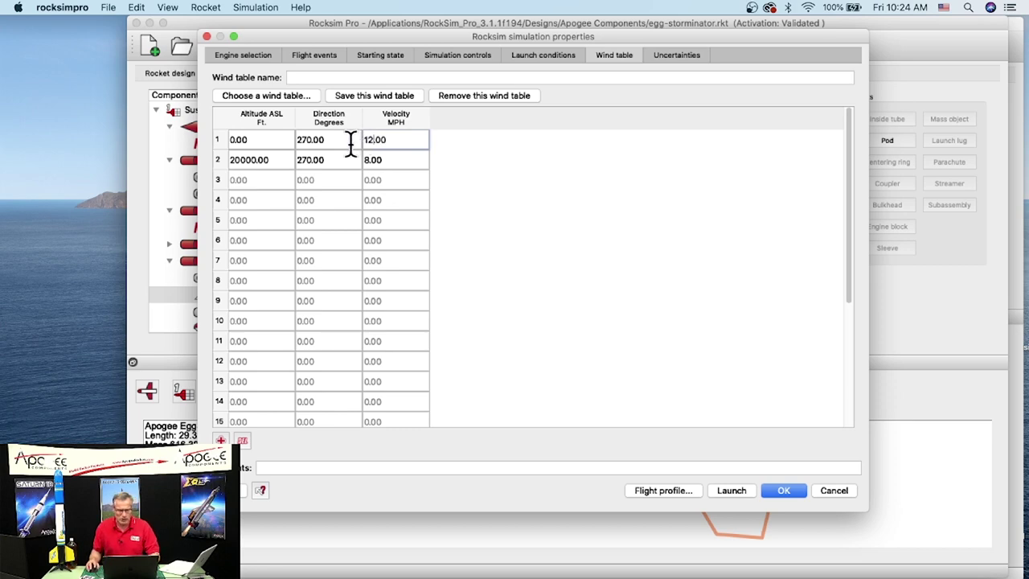
pyautogui.click(367, 160)
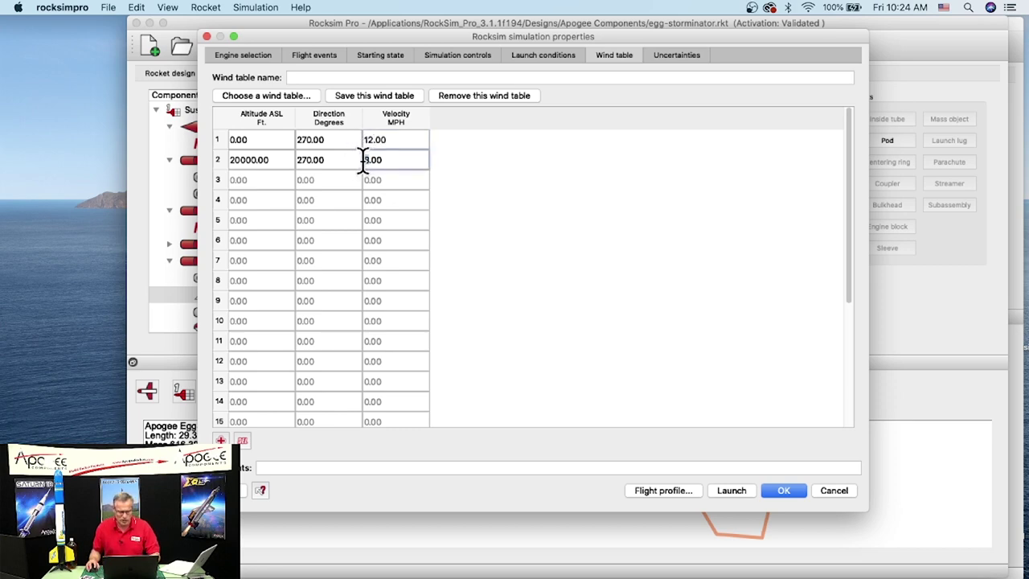
pyautogui.press('Delete')
pyautogui.write('12')
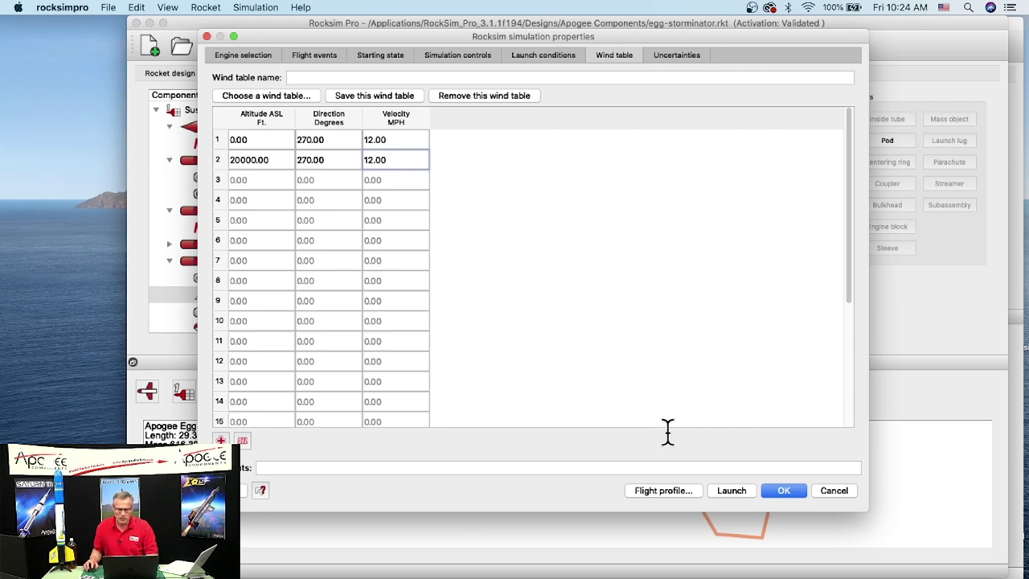
# Run the simulation's flight profile, close its animation window, and switch the rocket design drawing to the 3D view.
pyautogui.click(662, 489)
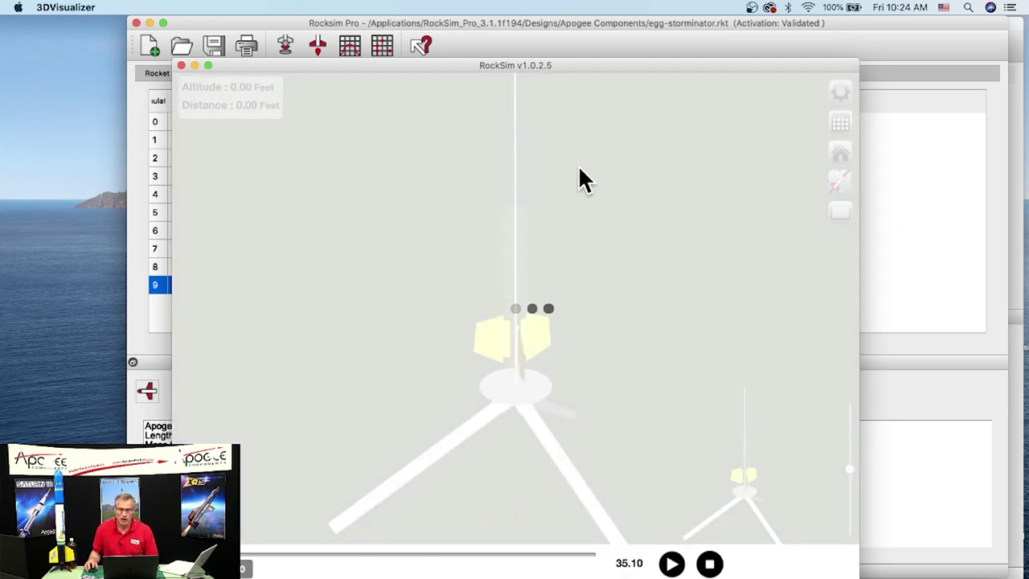
pyautogui.moveTo(590, 66); pyautogui.dragTo(626, 19)
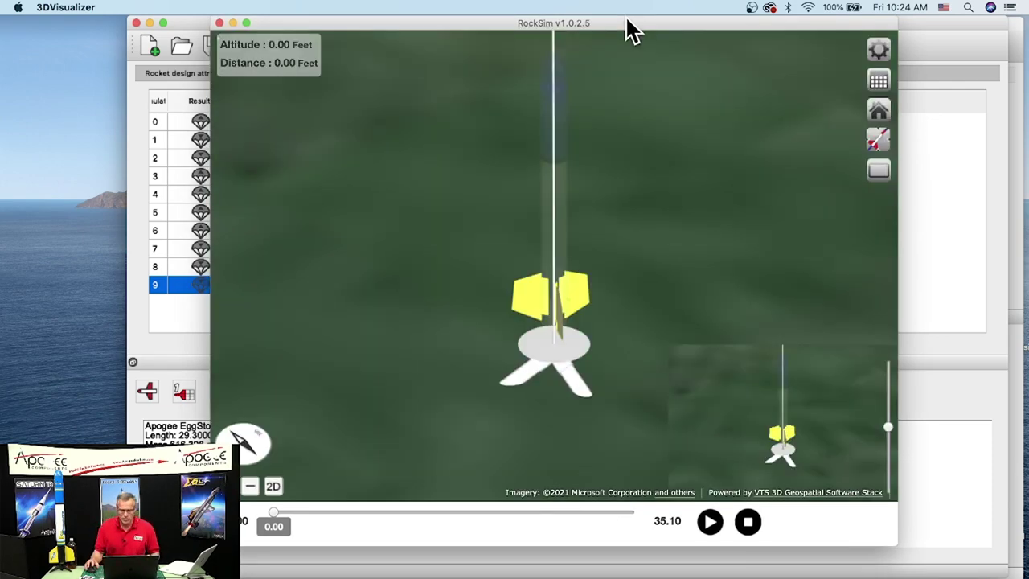
pyautogui.click(219, 23)
pyautogui.click(148, 388)
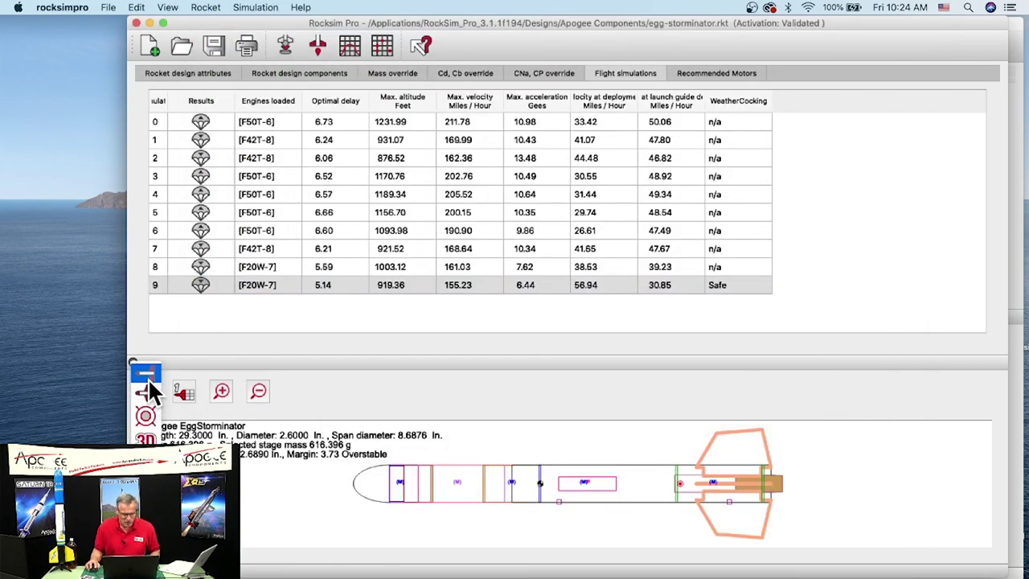
pyautogui.click(146, 439)
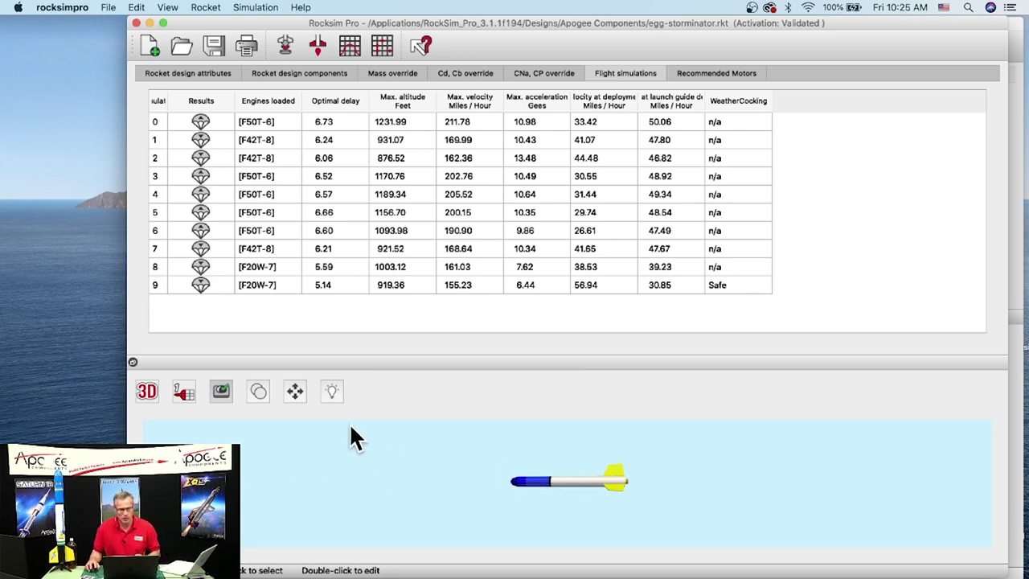
pyautogui.click(286, 45)
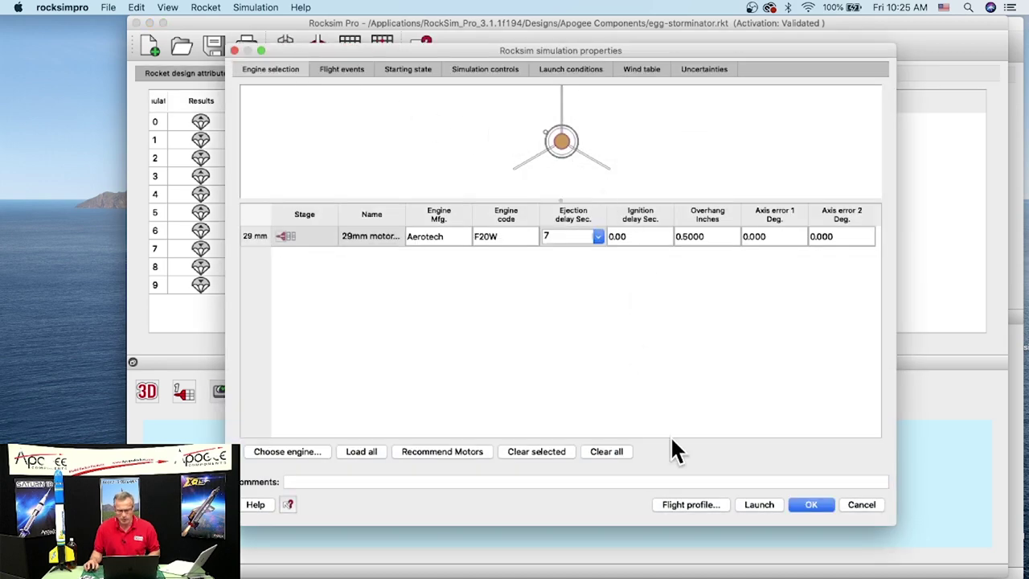
pyautogui.click(695, 501)
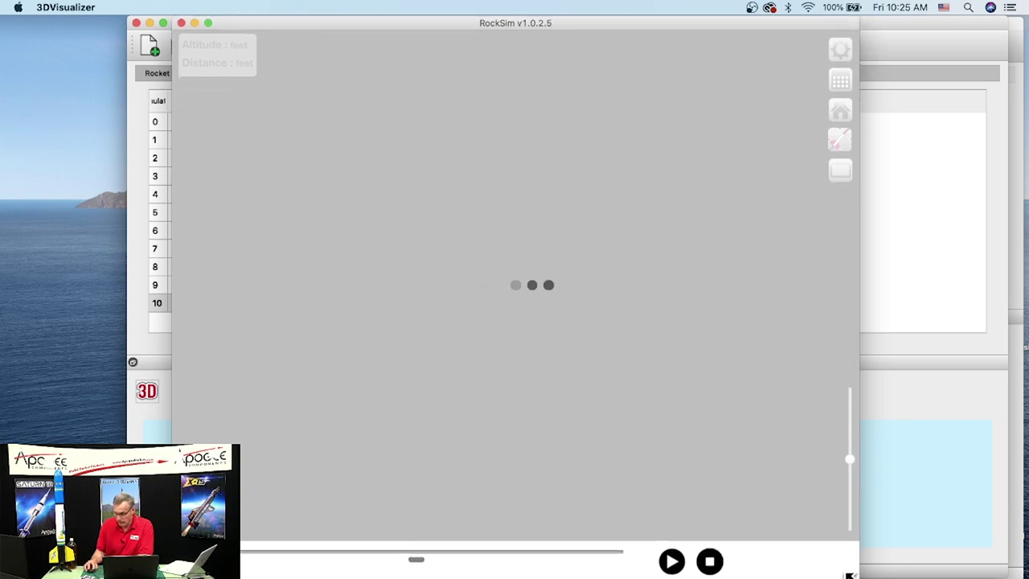
pyautogui.moveTo(854, 576); pyautogui.dragTo(1007, 573)
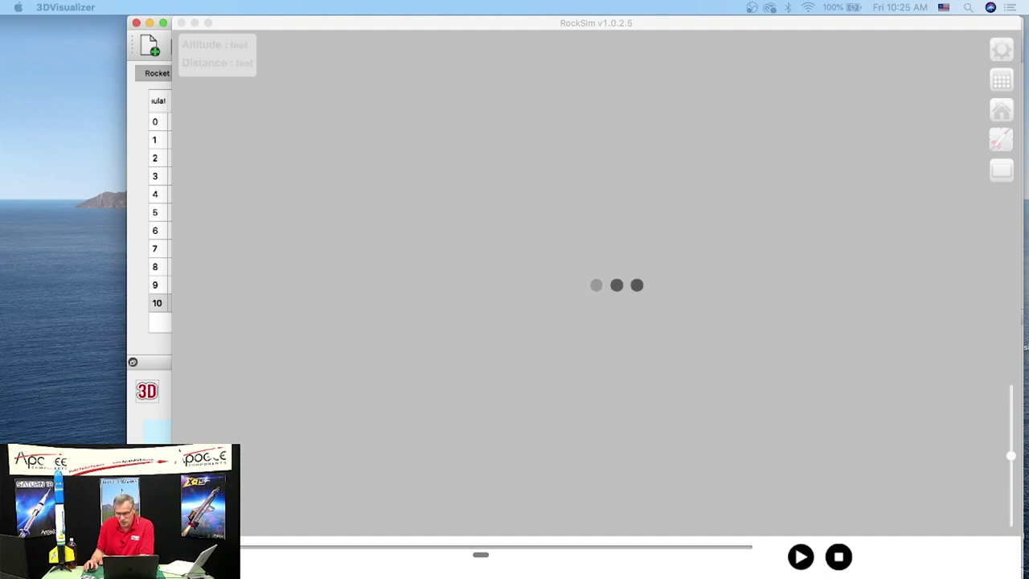
pyautogui.click(252, 25)
pyautogui.click(181, 23)
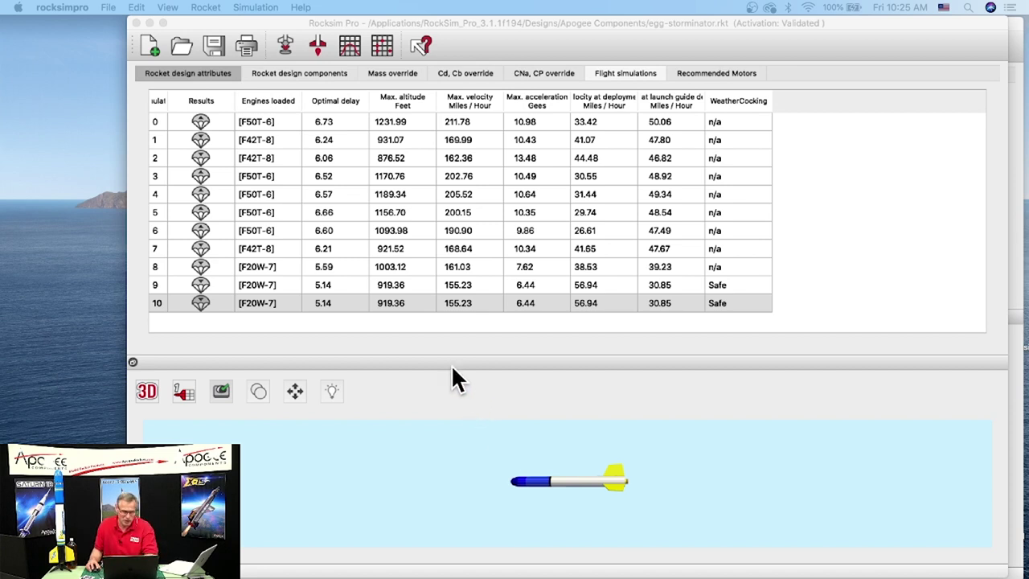
# Prepare another simulation with the Aerotech F20W engine, open its flight profile, and enlarge the animation window.
pyautogui.click(287, 45)
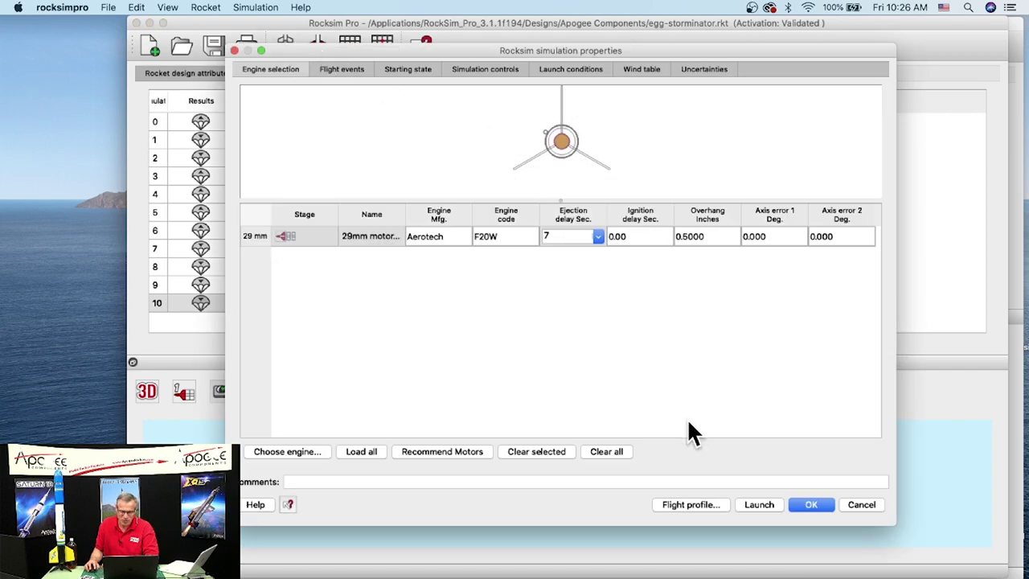
pyautogui.click(685, 505)
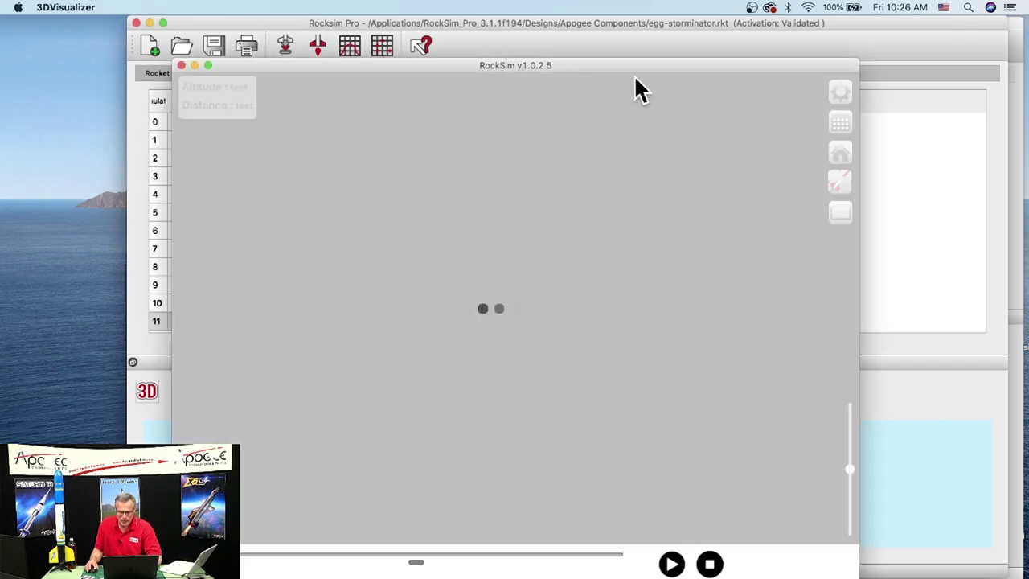
pyautogui.moveTo(625, 65); pyautogui.dragTo(636, 53)
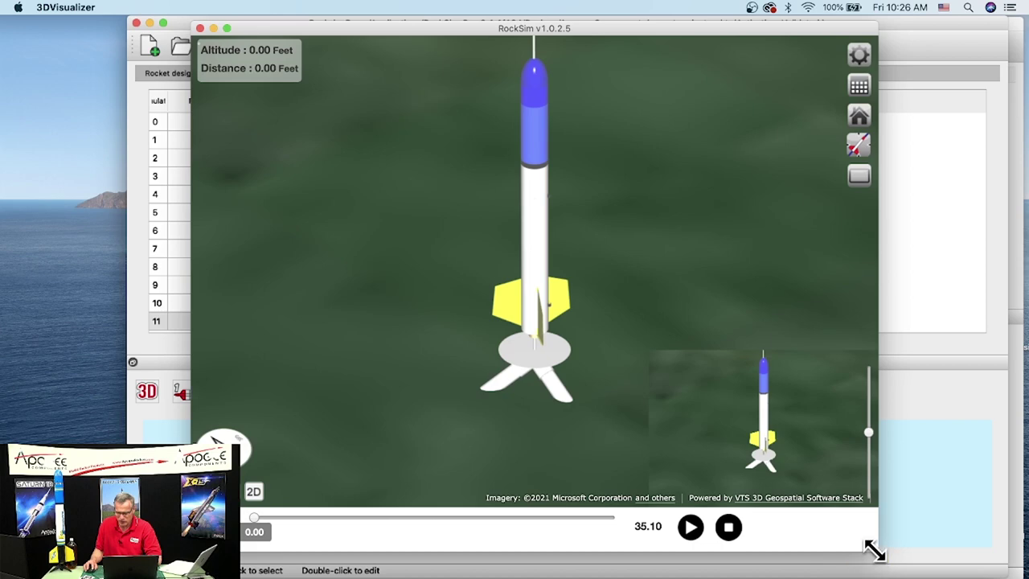
pyautogui.moveTo(873, 547); pyautogui.dragTo(994, 566)
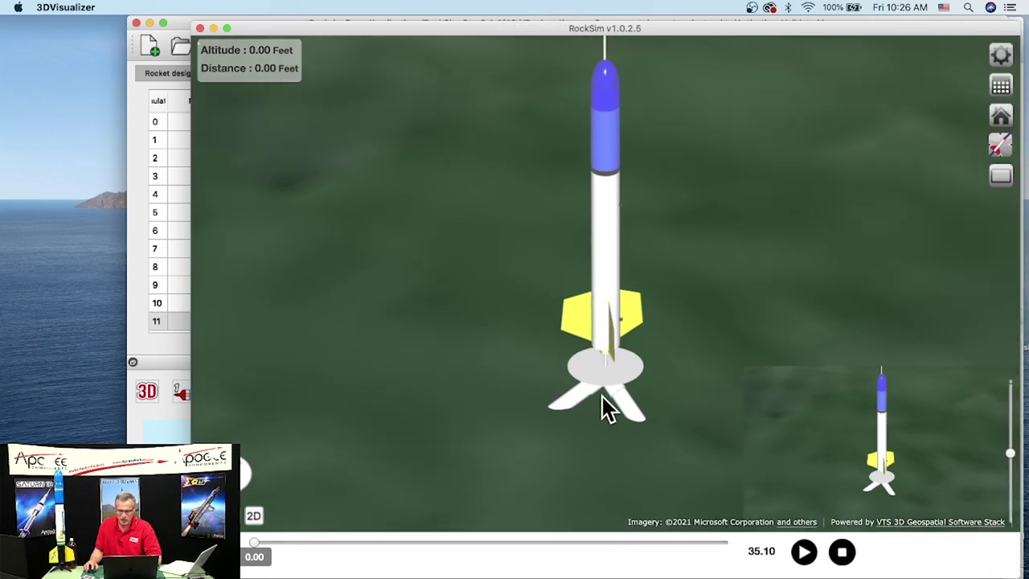
# Examine the rocket on its launch pad and the terrain around the launch field from progressively farther away.
pyautogui.scroll(-3, 623, 327)
pyautogui.scroll(-5, 632, 337)
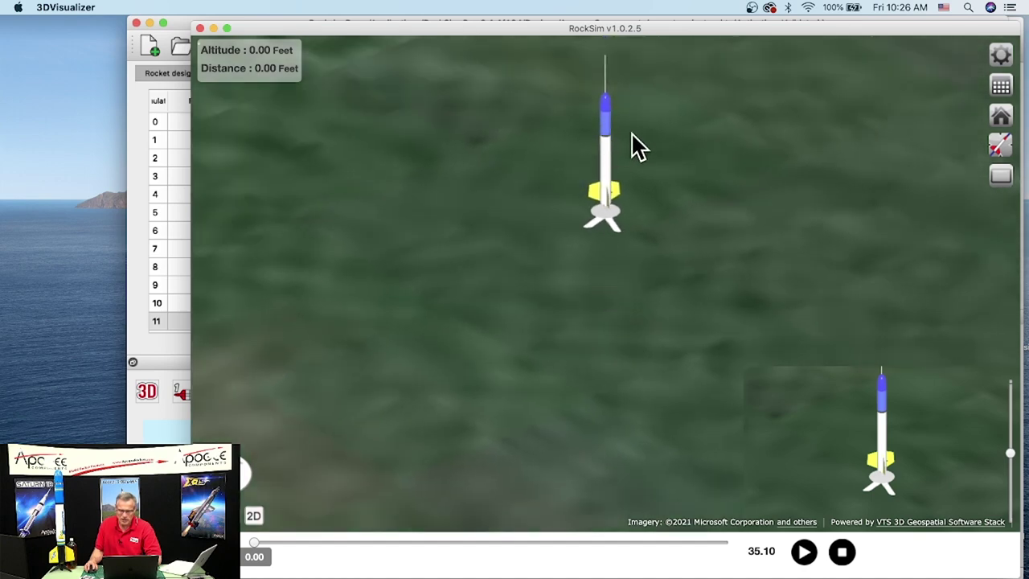
pyautogui.scroll(2, 633, 304)
pyautogui.moveTo(637, 304); pyautogui.dragTo(648, 367)
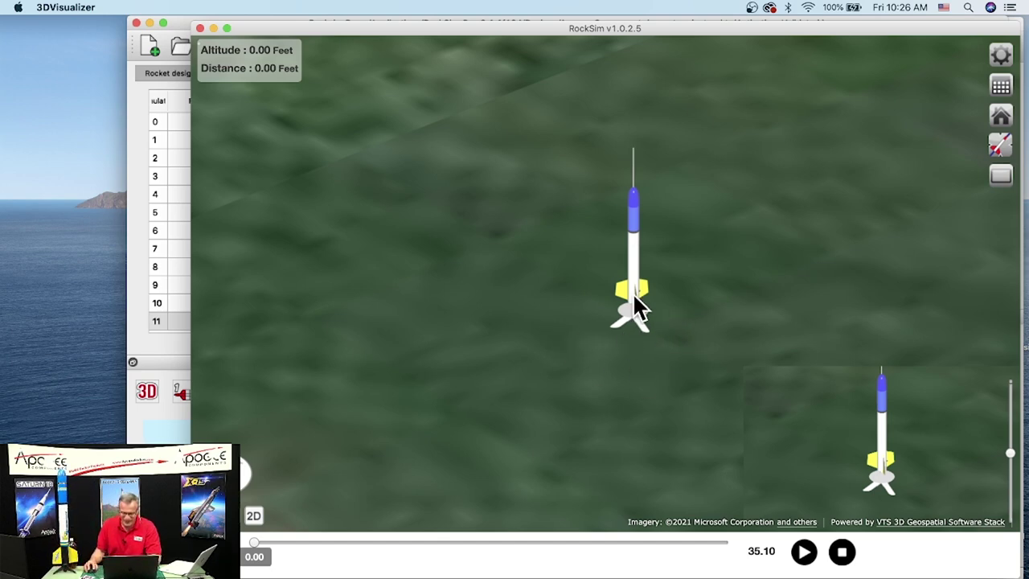
pyautogui.scroll(-10, 647, 347)
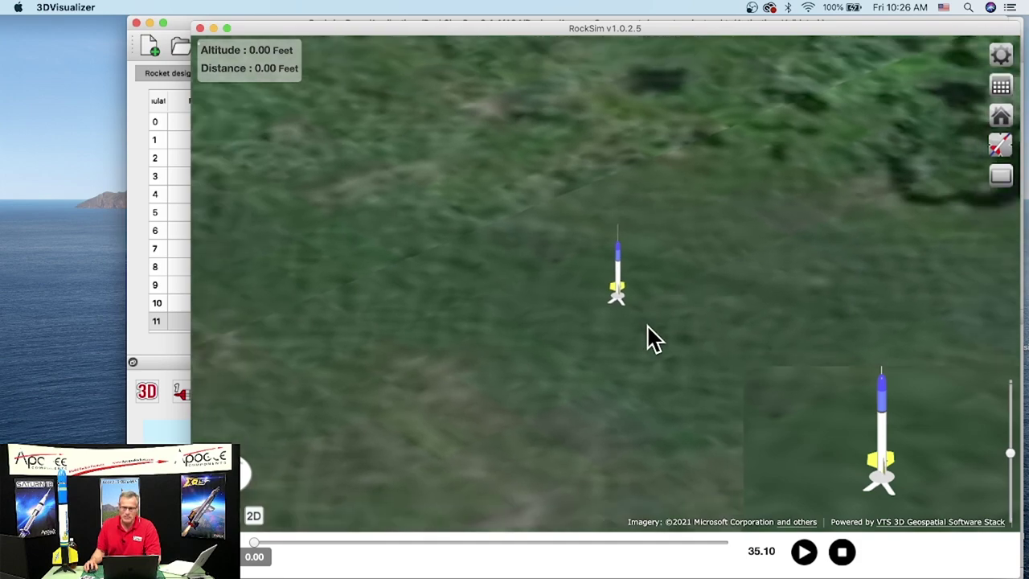
pyautogui.scroll(-5, 647, 326)
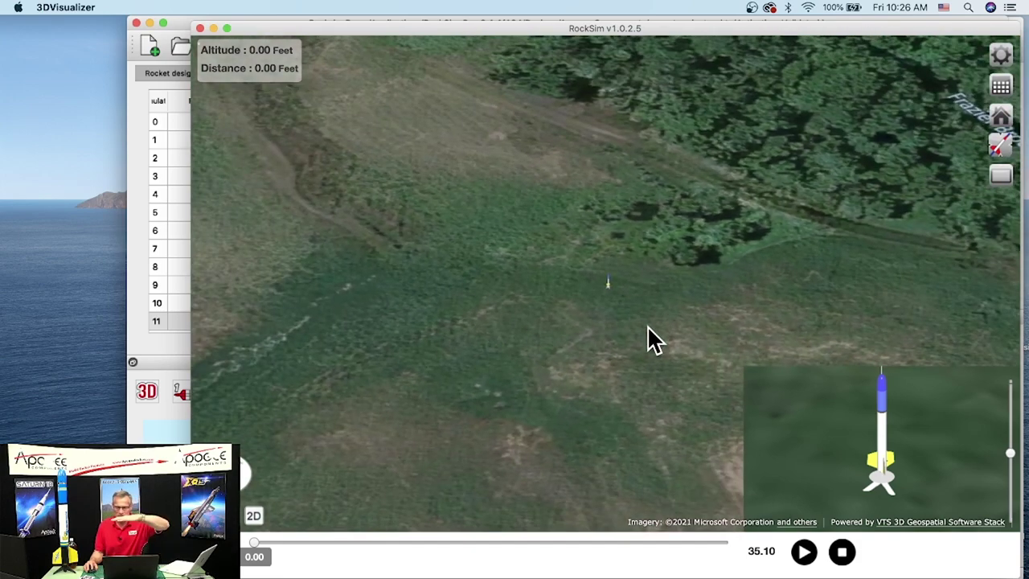
pyautogui.scroll(-3, 649, 330)
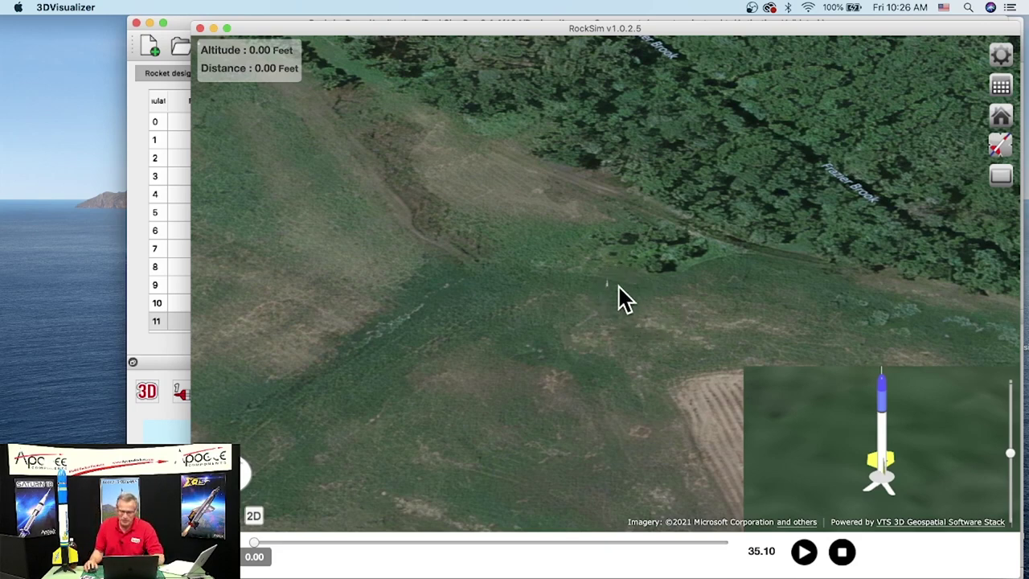
pyautogui.moveTo(625, 330)
pyautogui.mouseDown()
pyautogui.moveTo(616, 294)
pyautogui.moveTo(622, 310)
pyautogui.mouseUp()
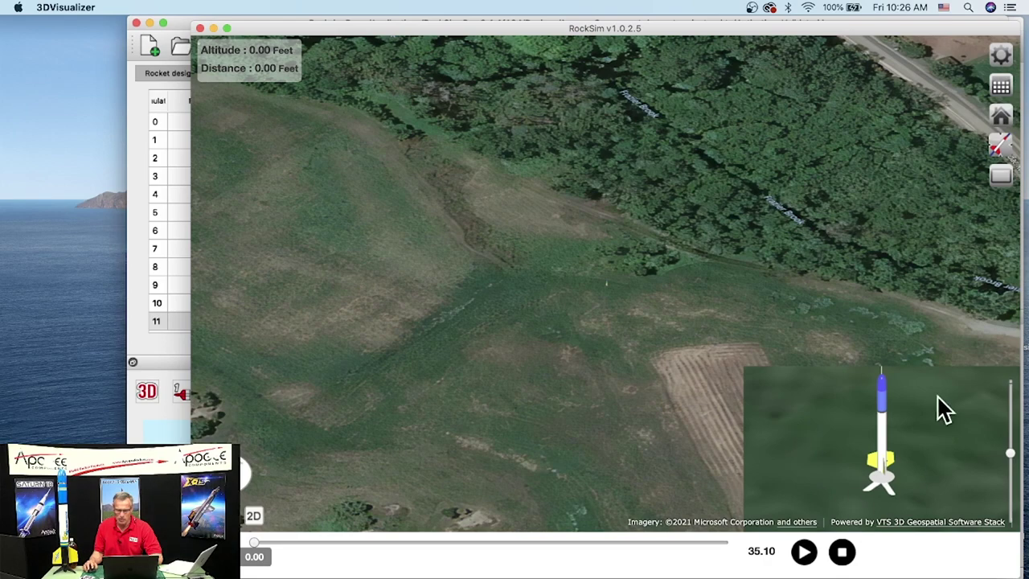
pyautogui.scroll(-8, 601, 313)
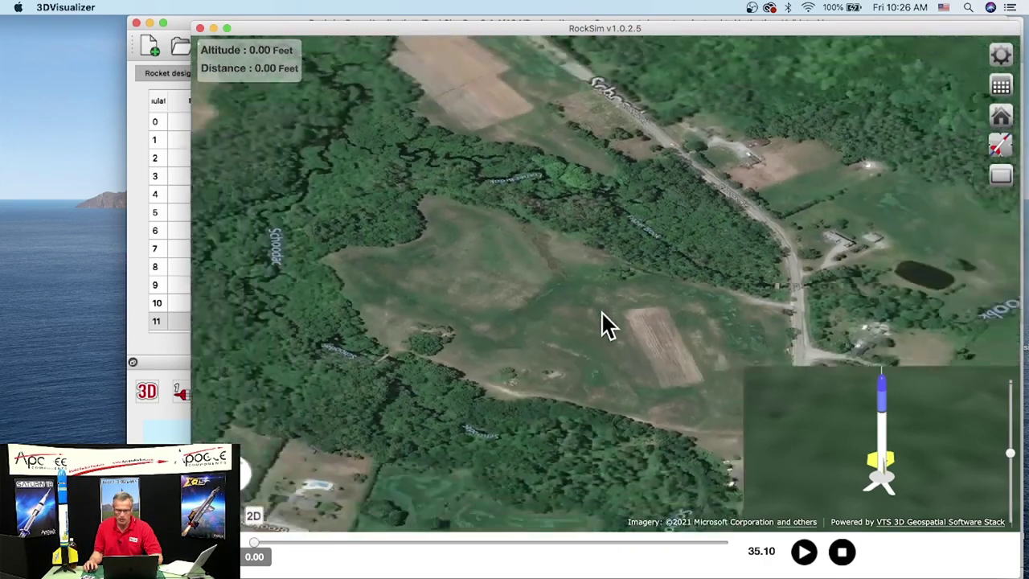
pyautogui.scroll(-3, 601, 314)
pyautogui.scroll(-3, 601, 313)
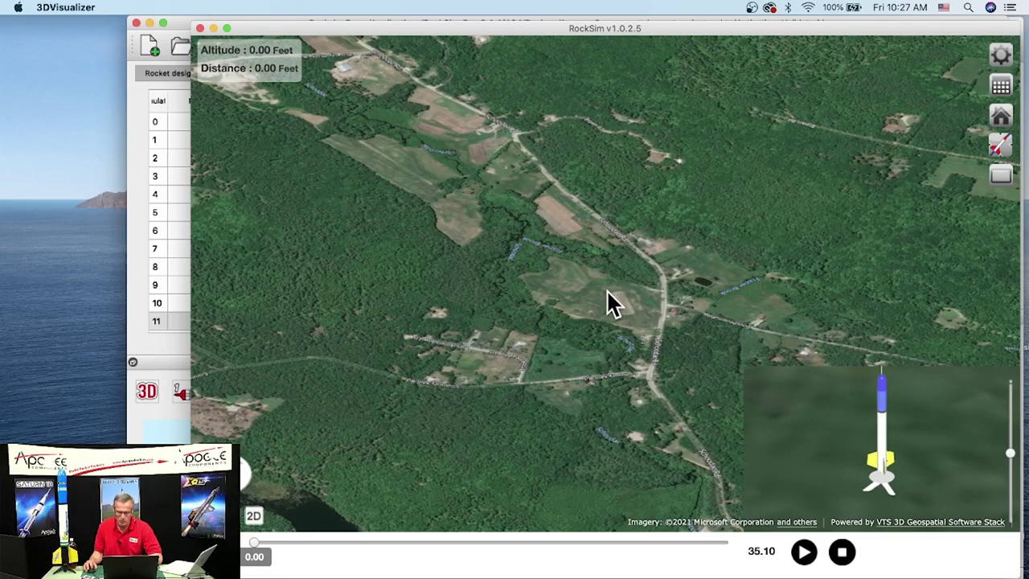
# Examine the launch field from closer up and from other compass directions, including the brook, trees and road beside it.
pyautogui.scroll(10, 608, 303)
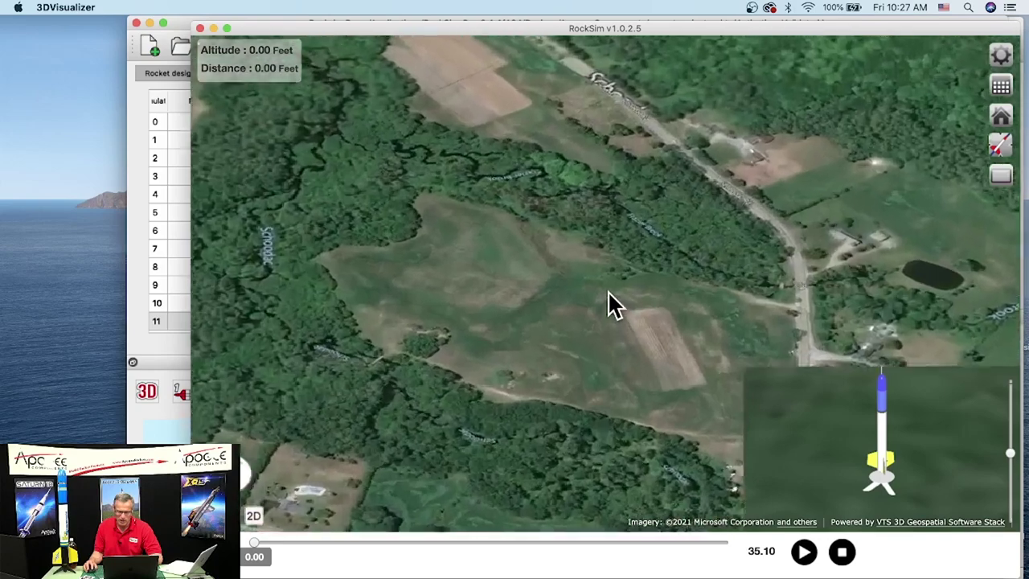
pyautogui.scroll(5, 608, 303)
pyautogui.scroll(5, 608, 313)
pyautogui.moveTo(611, 339); pyautogui.dragTo(608, 379)
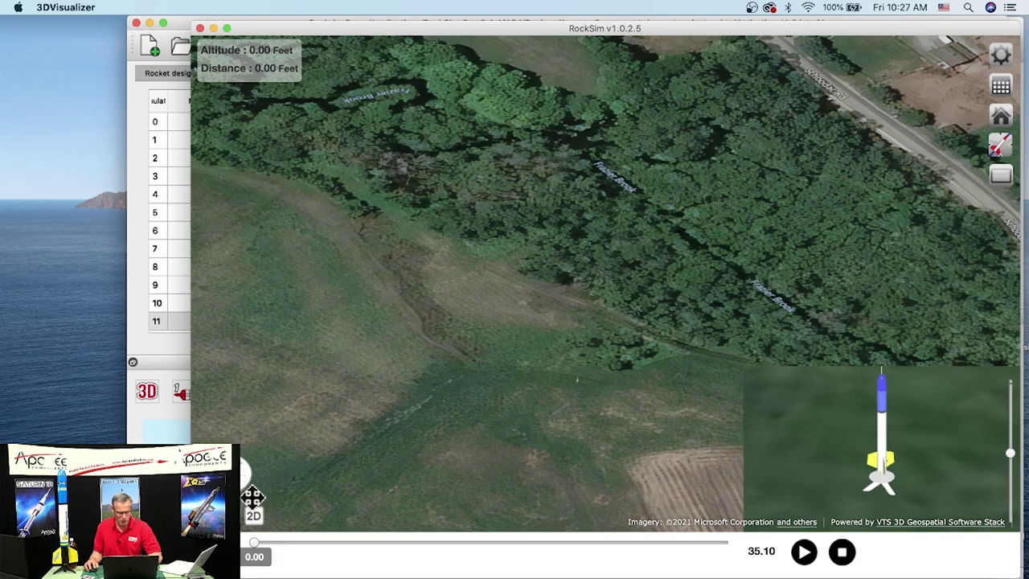
pyautogui.moveTo(245, 482); pyautogui.dragTo(268, 495)
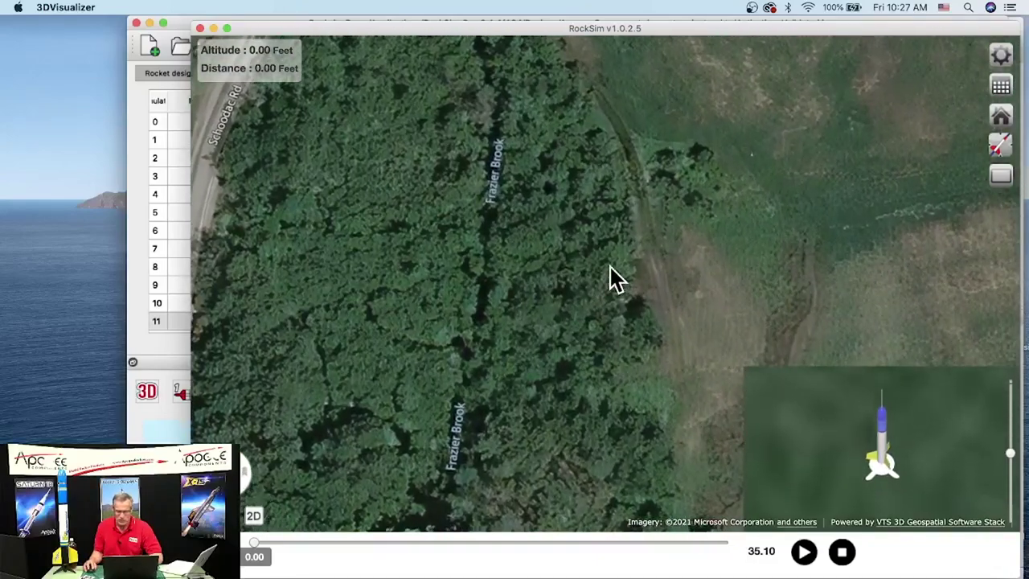
pyautogui.moveTo(666, 230); pyautogui.dragTo(640, 272)
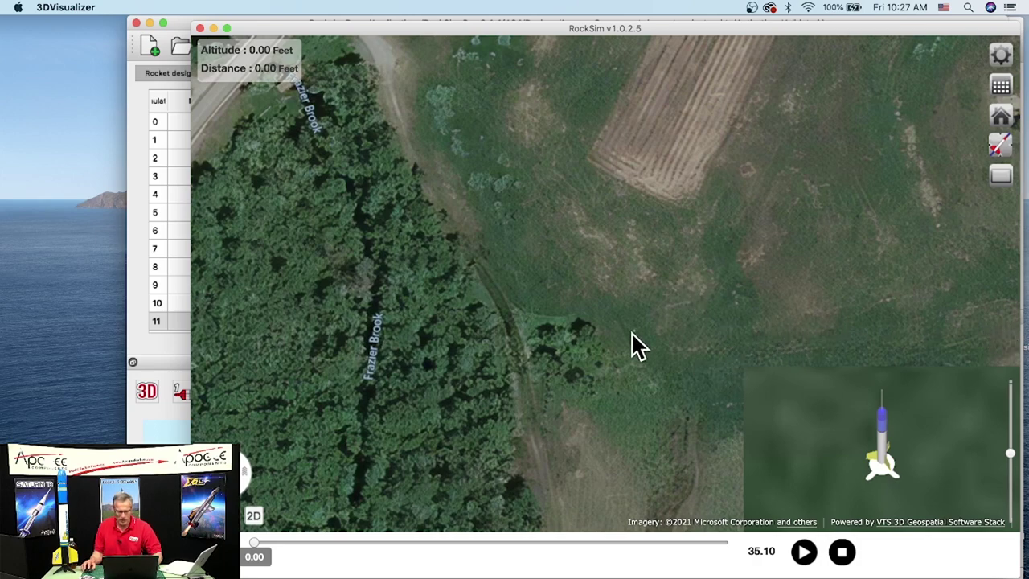
pyautogui.moveTo(613, 360); pyautogui.dragTo(602, 186)
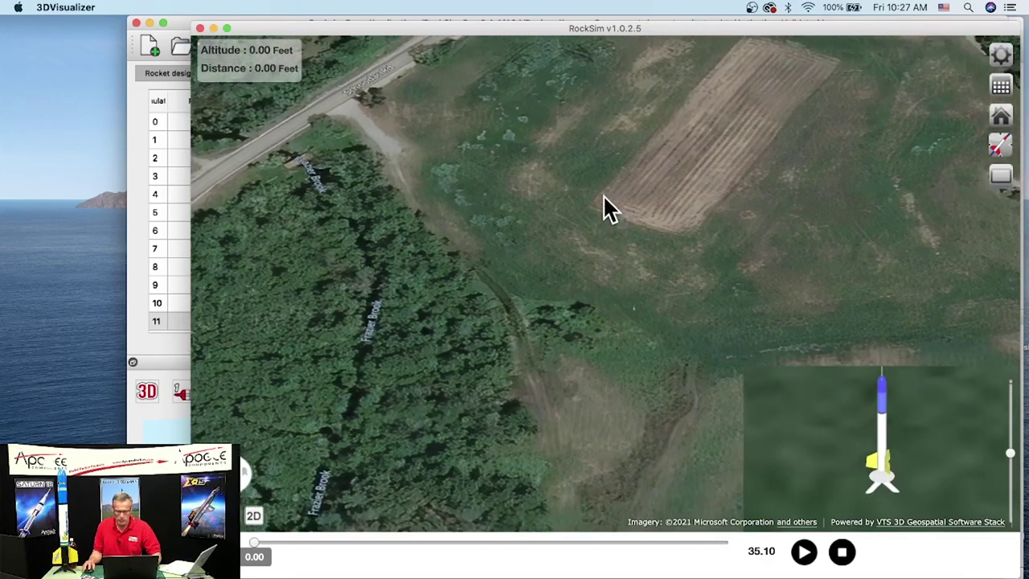
pyautogui.scroll(-3, 567, 317)
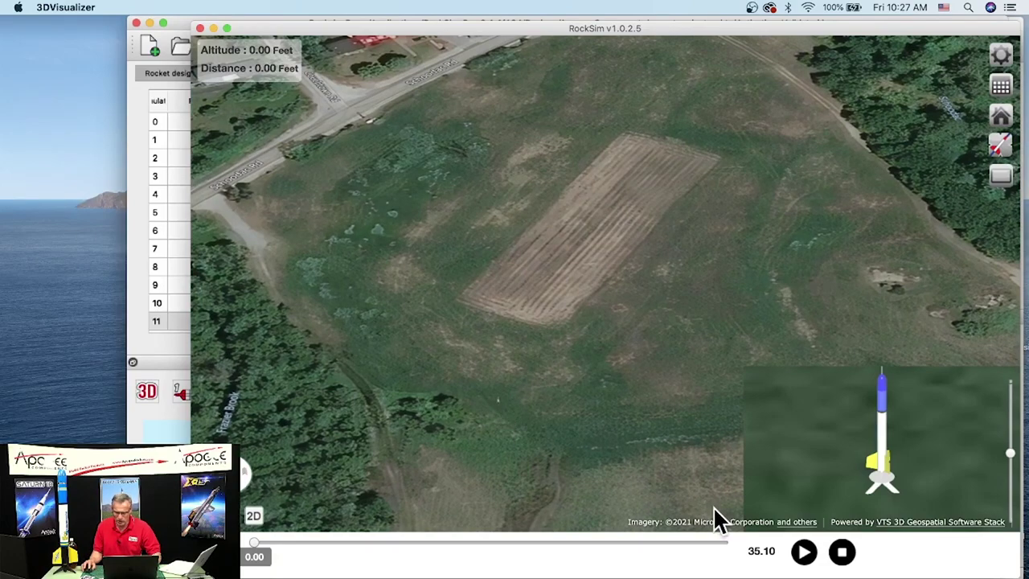
# Play the flight animation, pause it at 2.00 seconds, and switch the camera to the arcing-trajectory view.
pyautogui.click(804, 551)
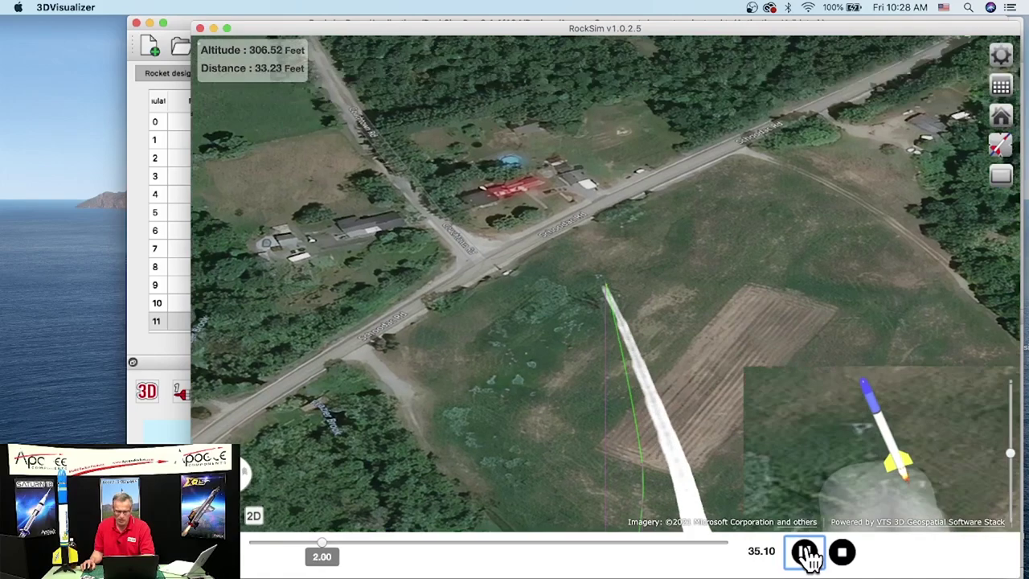
pyautogui.click(804, 551)
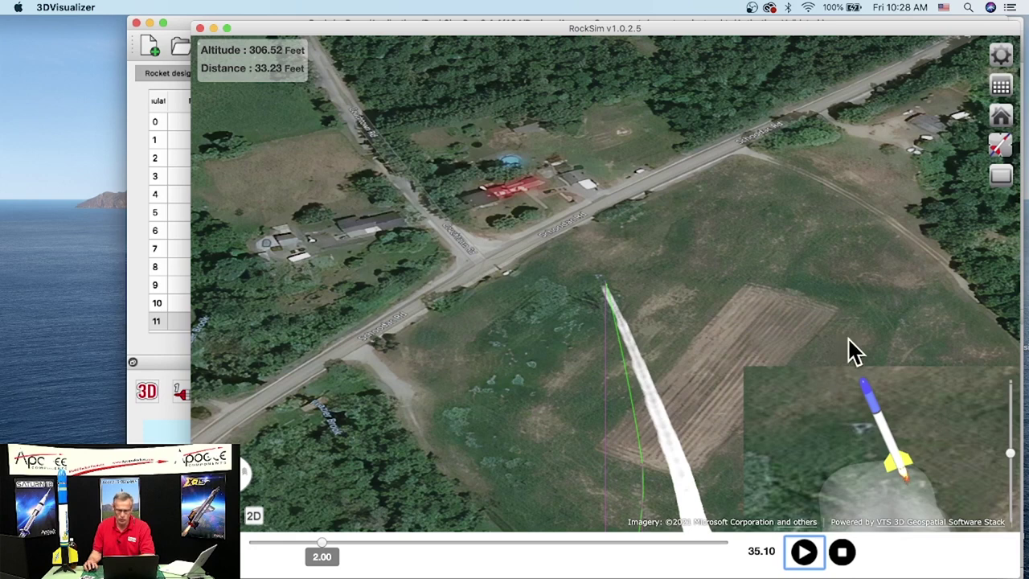
pyautogui.click(1009, 155)
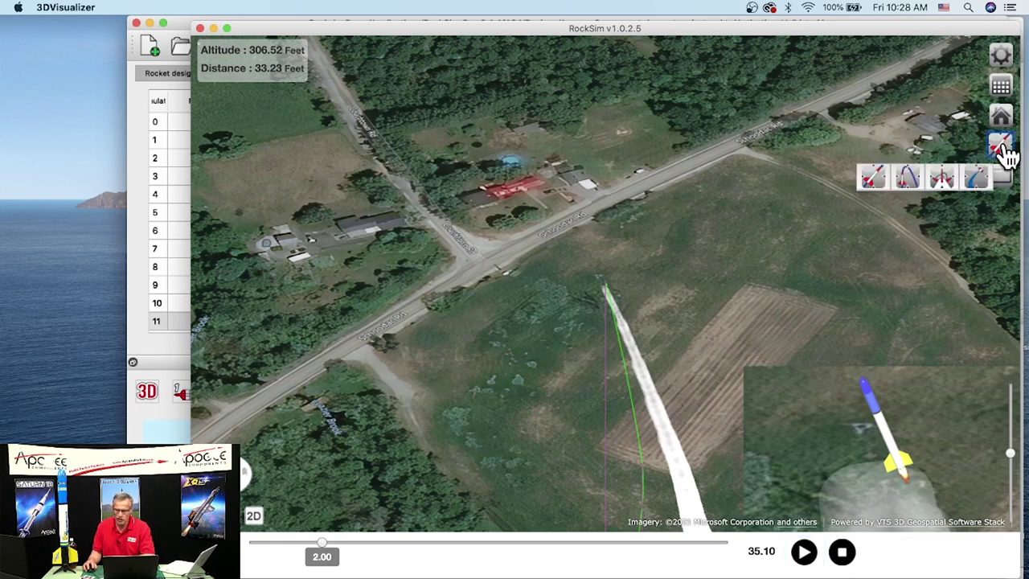
pyautogui.click(907, 179)
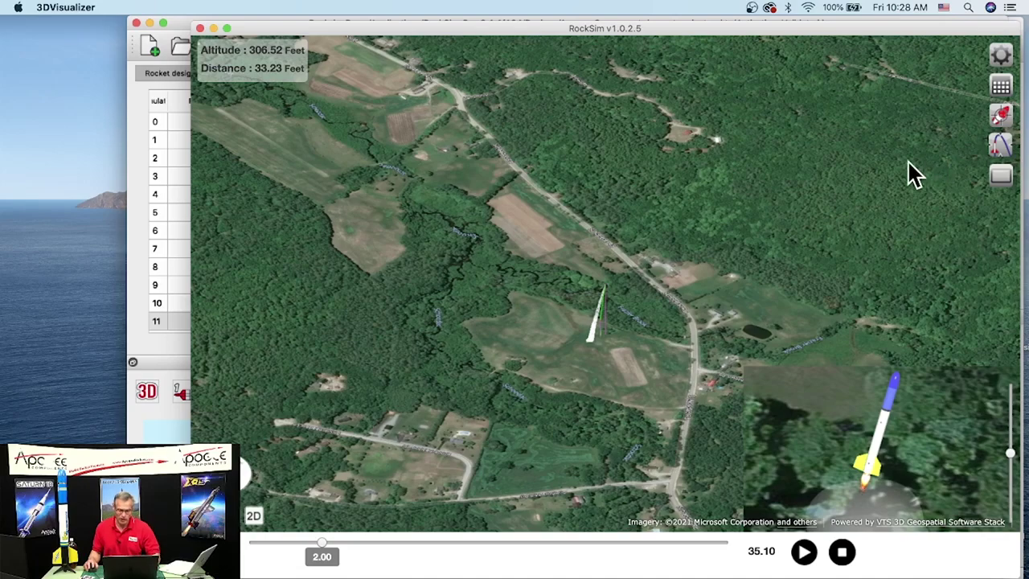
# View the trajectory from the opposite side of the launch field, narrow the animation window, and advance the flight to 9.88 seconds.
pyautogui.moveTo(549, 434); pyautogui.dragTo(769, 426)
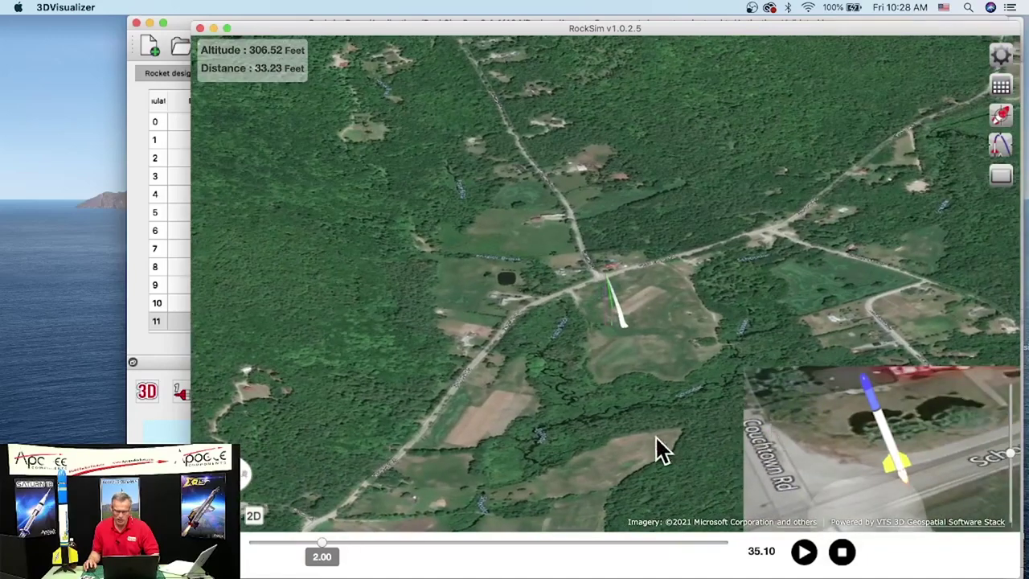
pyautogui.moveTo(624, 348); pyautogui.dragTo(610, 370)
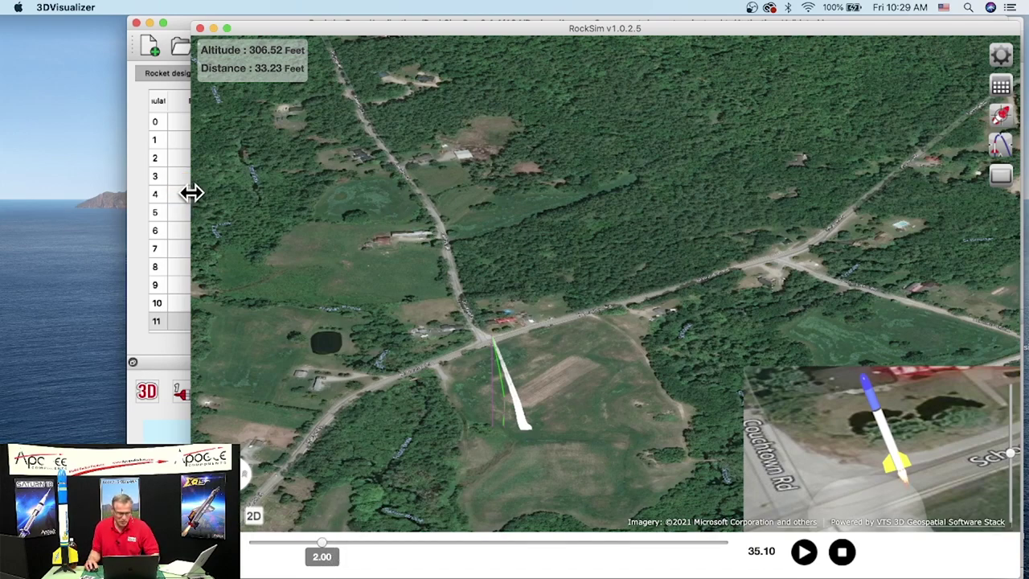
pyautogui.moveTo(194, 193); pyautogui.dragTo(233, 193)
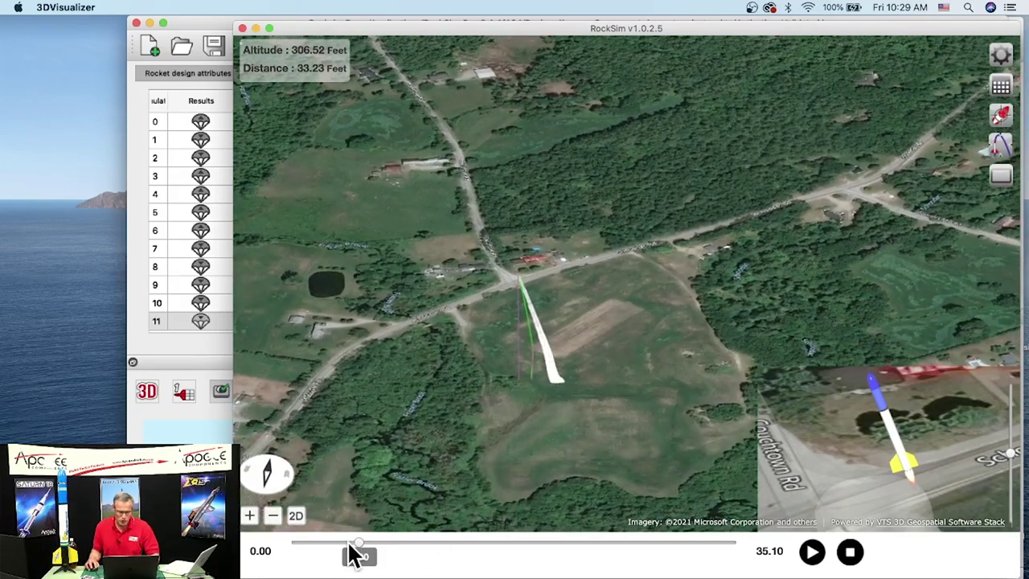
pyautogui.moveTo(362, 552); pyautogui.dragTo(514, 518)
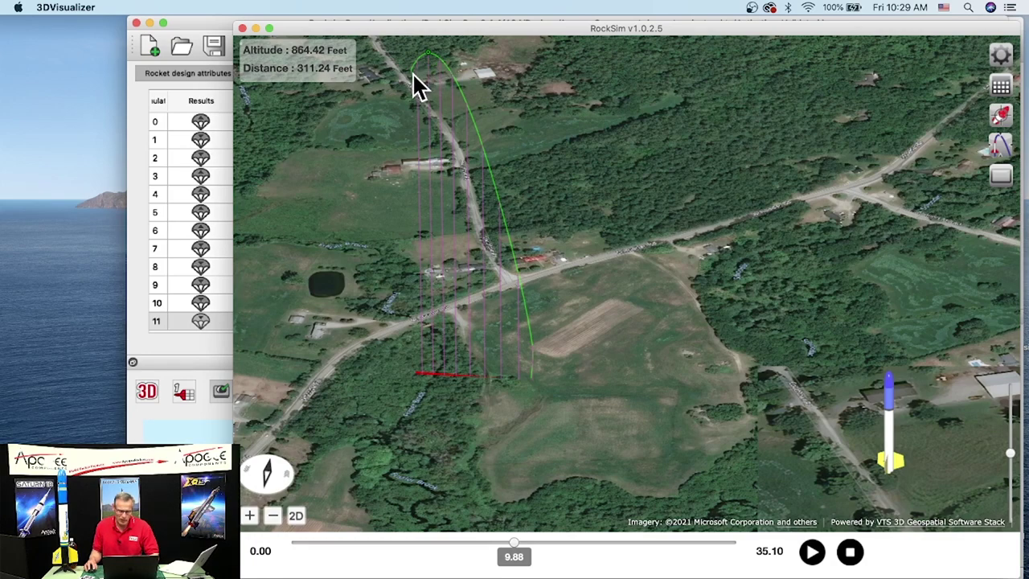
# Examine the rocket descending under its parachute from close up at 9.88 seconds, and return to a view of the whole trajectory.
pyautogui.scroll(3, 412, 81)
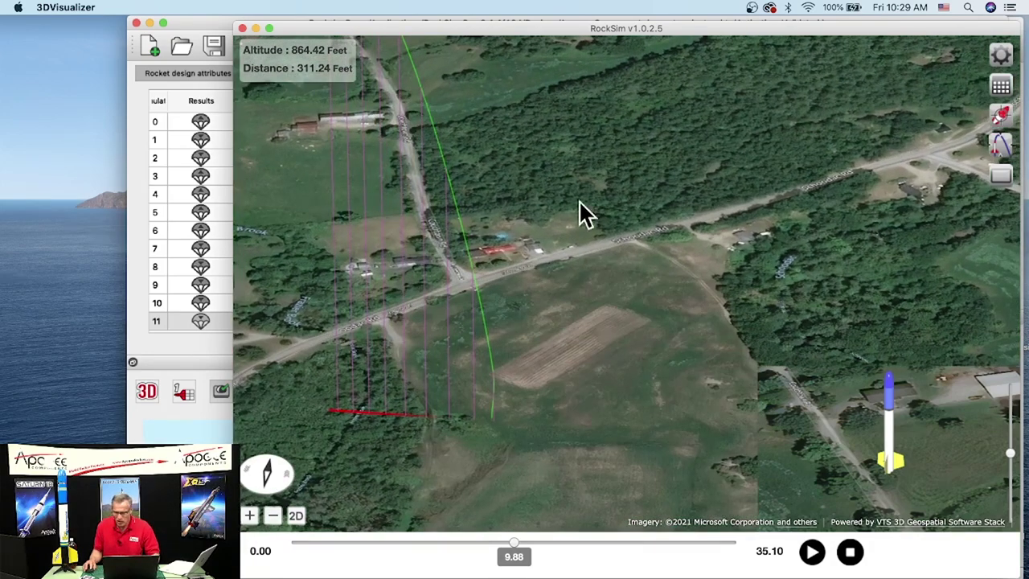
pyautogui.click(1002, 122)
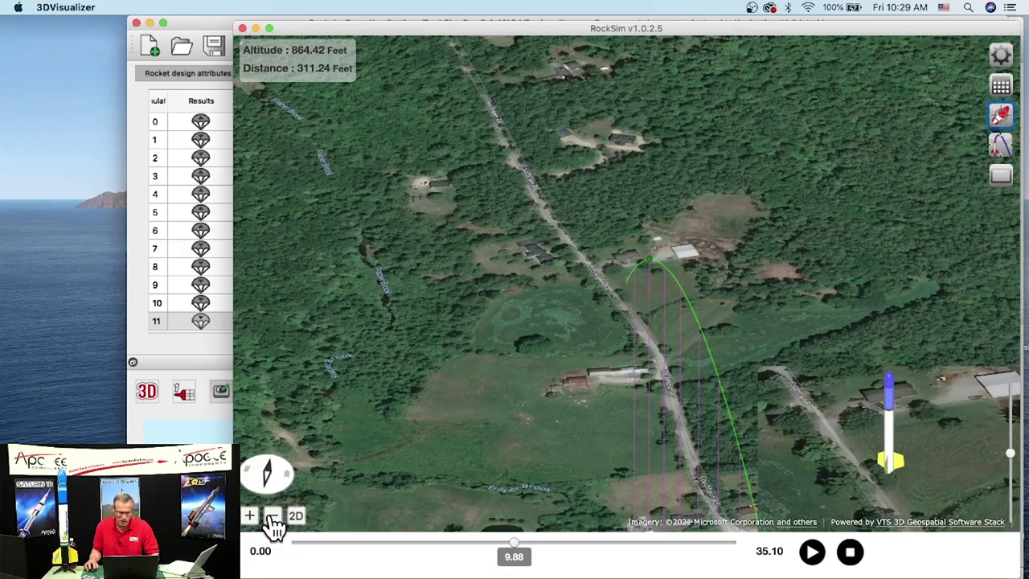
pyautogui.click(249, 516)
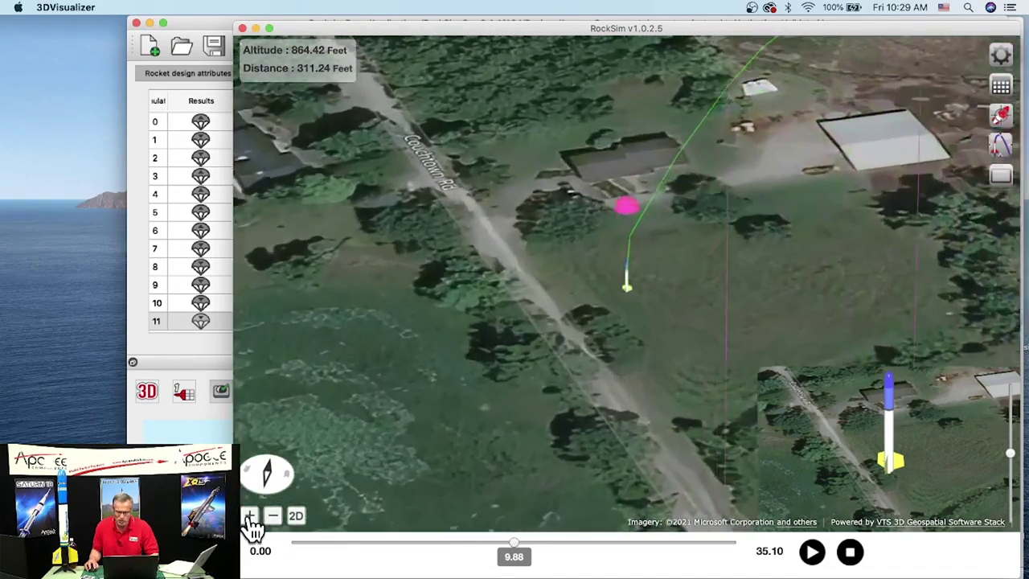
pyautogui.click(250, 517)
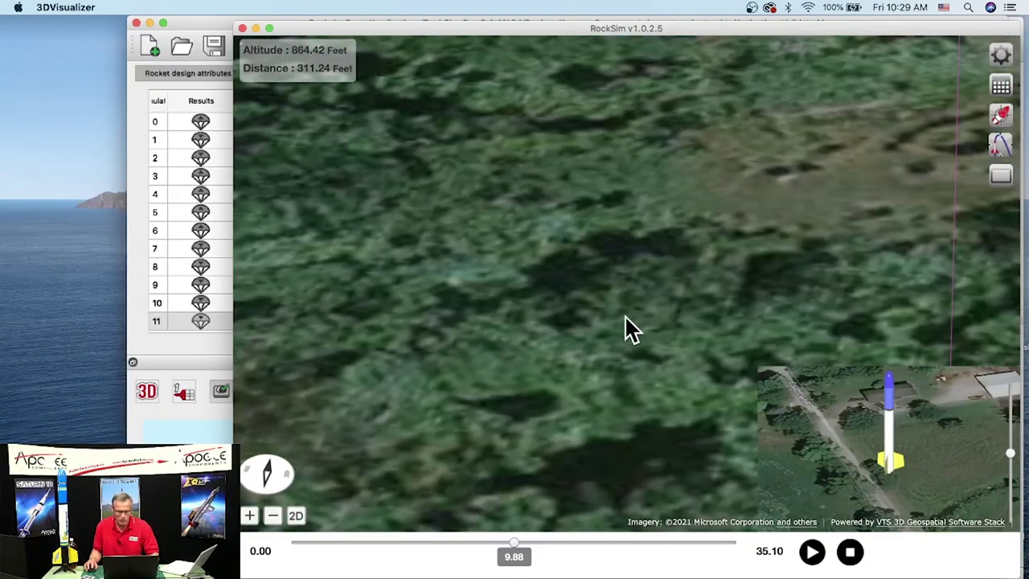
pyautogui.click(1000, 121)
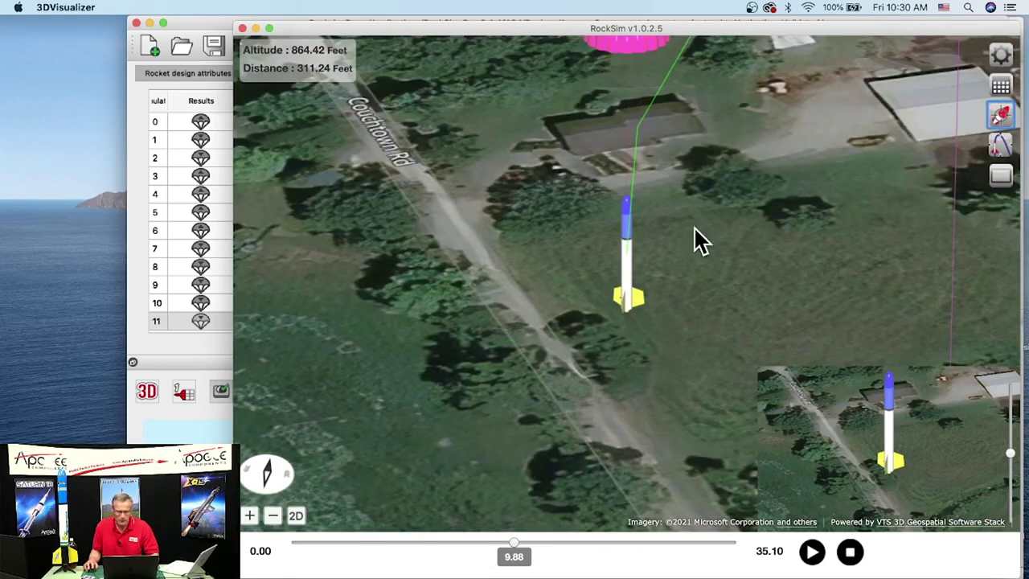
pyautogui.click(272, 515)
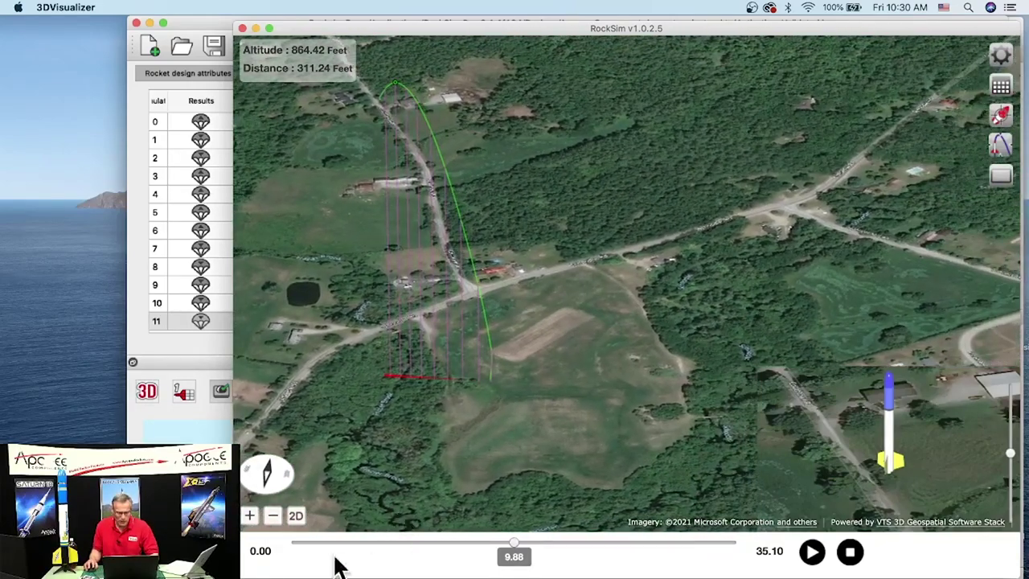
# Advance the flight to landing at 35.10 seconds, go back to 8.31 seconds near the peak, and close the animation window.
pyautogui.moveTo(519, 555); pyautogui.dragTo(740, 554)
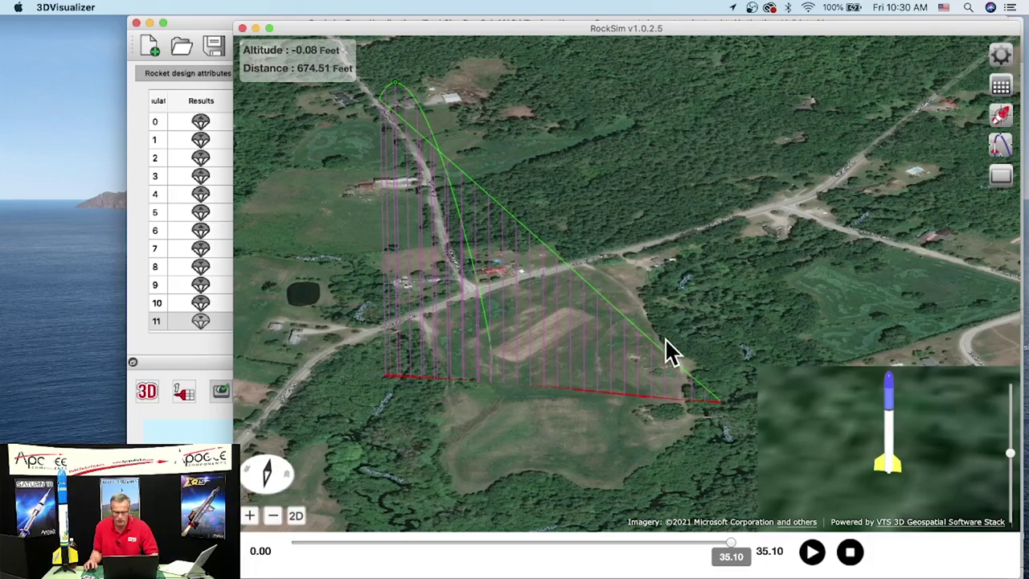
pyautogui.moveTo(731, 542); pyautogui.dragTo(490, 519)
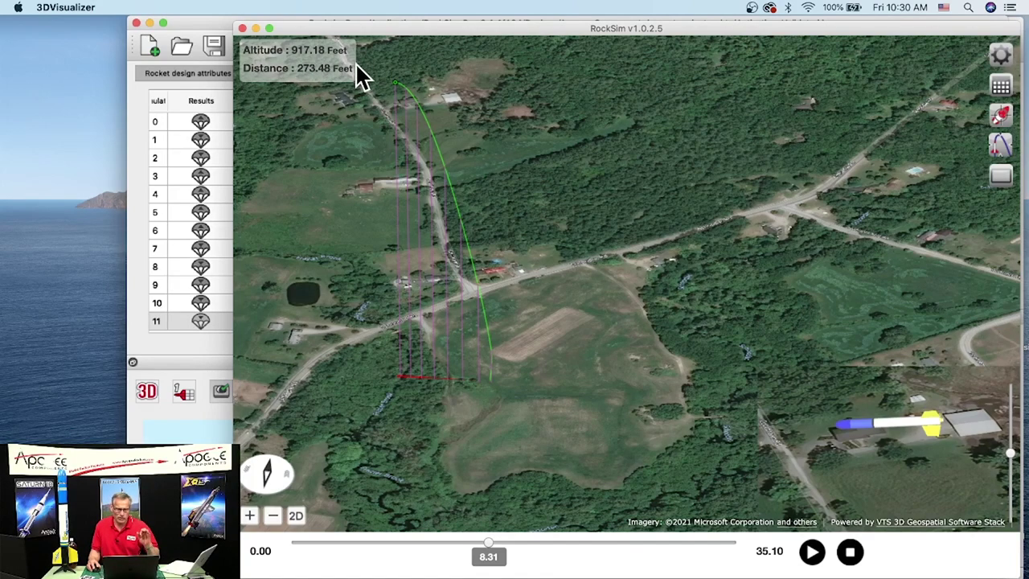
pyautogui.click(242, 29)
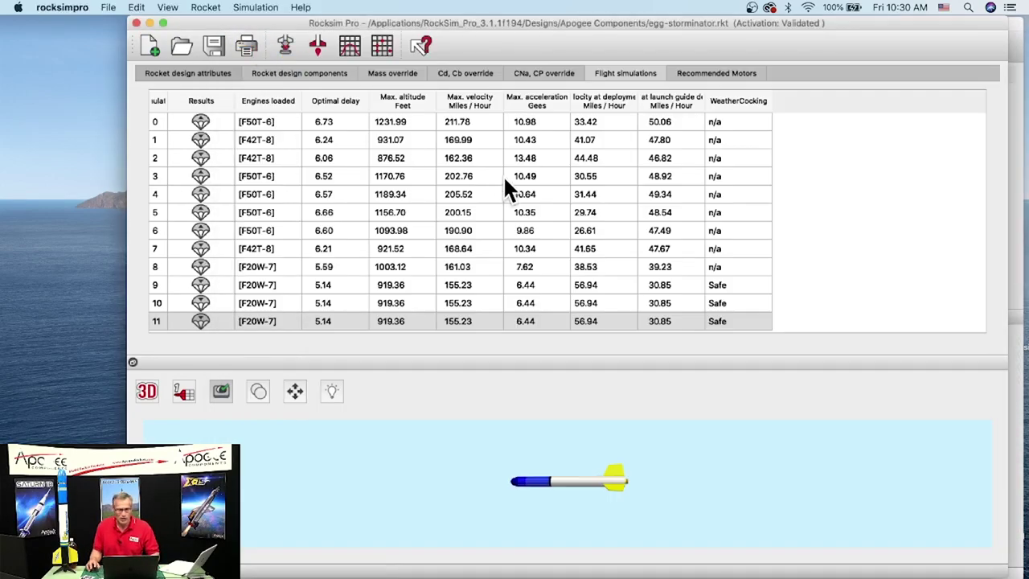
# Open the fin set on the aft body tube for editing and set its fin cant angle to 5 degrees.
pyautogui.click(299, 73)
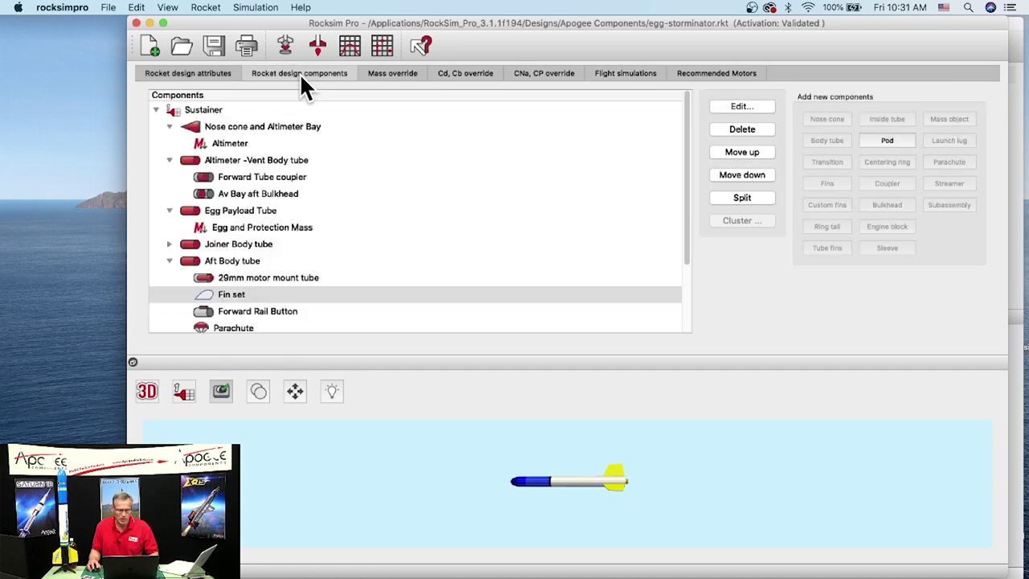
pyautogui.doubleClick(229, 295)
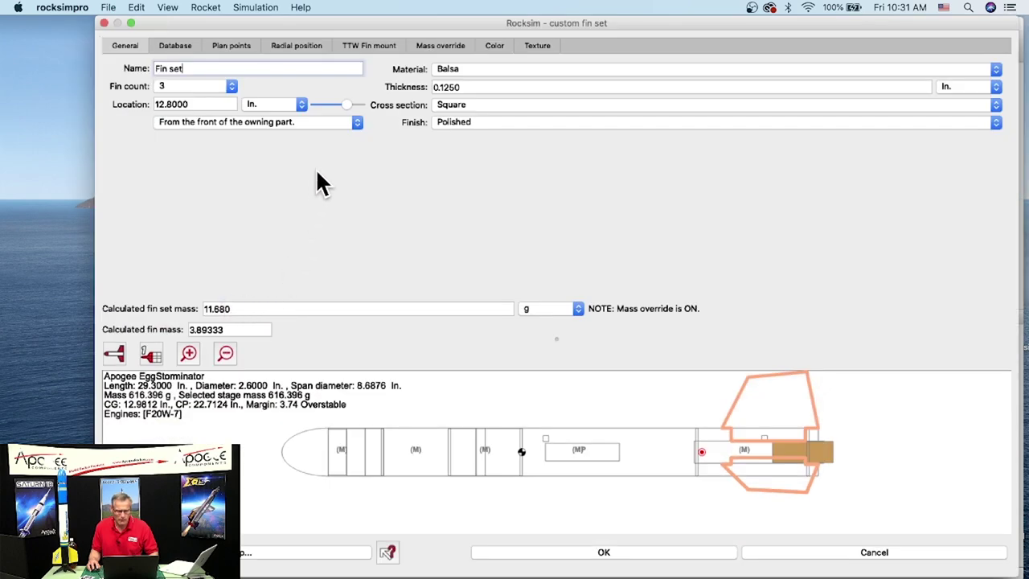
pyautogui.click(294, 47)
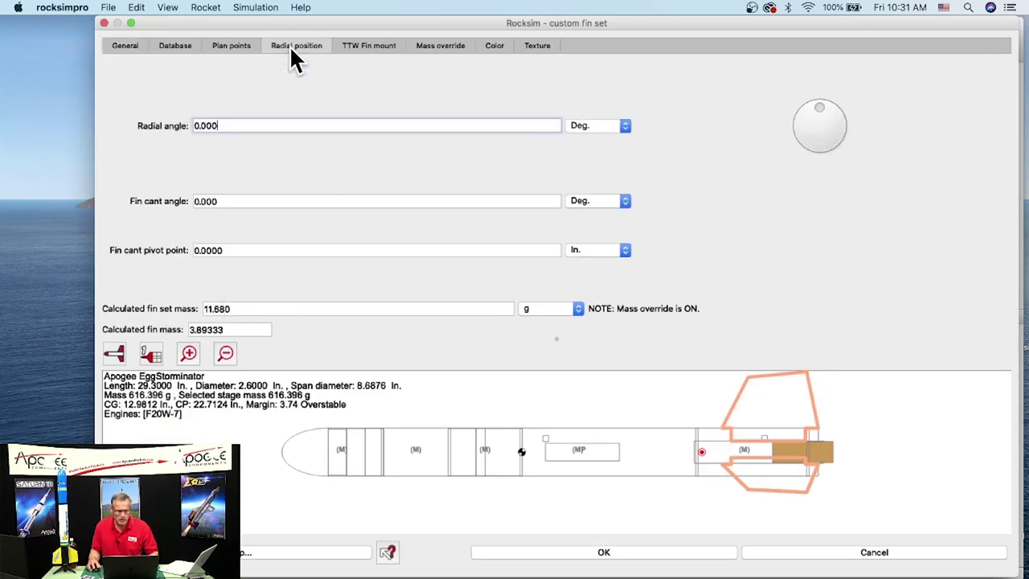
pyautogui.moveTo(225, 201); pyautogui.dragTo(194, 199)
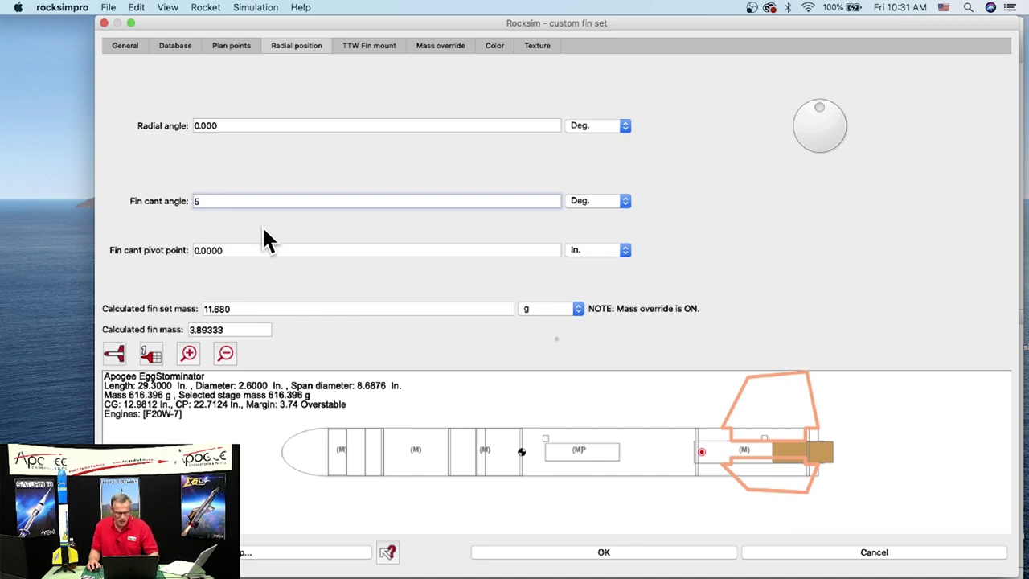
pyautogui.press('Tab')
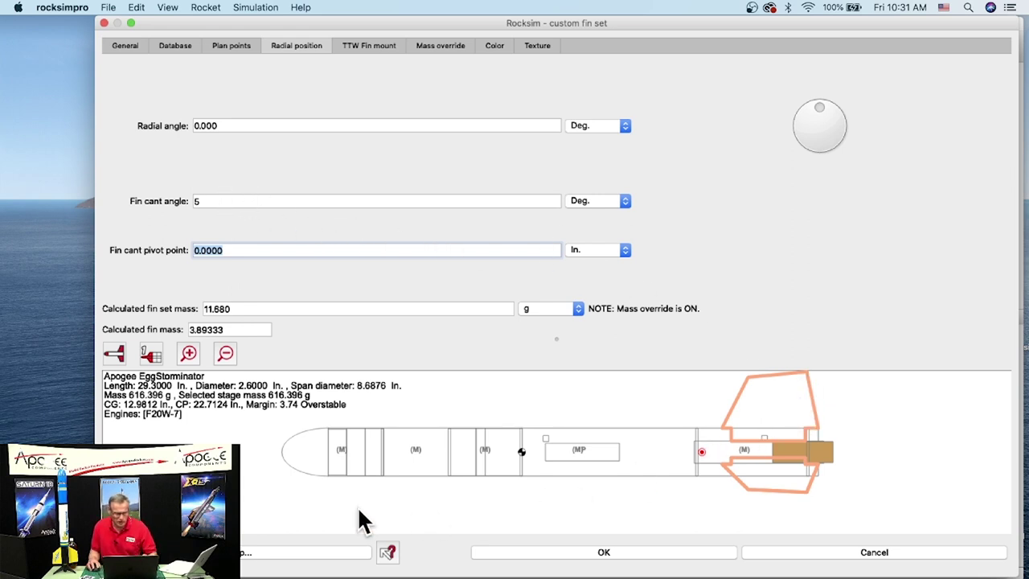
# Display the rocket in 3D, inspect the canted fins from an angle at the tail, and accept the fin set changes.
pyautogui.click(102, 353)
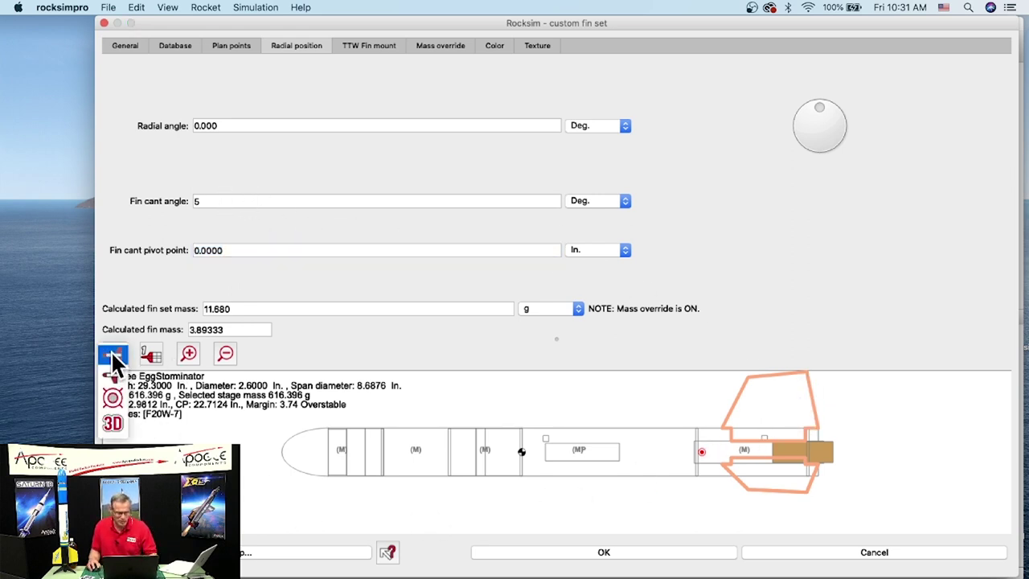
pyautogui.click(112, 426)
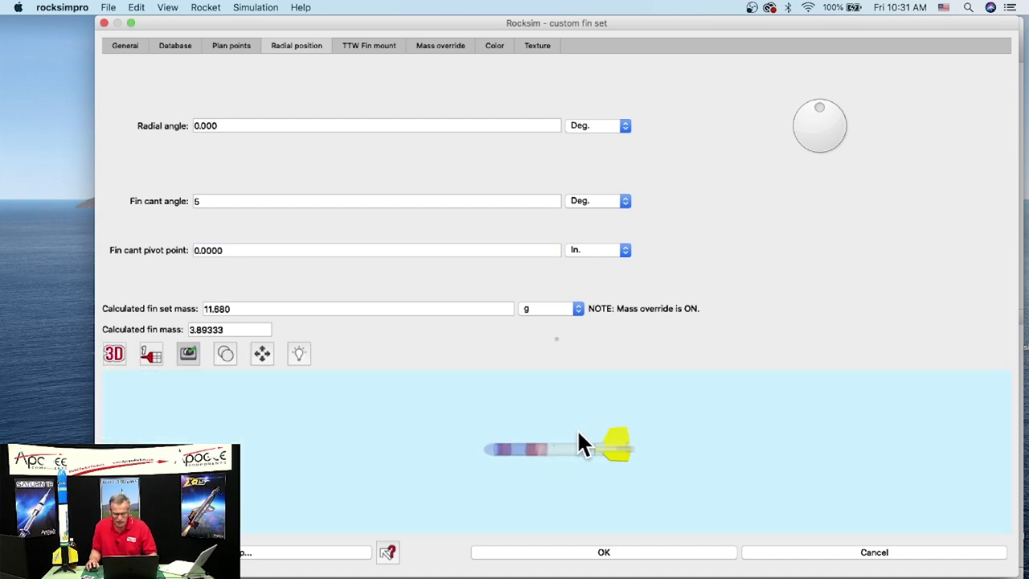
pyautogui.scroll(5, 636, 459)
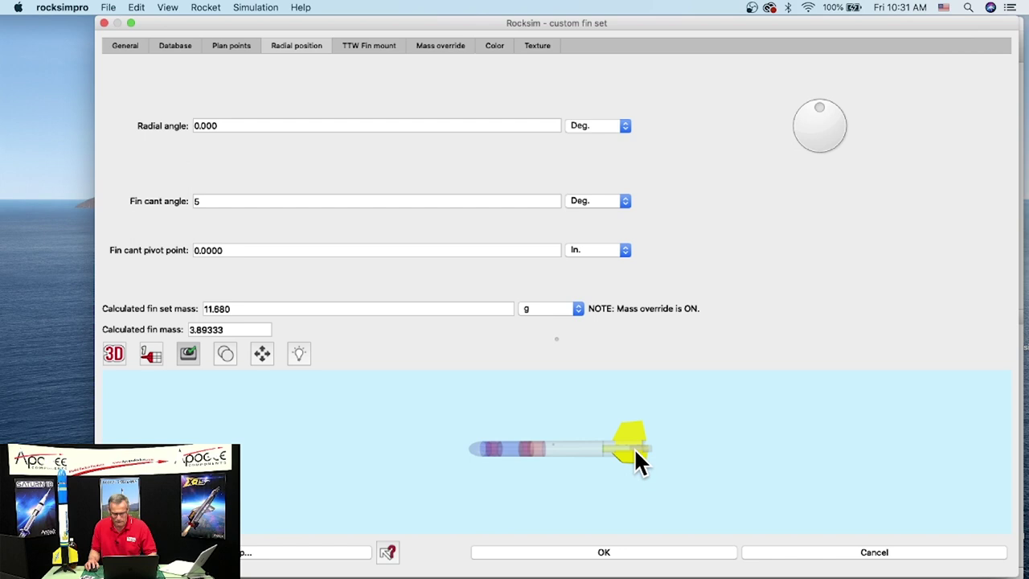
pyautogui.moveTo(701, 463); pyautogui.dragTo(586, 424)
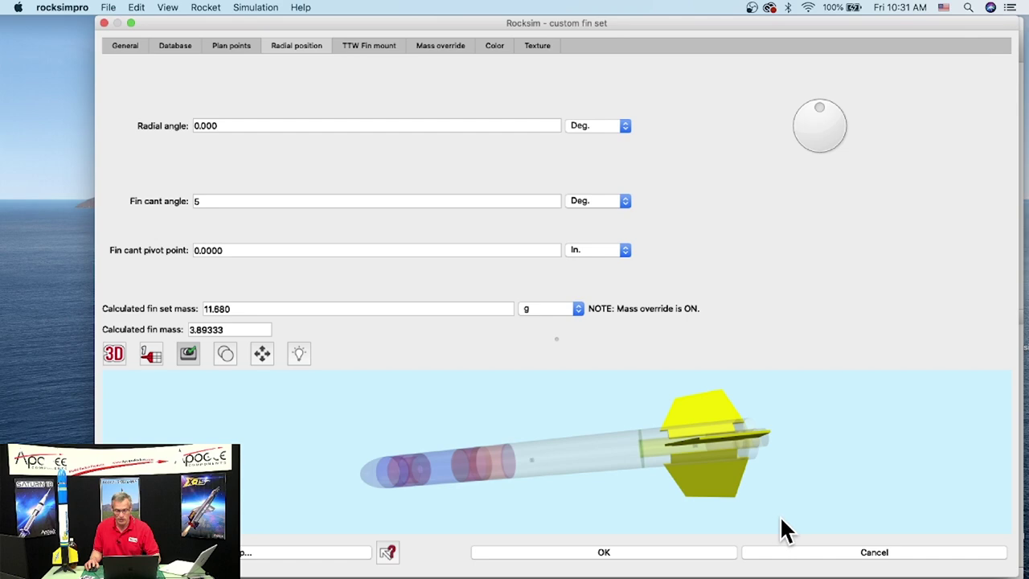
pyautogui.click(678, 555)
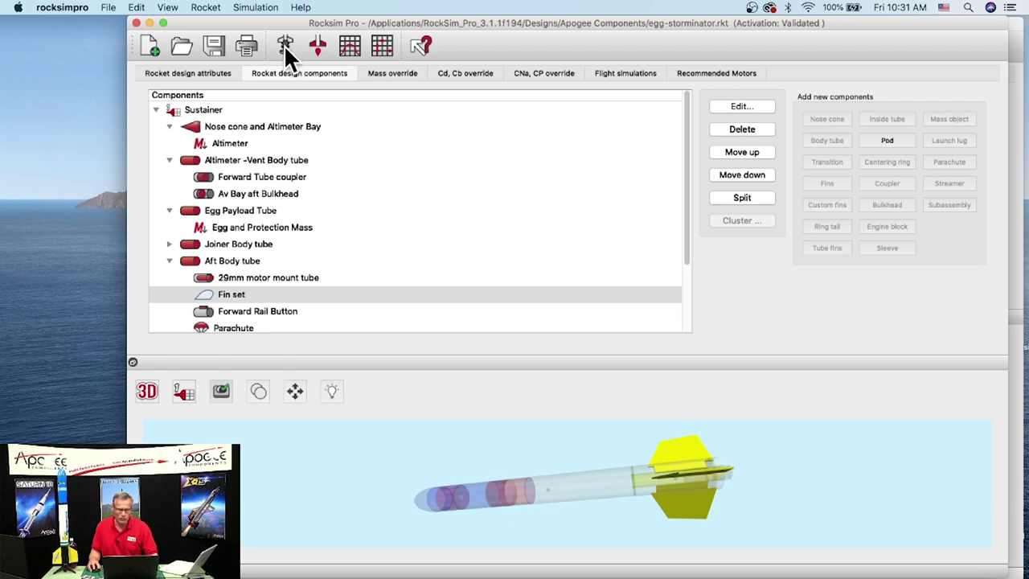
# Check the engine selection and starting state of a new simulation for the canted-fin rocket, and open its flight profile.
pyautogui.click(283, 44)
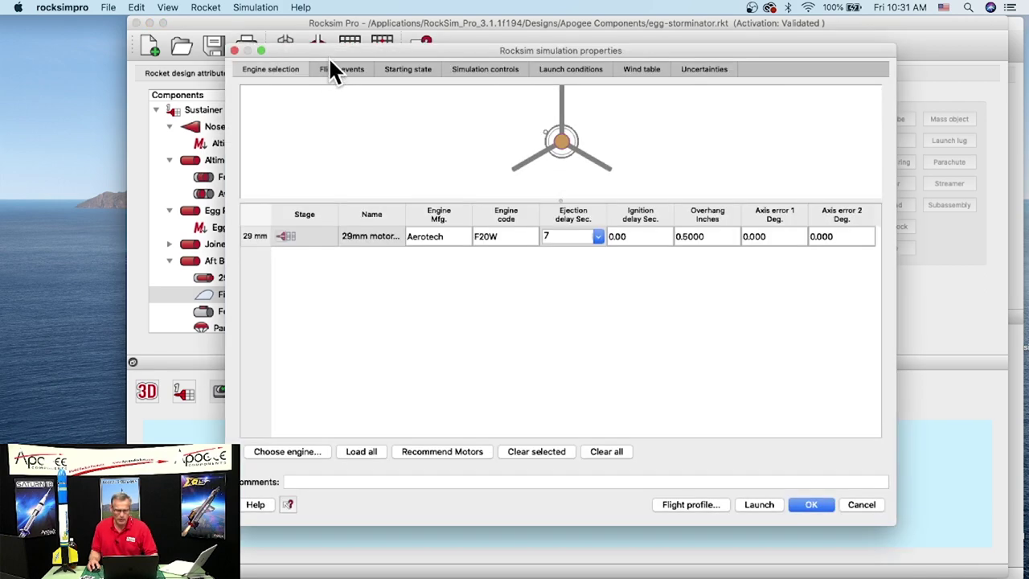
pyautogui.moveTo(319, 48); pyautogui.dragTo(307, 37)
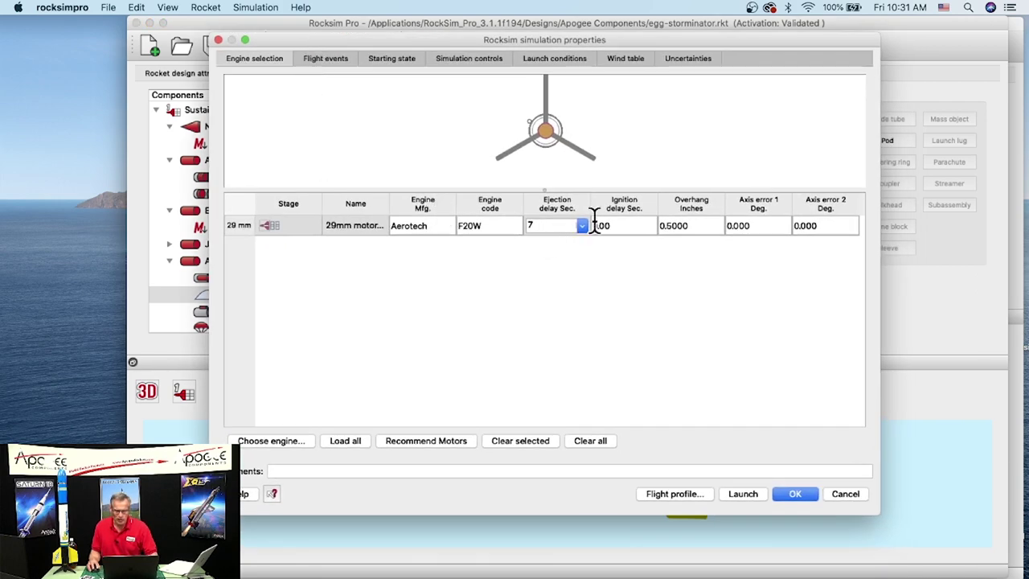
pyautogui.click(376, 59)
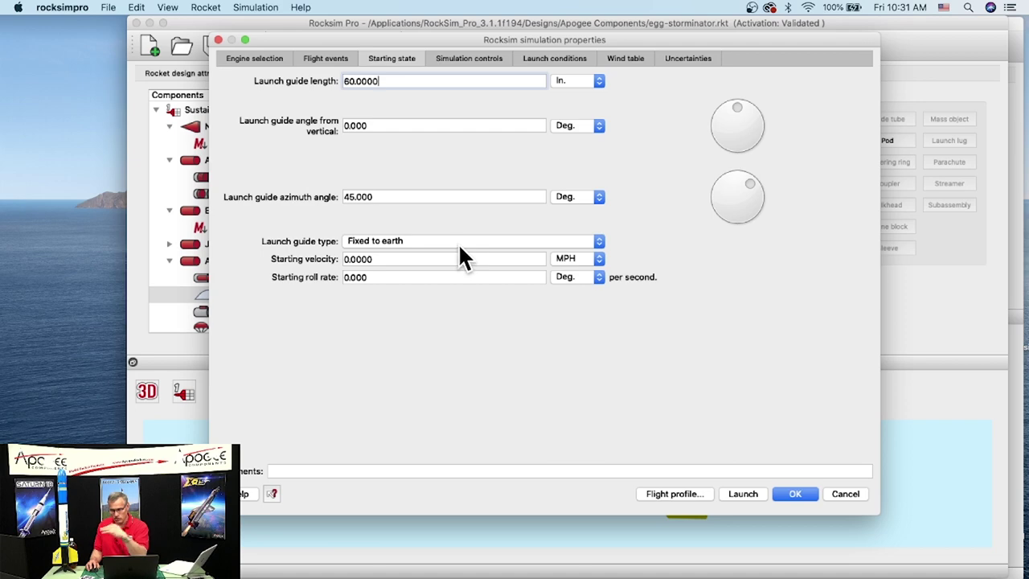
pyautogui.click(686, 493)
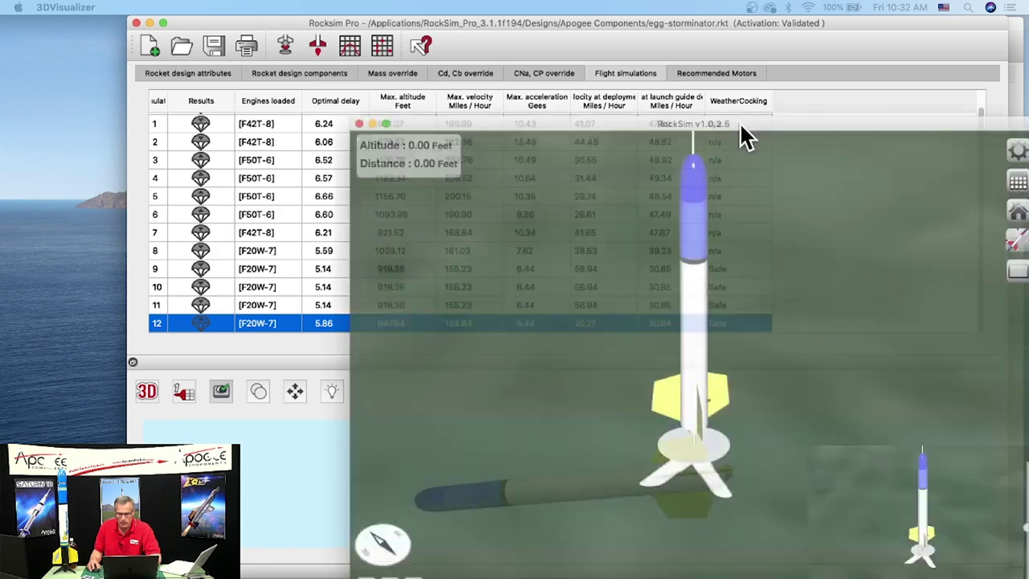
# Reposition and enlarge the new flight animation window, and switch its camera to the arcing-trajectory view.
pyautogui.moveTo(740, 132); pyautogui.dragTo(577, 43)
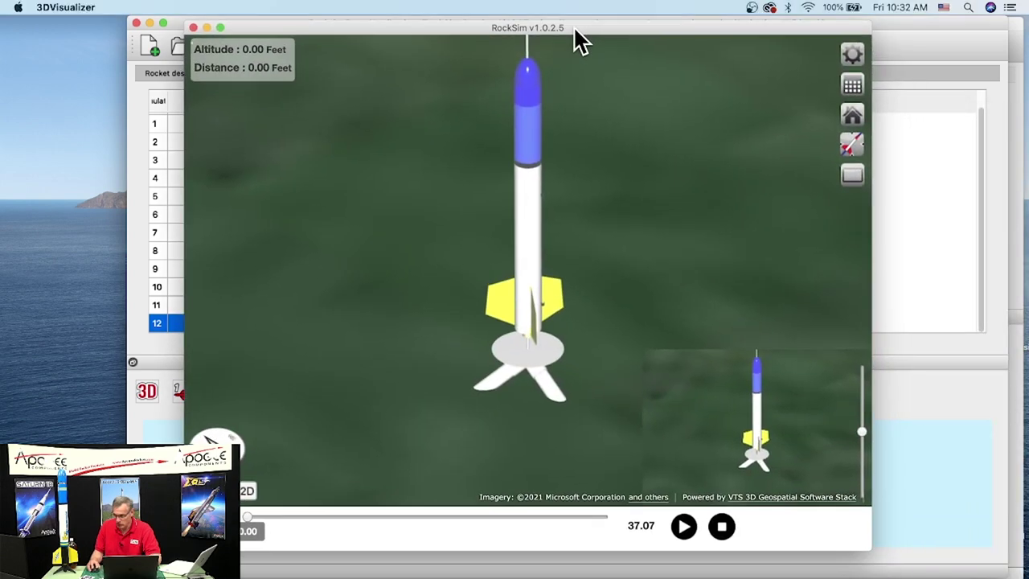
pyautogui.moveTo(566, 41); pyautogui.dragTo(648, 48)
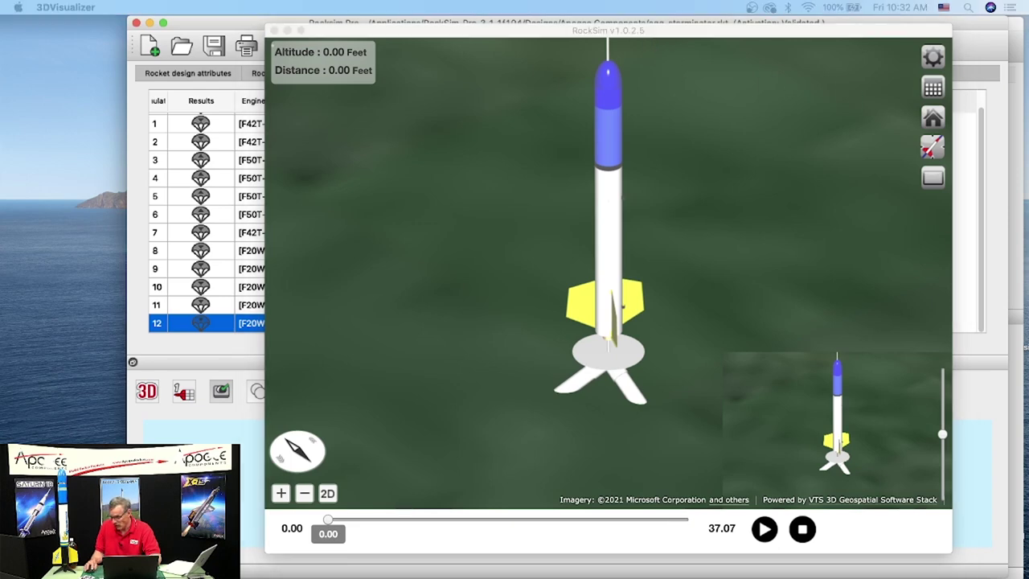
pyautogui.moveTo(953, 563); pyautogui.dragTo(1007, 568)
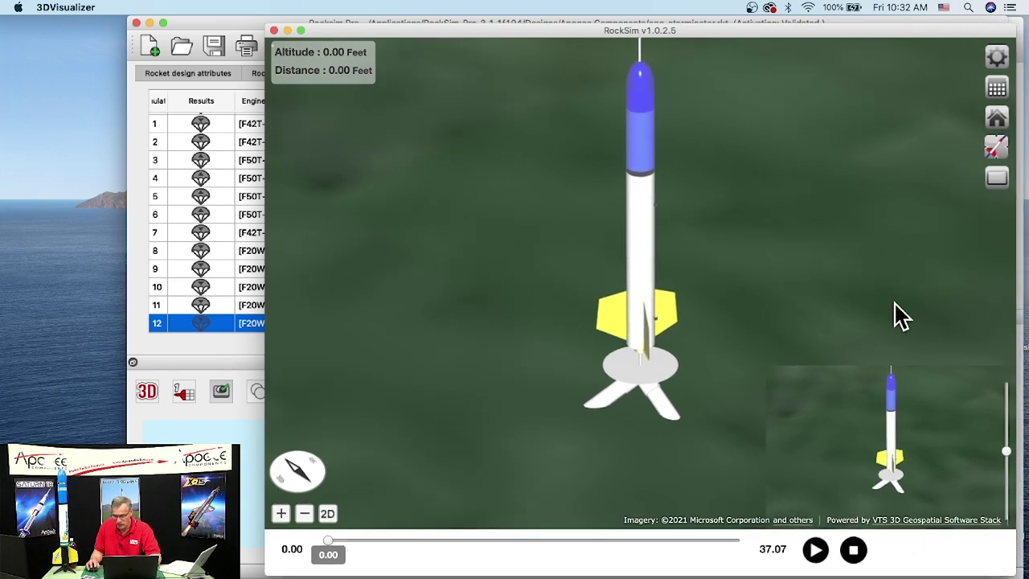
pyautogui.click(1000, 148)
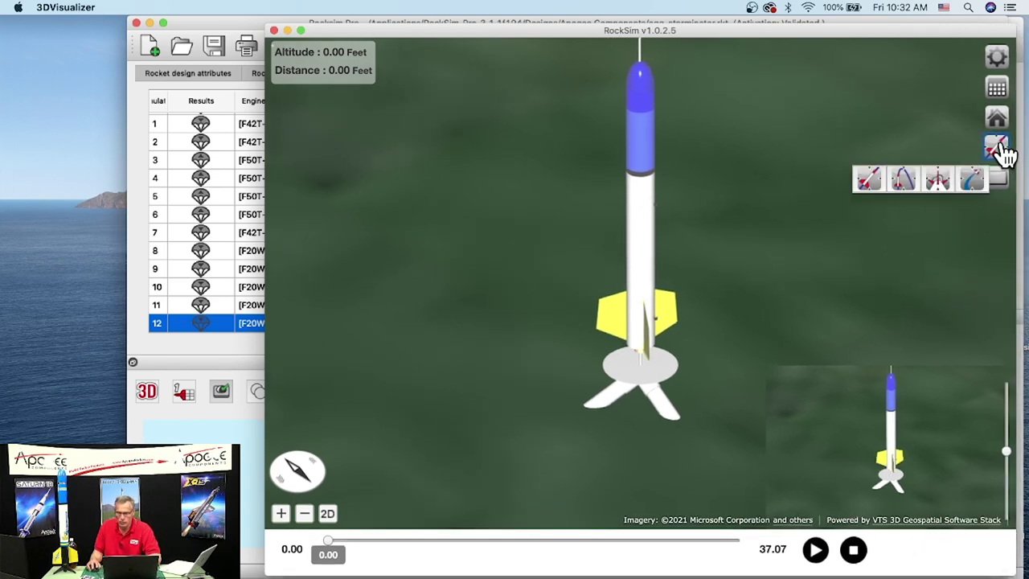
pyautogui.click(902, 181)
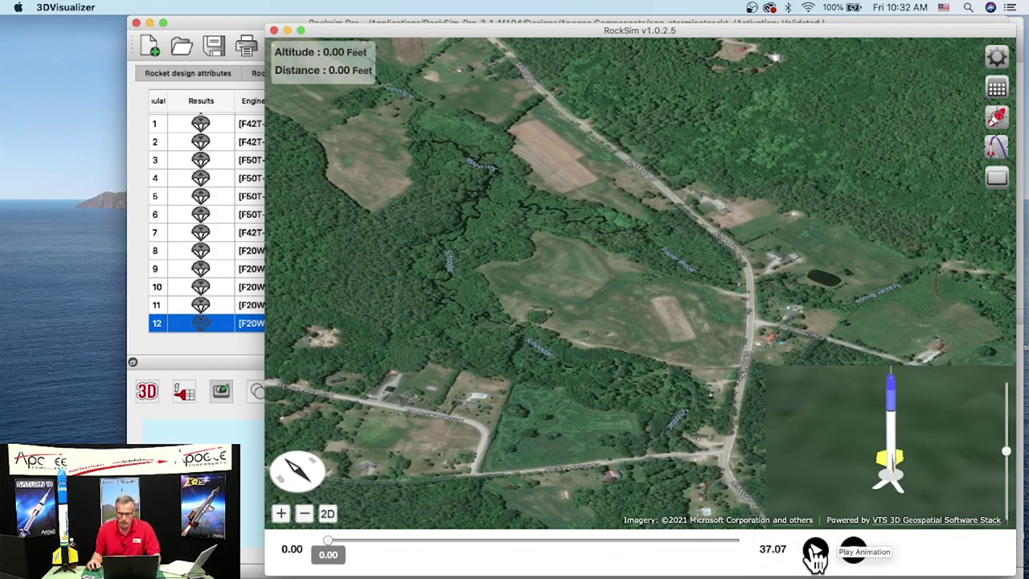
# Turn the trajectory view to face north and frame the launch field at an oblique angle from closer up.
pyautogui.moveTo(302, 480); pyautogui.dragTo(326, 484)
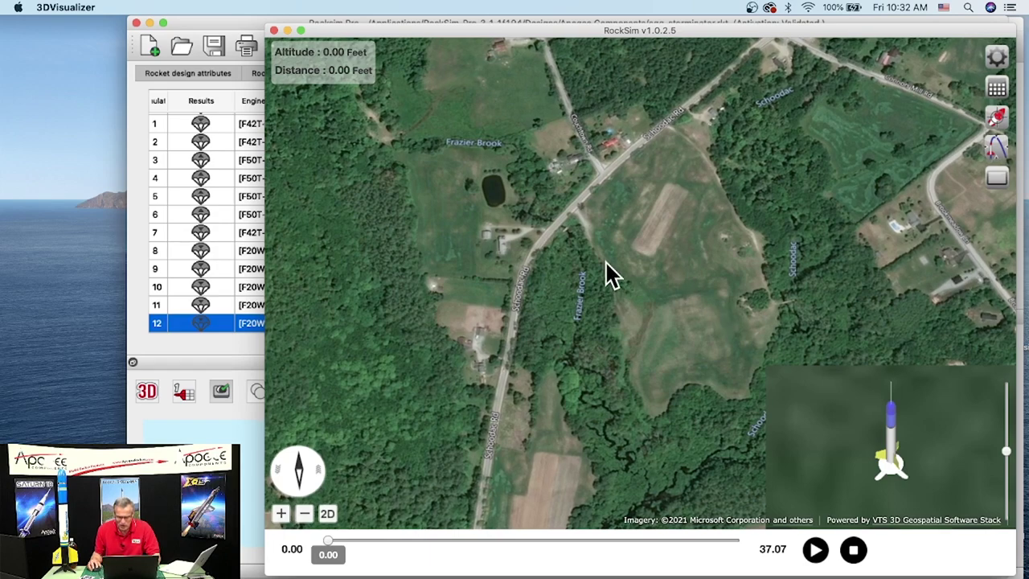
pyautogui.scroll(5, 620, 289)
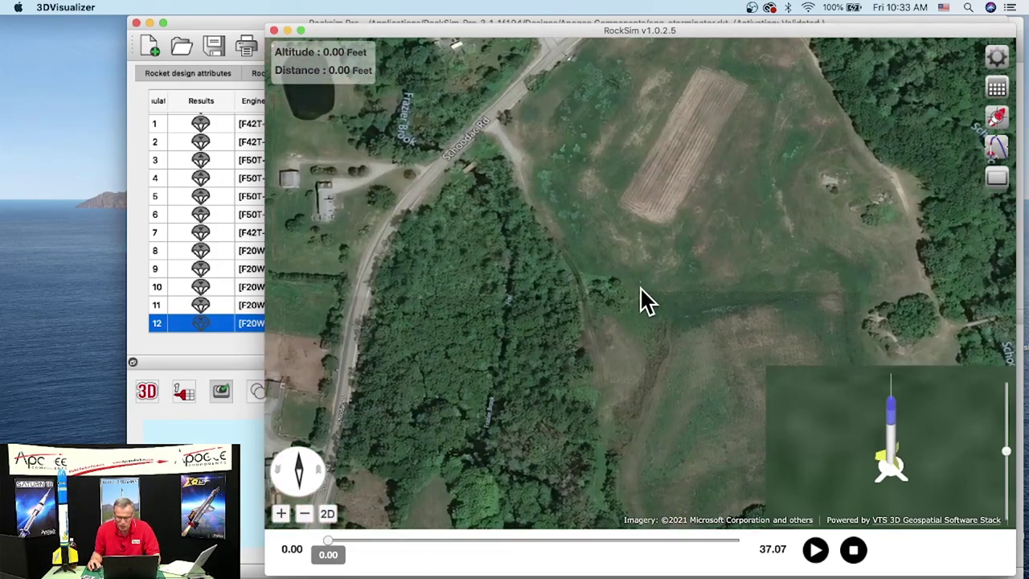
pyautogui.scroll(-3, 641, 289)
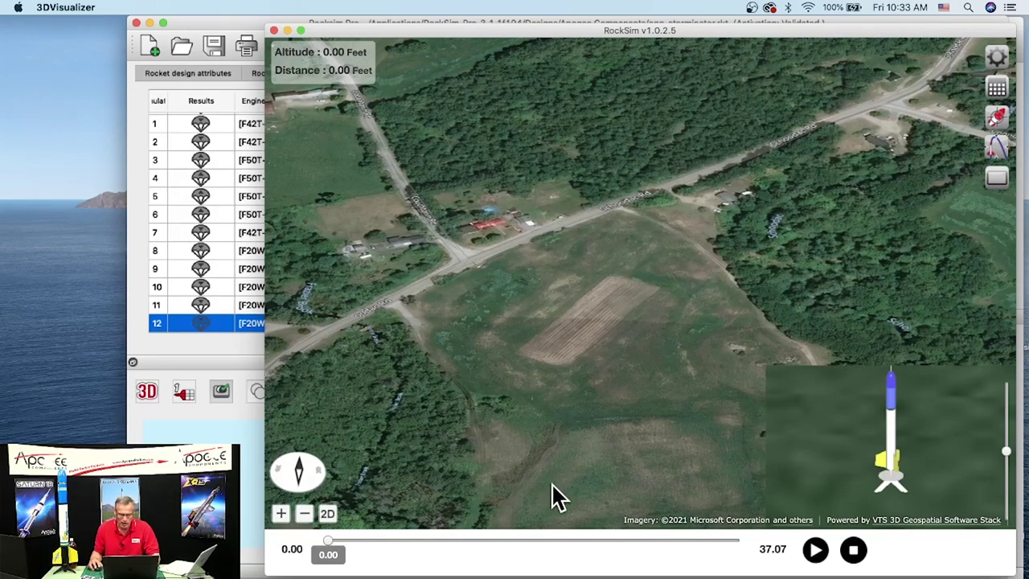
# Play the canted-fin flight, bring it to 9.00 seconds near apogee, and check its altitude against the simulation results table.
pyautogui.click(815, 550)
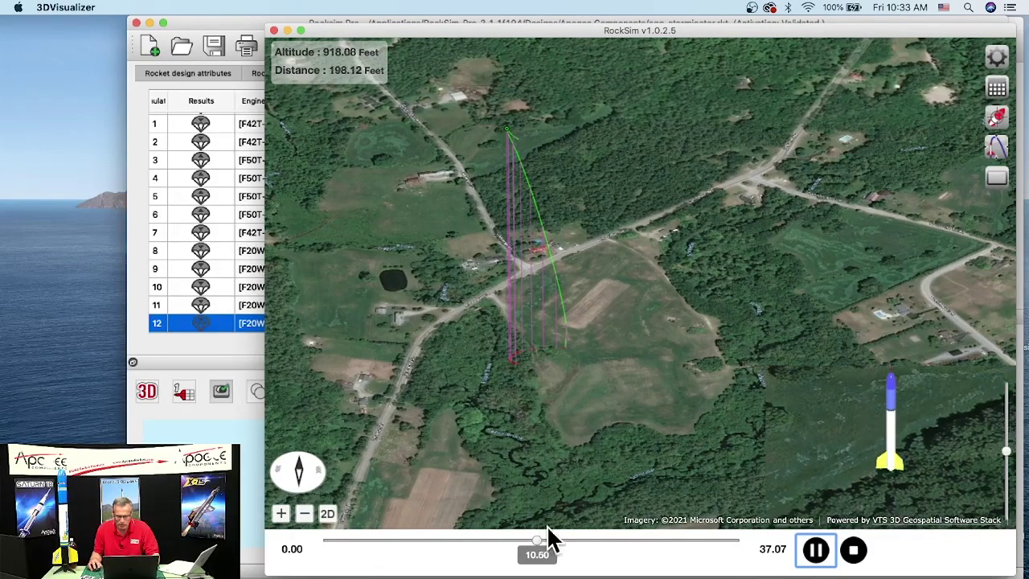
pyautogui.click(842, 562)
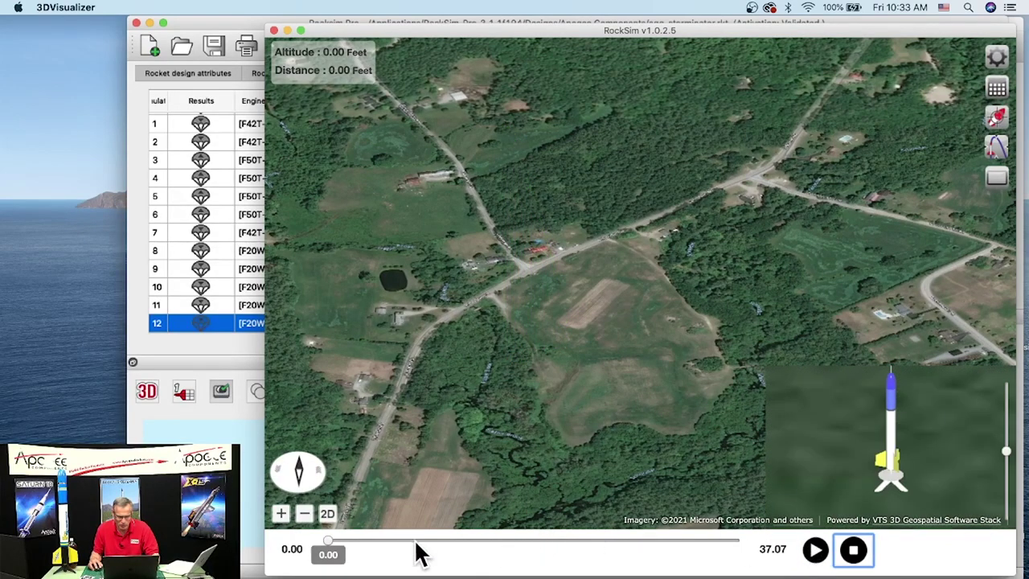
pyautogui.moveTo(332, 546); pyautogui.dragTo(511, 519)
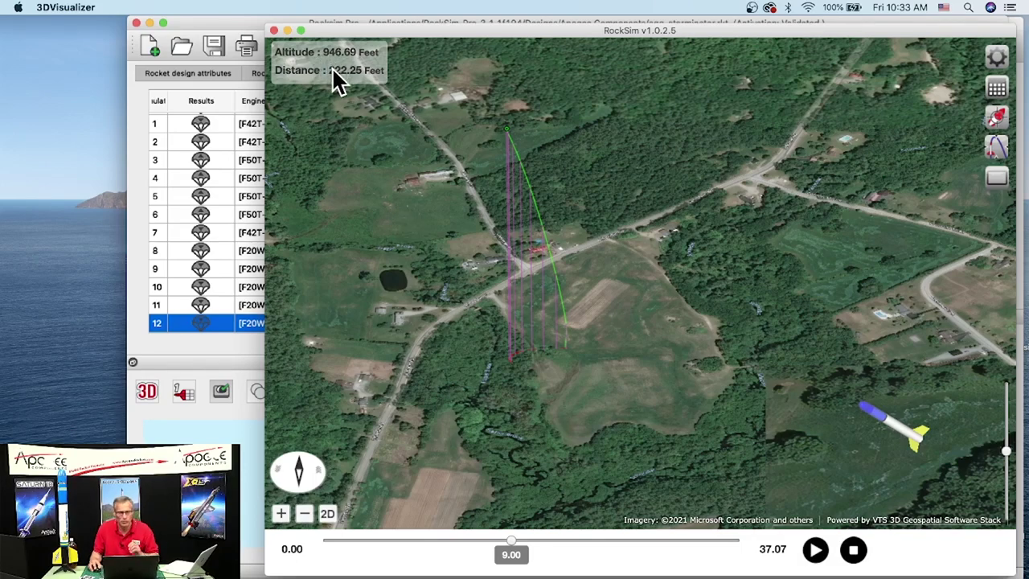
pyautogui.moveTo(342, 26); pyautogui.dragTo(519, 30)
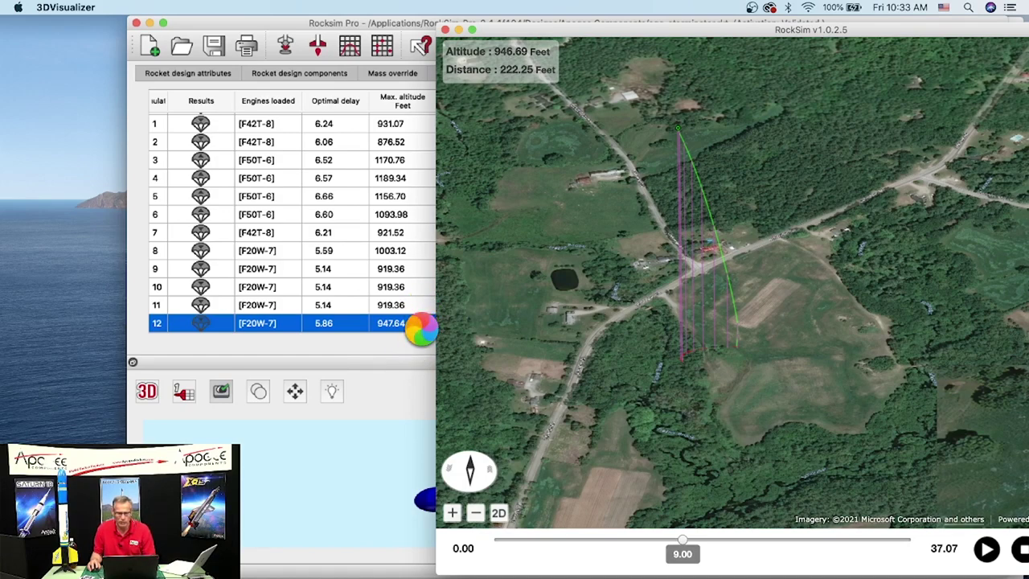
pyautogui.moveTo(562, 32); pyautogui.dragTo(375, 37)
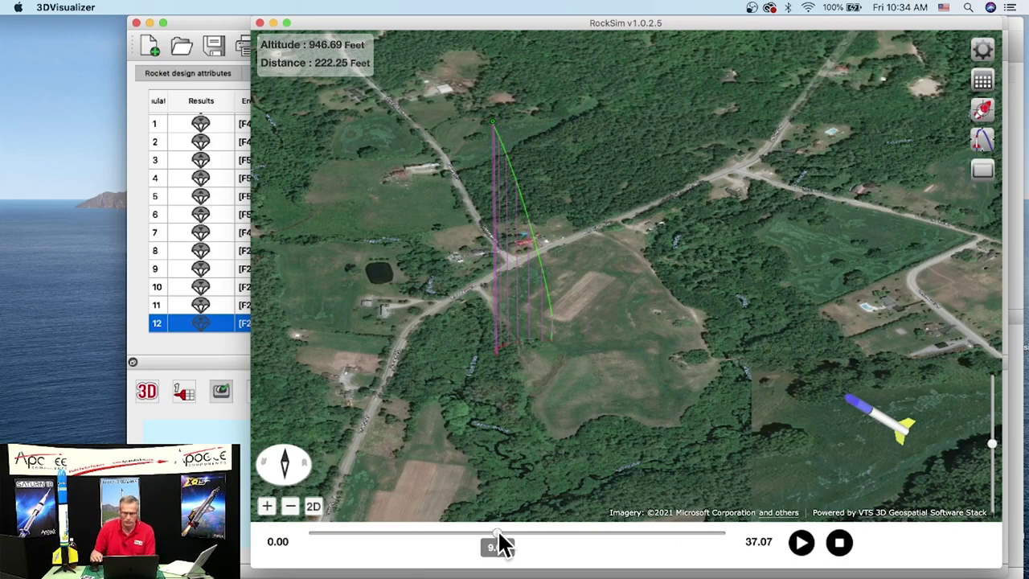
# Return the flight to 0.71 seconds, just after liftoff, and turn off the thrust smoke display in the flight profile preferences.
pyautogui.moveTo(499, 544); pyautogui.dragTo(347, 527)
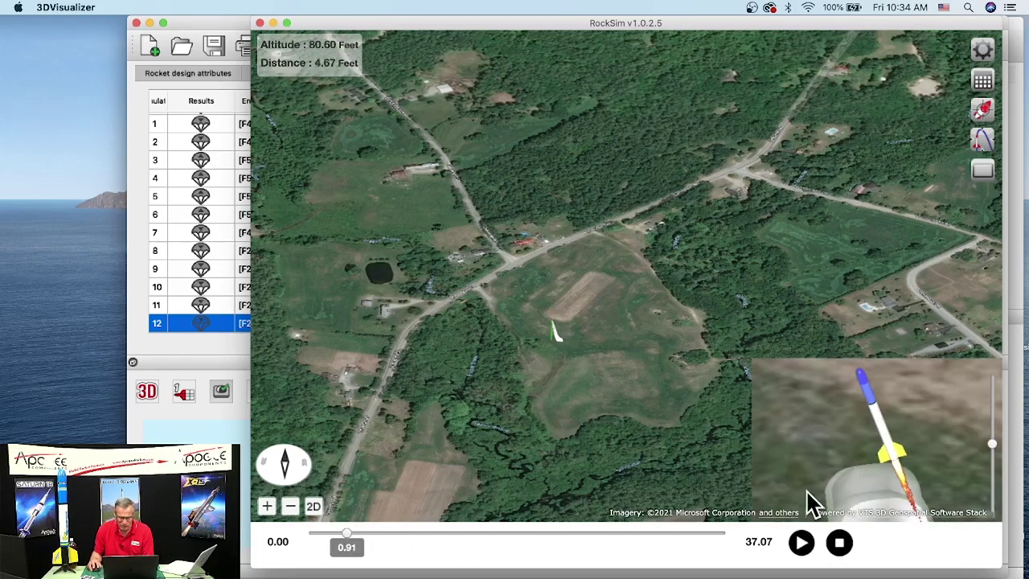
pyautogui.moveTo(356, 533); pyautogui.dragTo(341, 513)
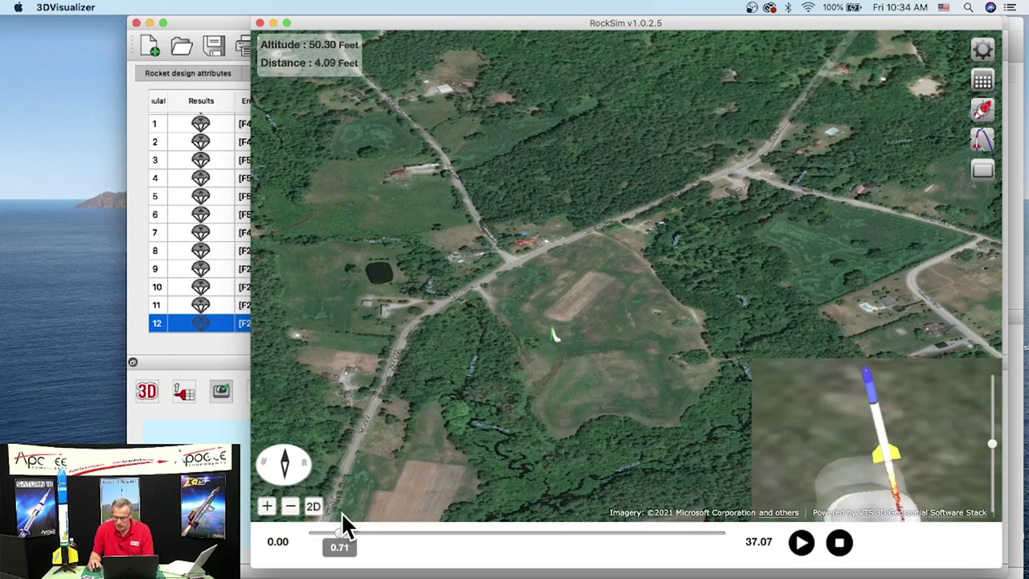
pyautogui.click(982, 51)
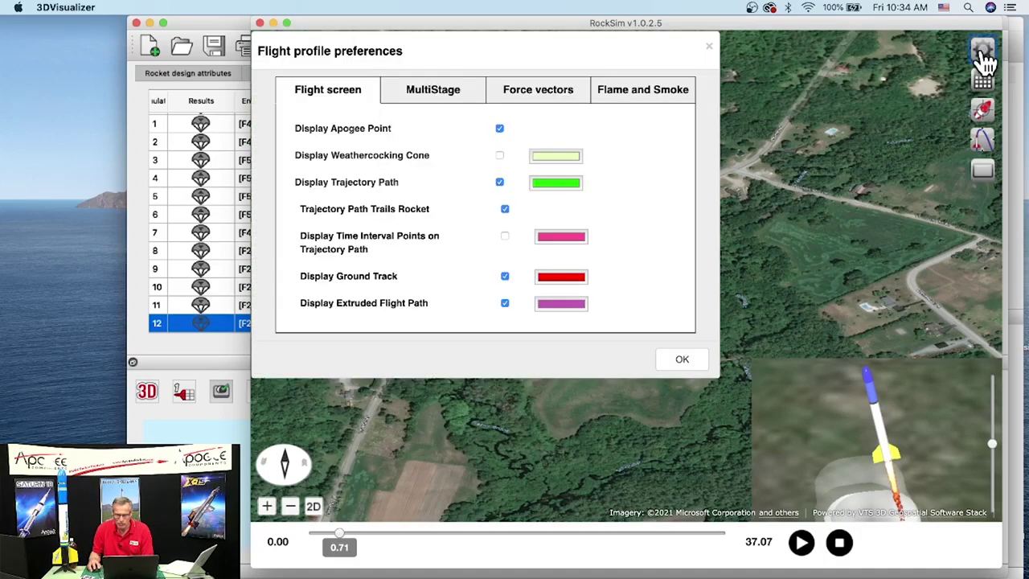
pyautogui.click(659, 100)
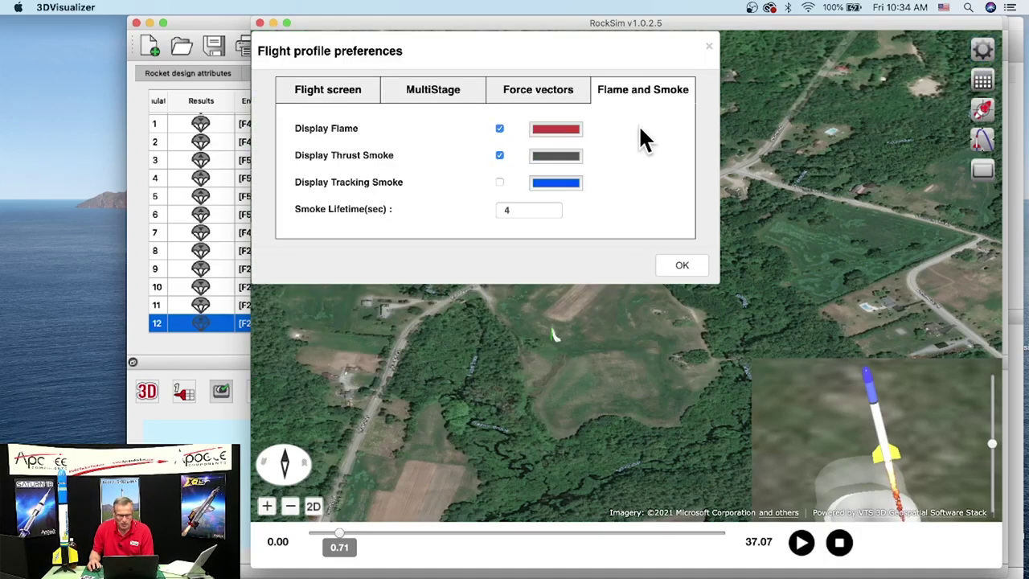
pyautogui.click(499, 153)
pyautogui.click(683, 268)
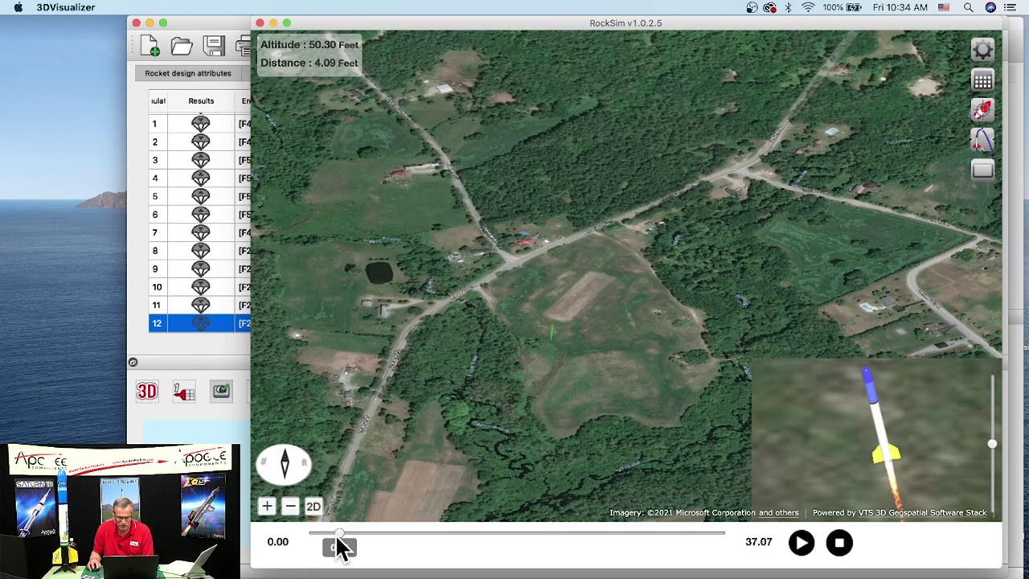
# Advance the flight to landing at 37.07 seconds, check its distance from the launch point, and close the animation window.
pyautogui.moveTo(340, 541); pyautogui.dragTo(725, 520)
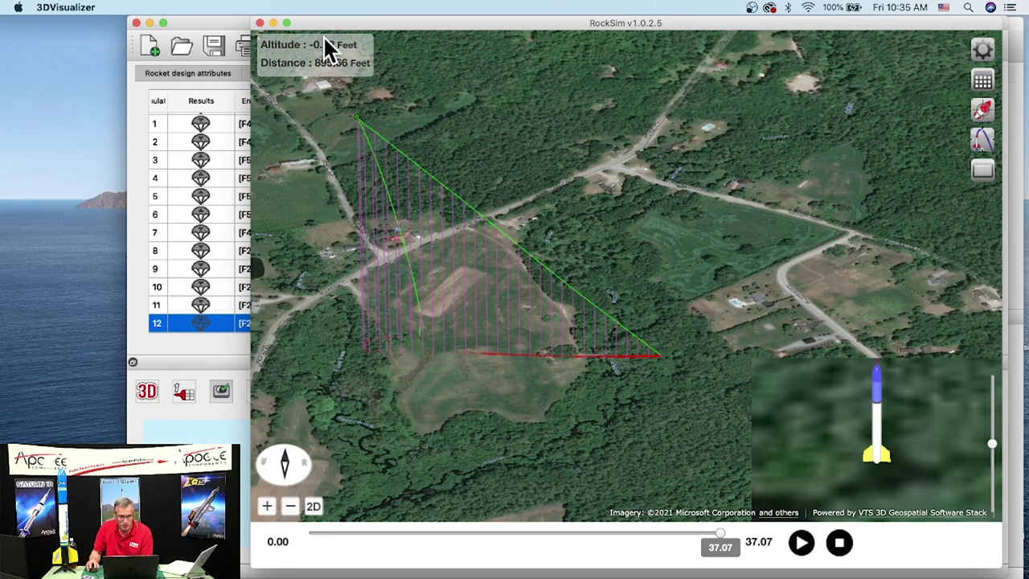
pyautogui.click(259, 22)
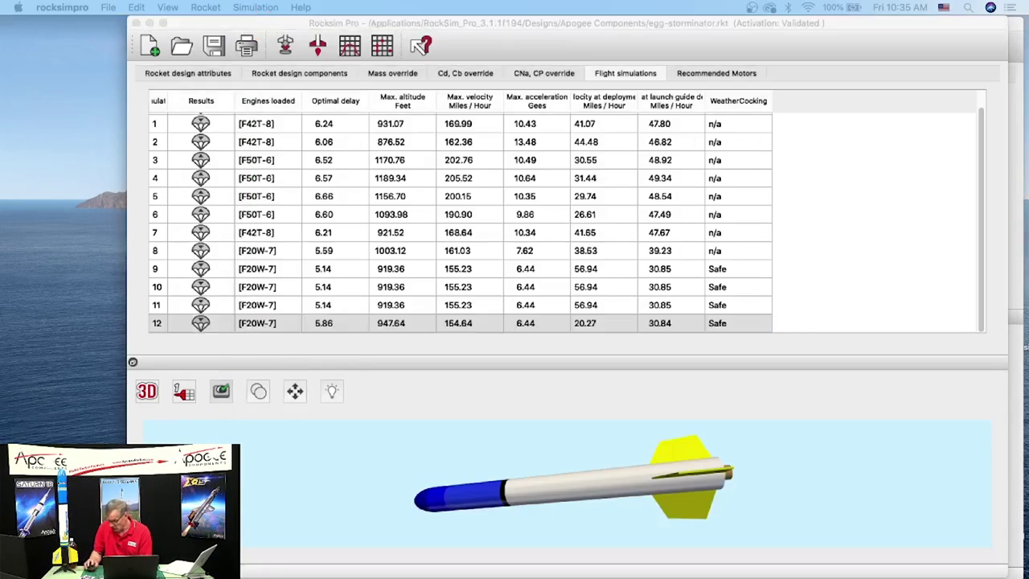
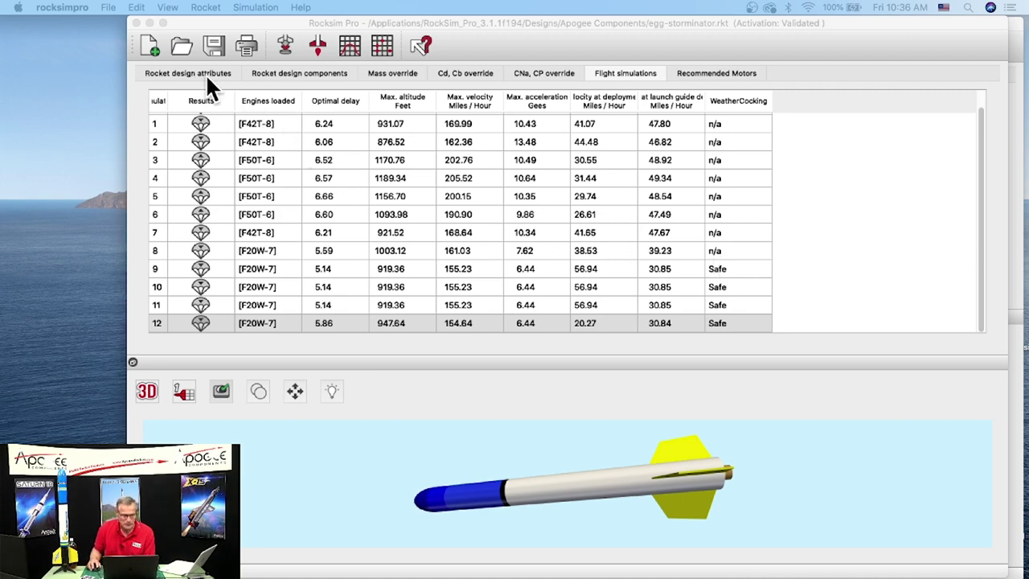
# Prepare a new simulation with a starting roll rate of 360 degrees per second and open its flight profile.
pyautogui.click(283, 44)
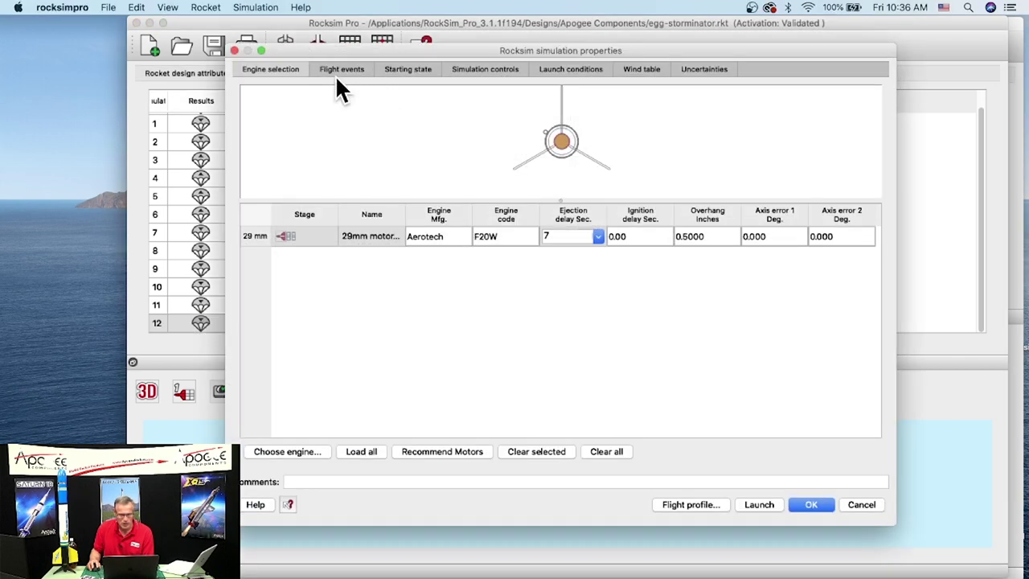
pyautogui.click(414, 68)
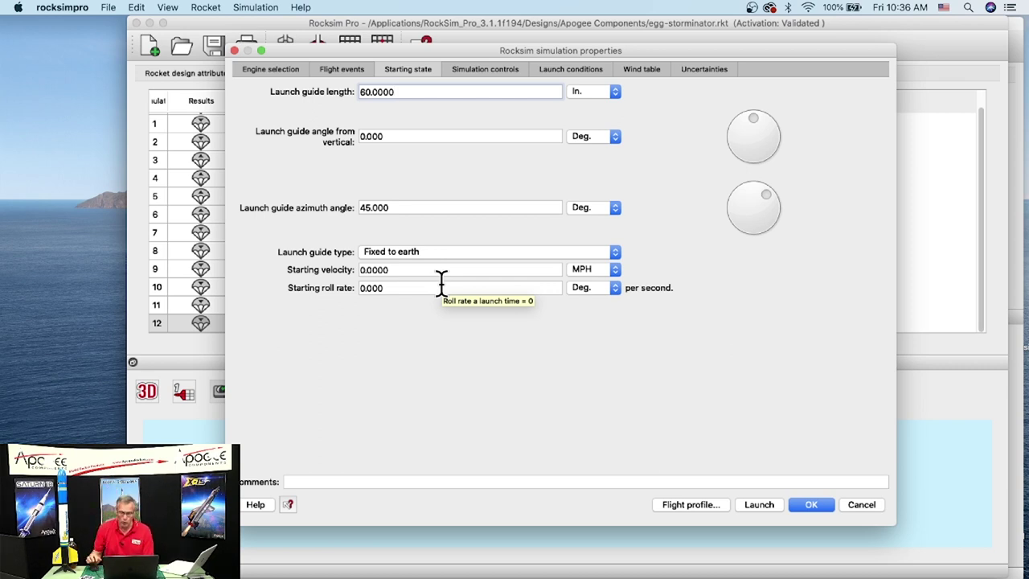
pyautogui.moveTo(386, 288); pyautogui.dragTo(363, 289)
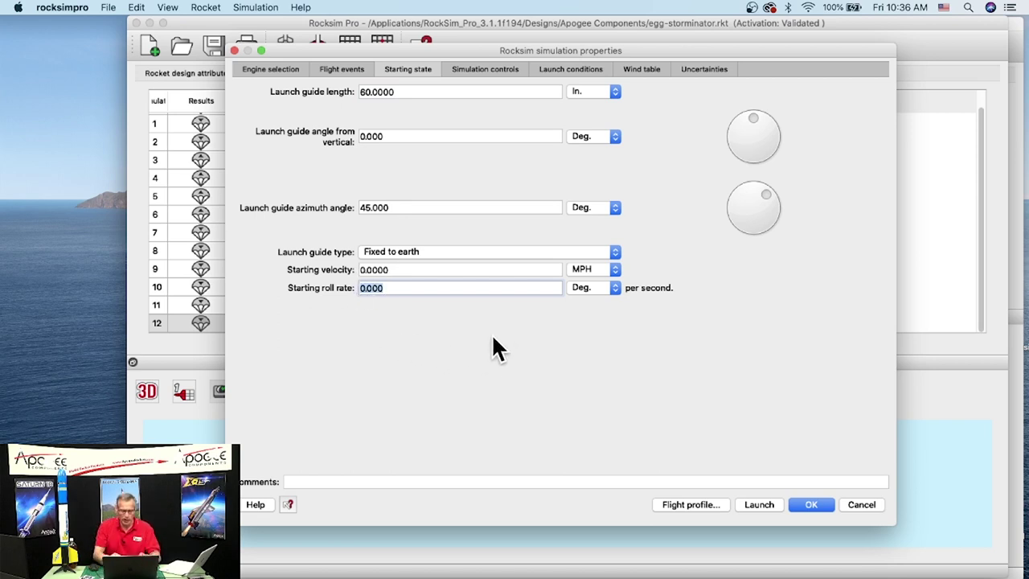
pyautogui.write('360')
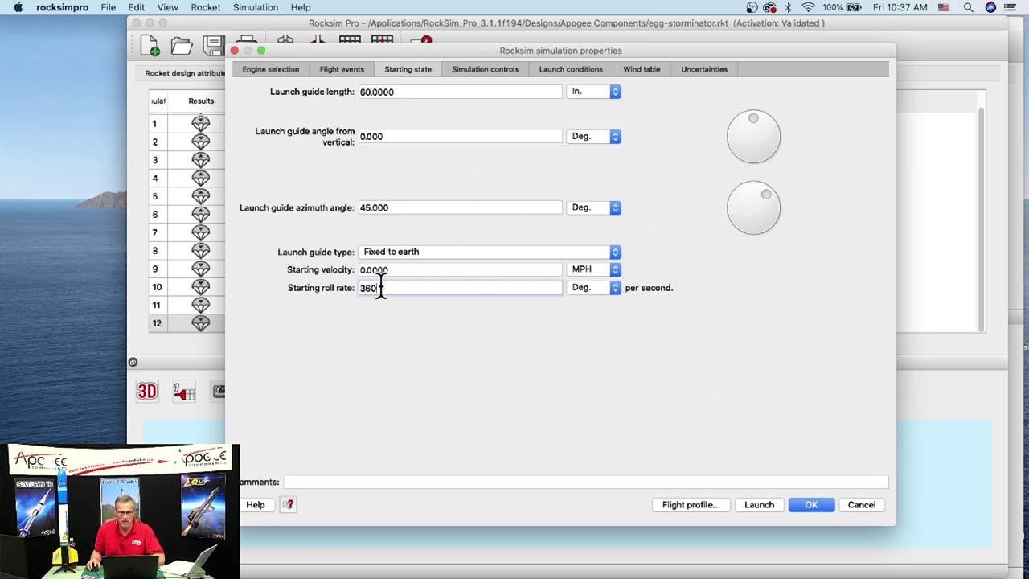
pyautogui.click(696, 504)
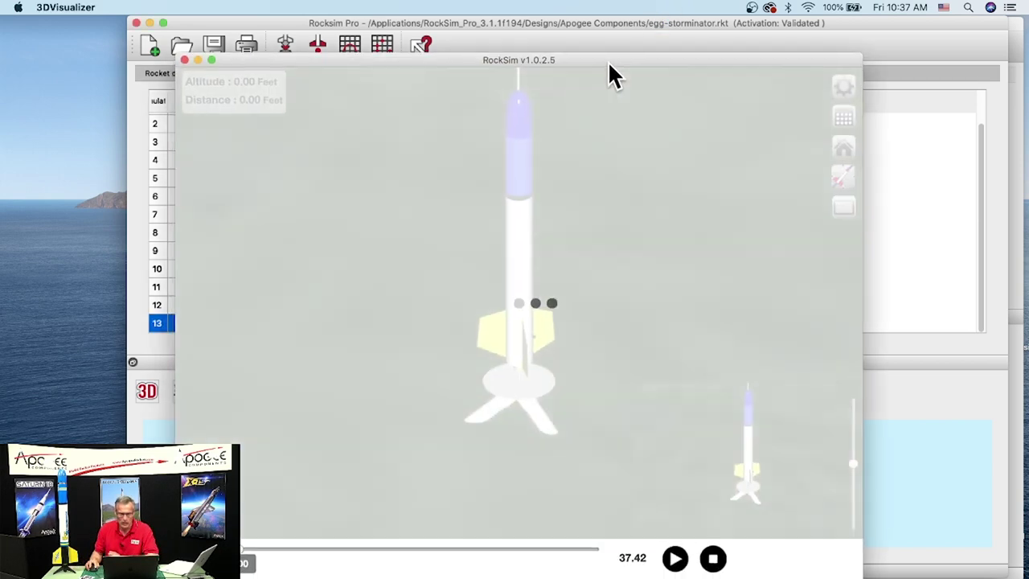
# Reposition and enlarge the rolling flight's animation window, and set its camera to the arcing-trajectory view.
pyautogui.moveTo(608, 65); pyautogui.dragTo(625, 27)
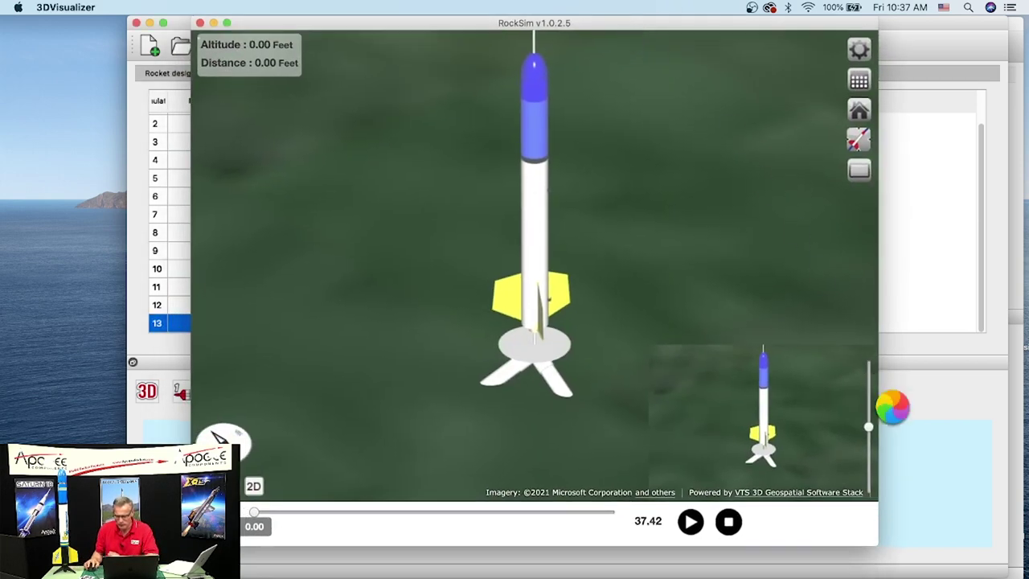
pyautogui.moveTo(876, 544); pyautogui.dragTo(1017, 561)
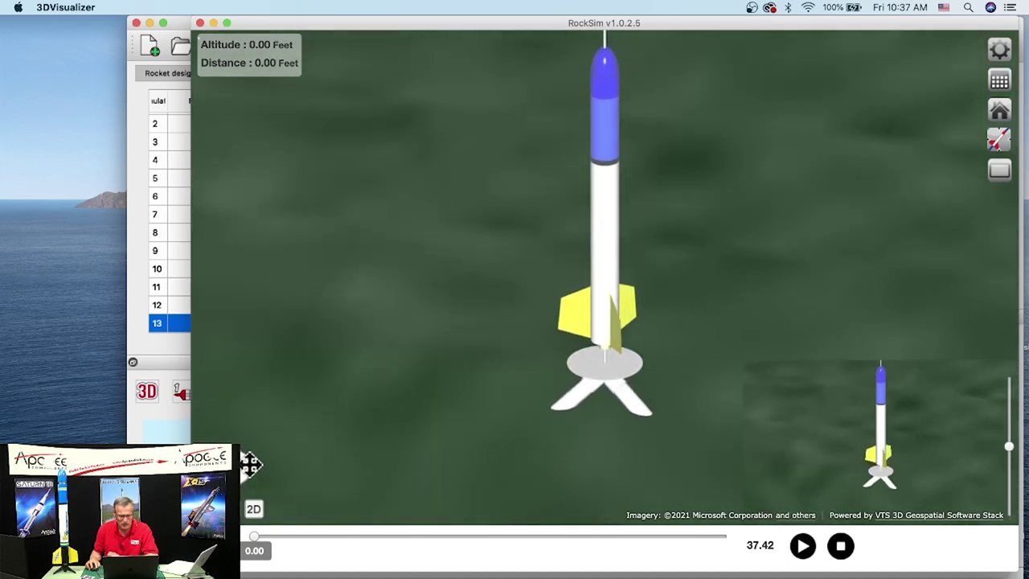
pyautogui.click(998, 143)
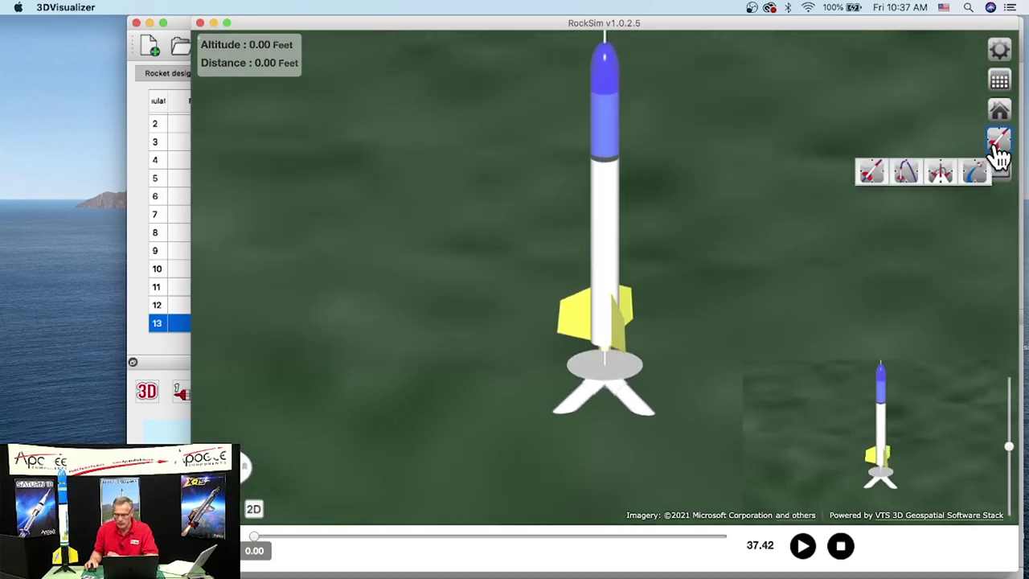
pyautogui.click(906, 174)
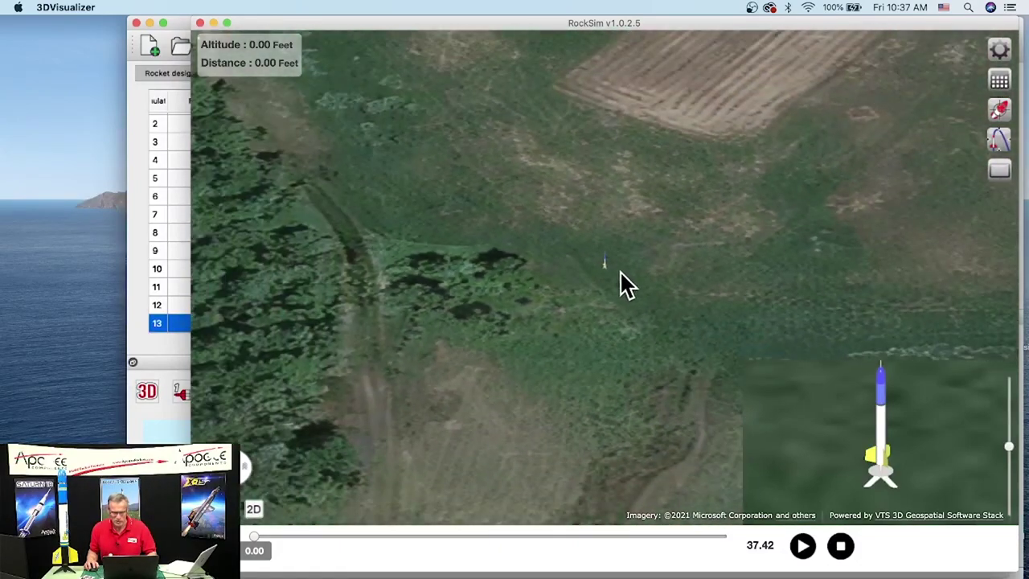
# Frame the whole launch field, play the rolling rocket's flight, and advance it to landing at 37.42 seconds.
pyautogui.scroll(-5, 623, 275)
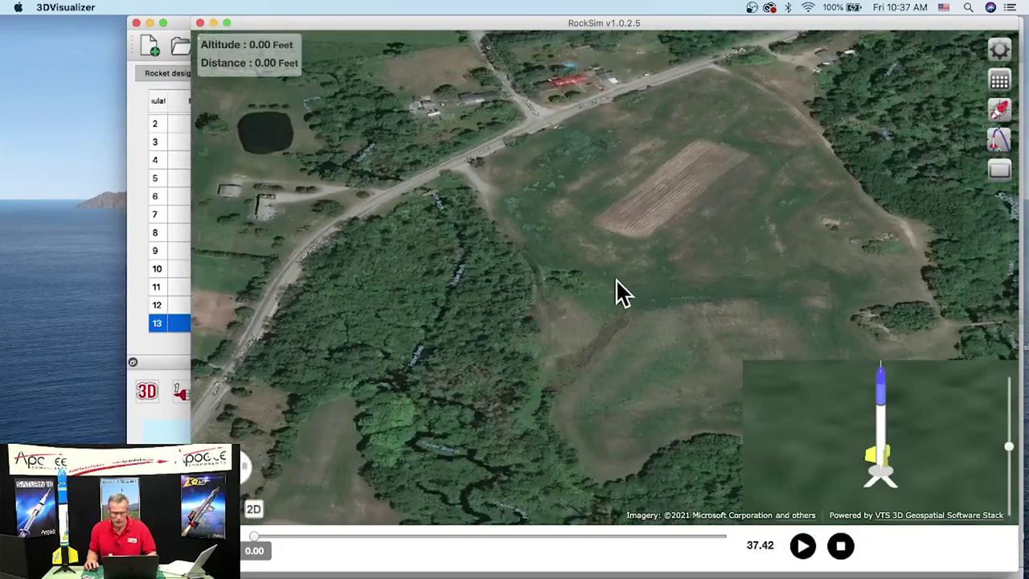
pyautogui.scroll(-3, 624, 297)
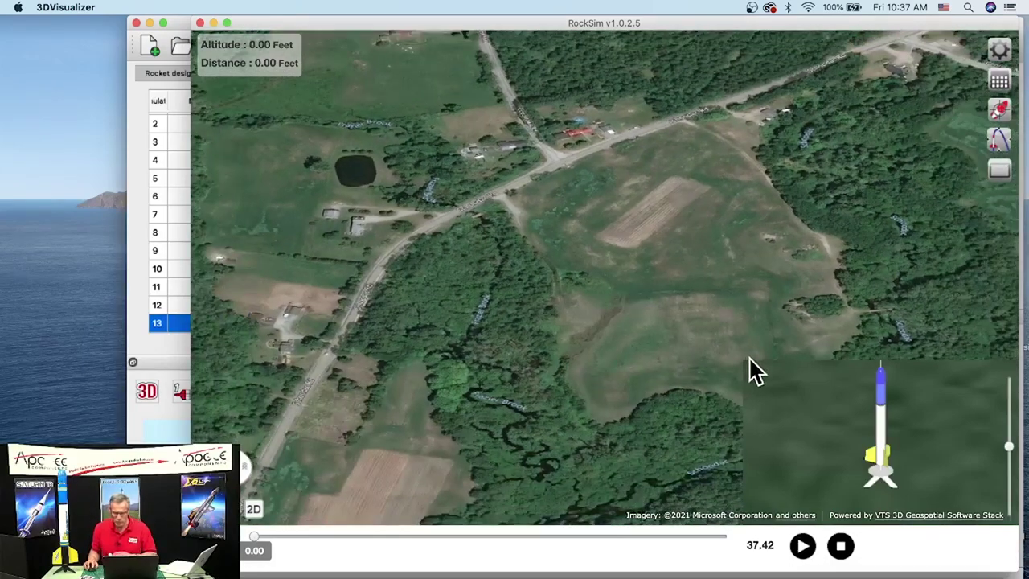
pyautogui.click(803, 546)
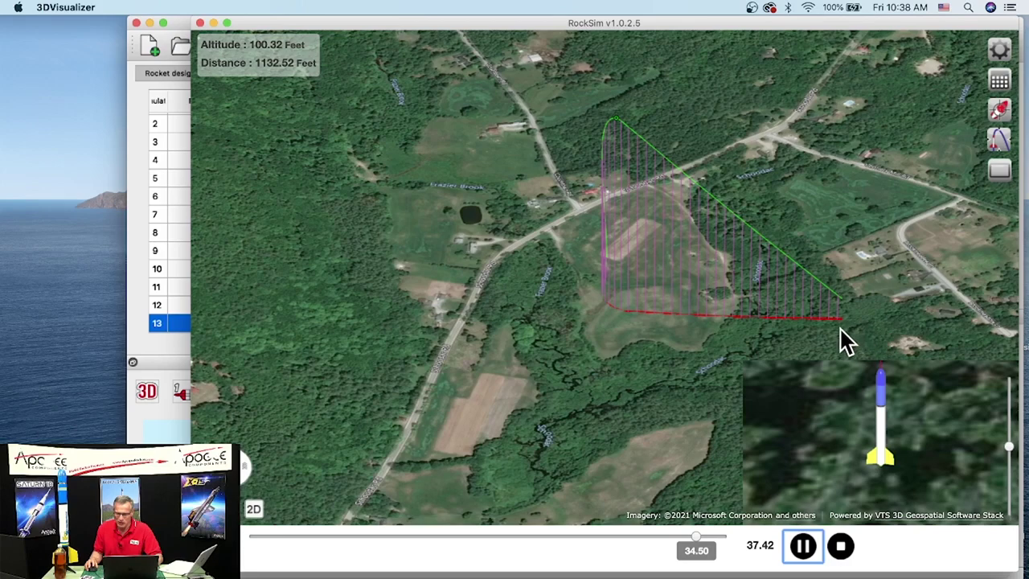
pyautogui.click(802, 547)
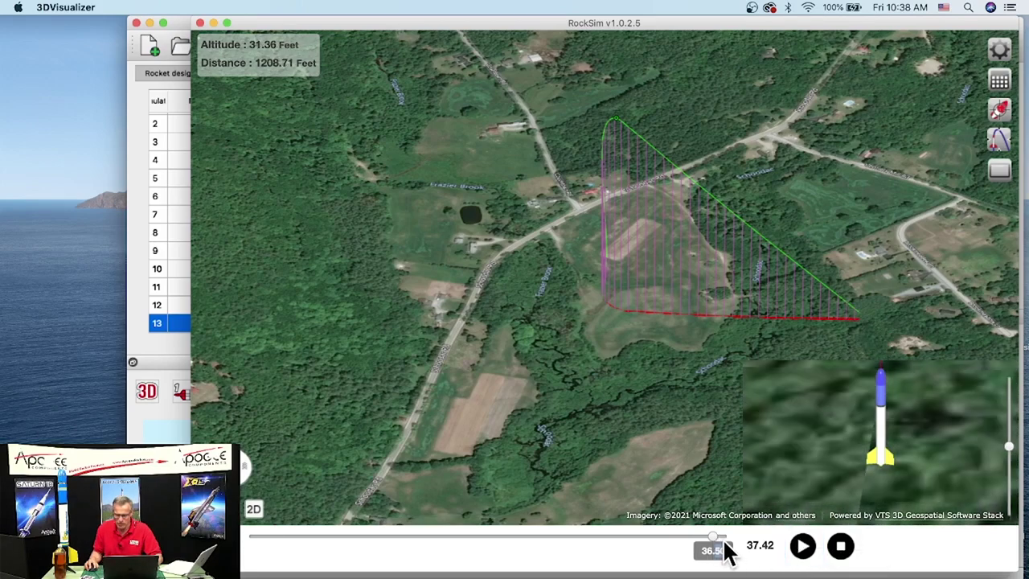
pyautogui.moveTo(718, 540); pyautogui.dragTo(731, 536)
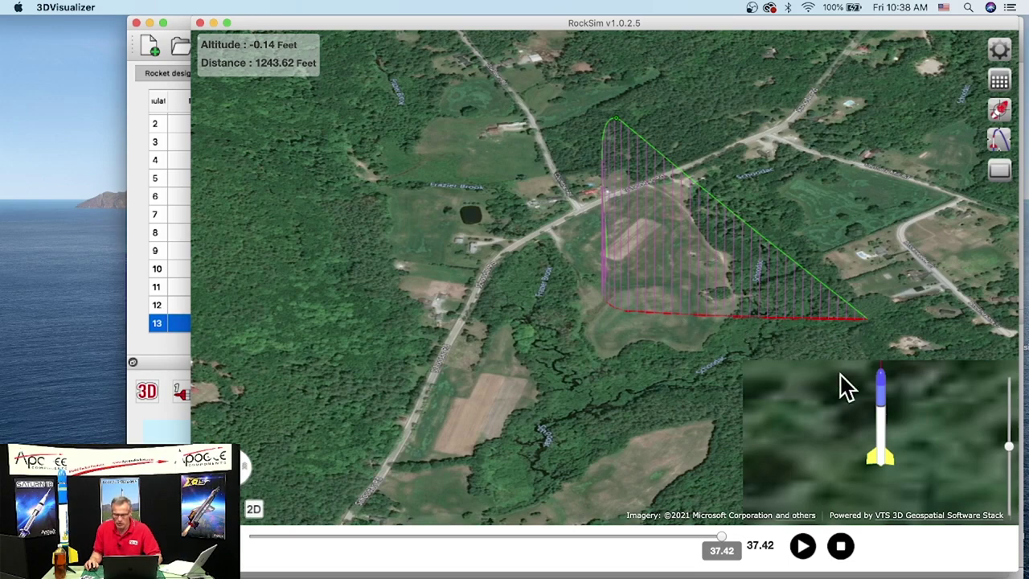
# Return the flight to 8.83 seconds near apogee and examine the curve of the trajectory from the opposite side, closer up.
pyautogui.moveTo(722, 538); pyautogui.dragTo(487, 495)
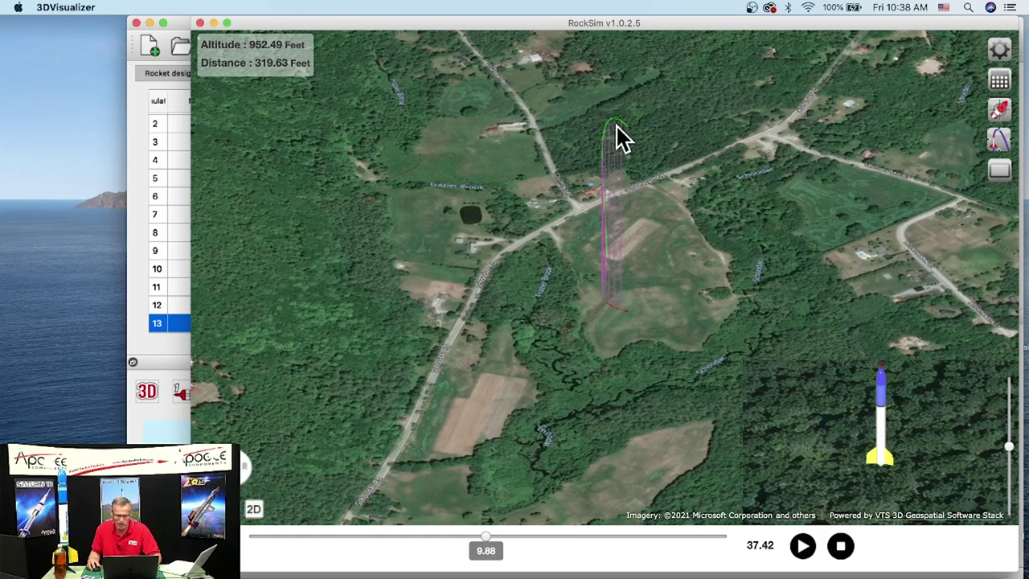
pyautogui.moveTo(492, 546); pyautogui.dragTo(466, 549)
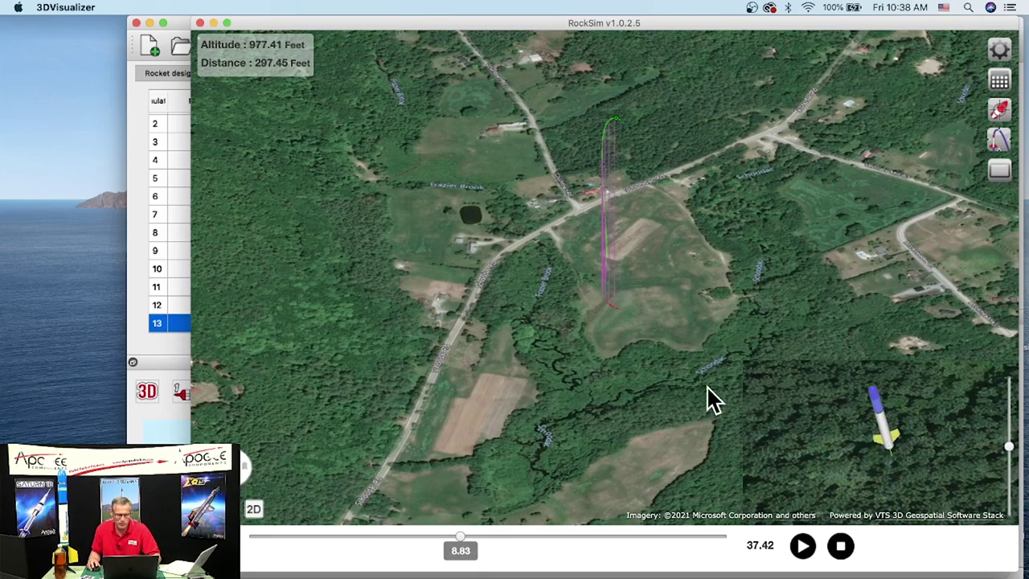
pyautogui.moveTo(730, 281); pyautogui.dragTo(678, 313)
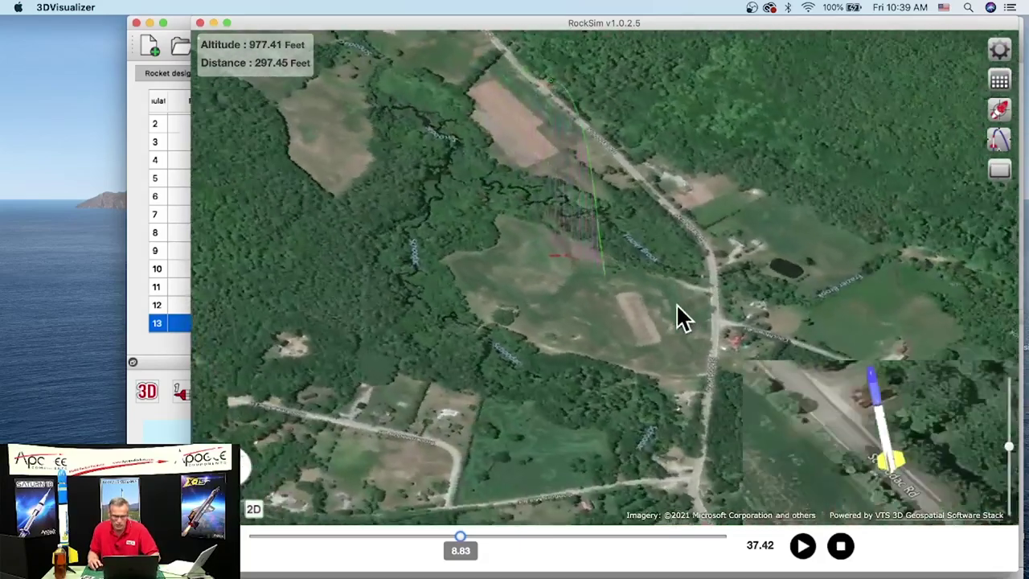
pyautogui.moveTo(577, 305); pyautogui.dragTo(585, 304)
pyautogui.scroll(5, 582, 292)
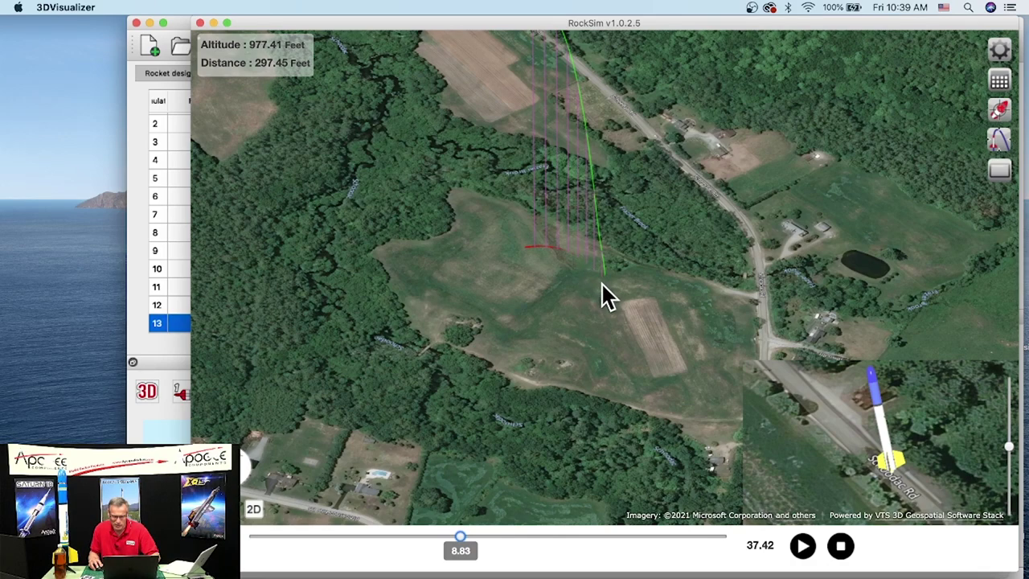
pyautogui.scroll(2, 605, 281)
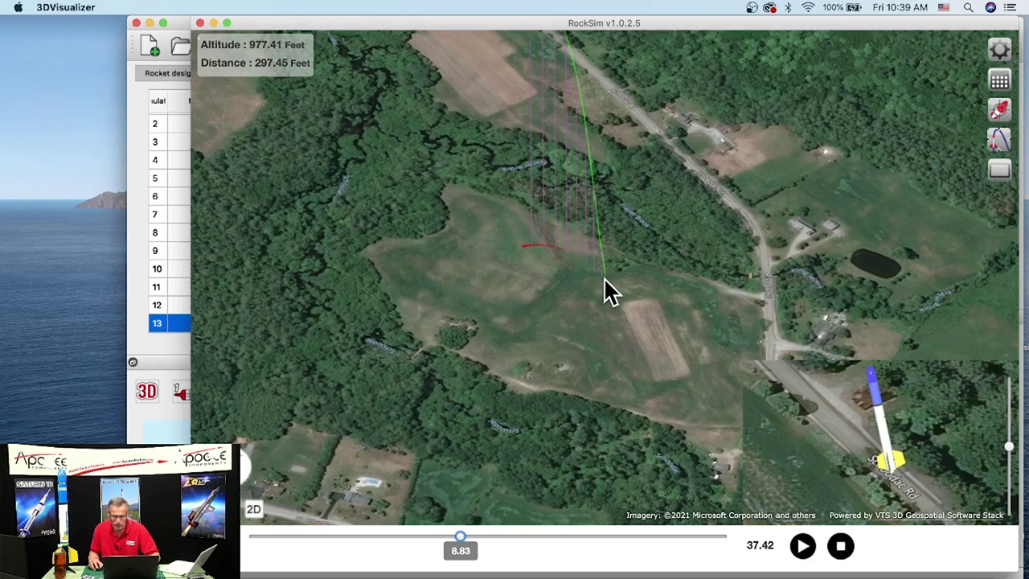
pyautogui.moveTo(602, 283); pyautogui.dragTo(602, 305)
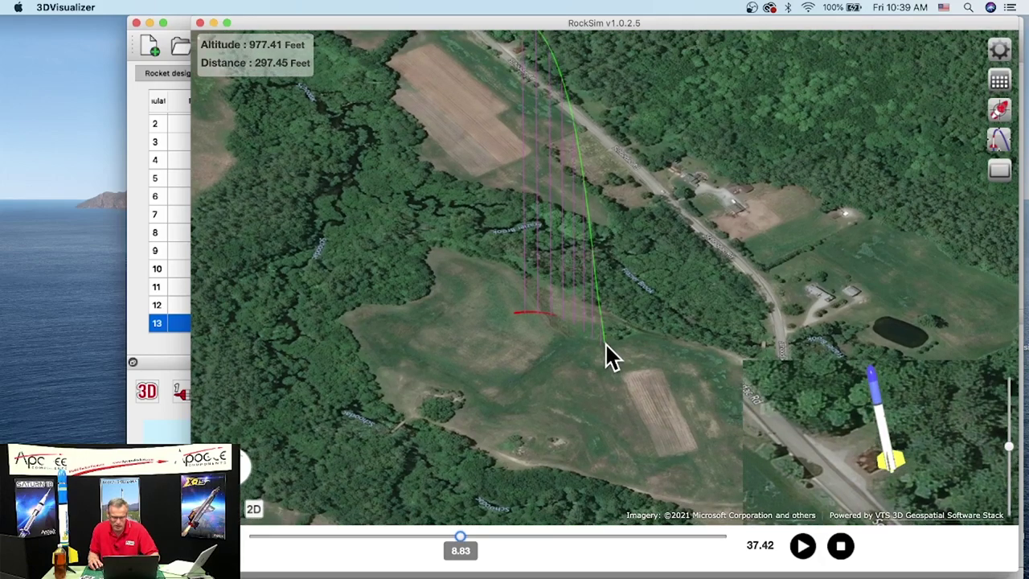
pyautogui.scroll(3, 599, 358)
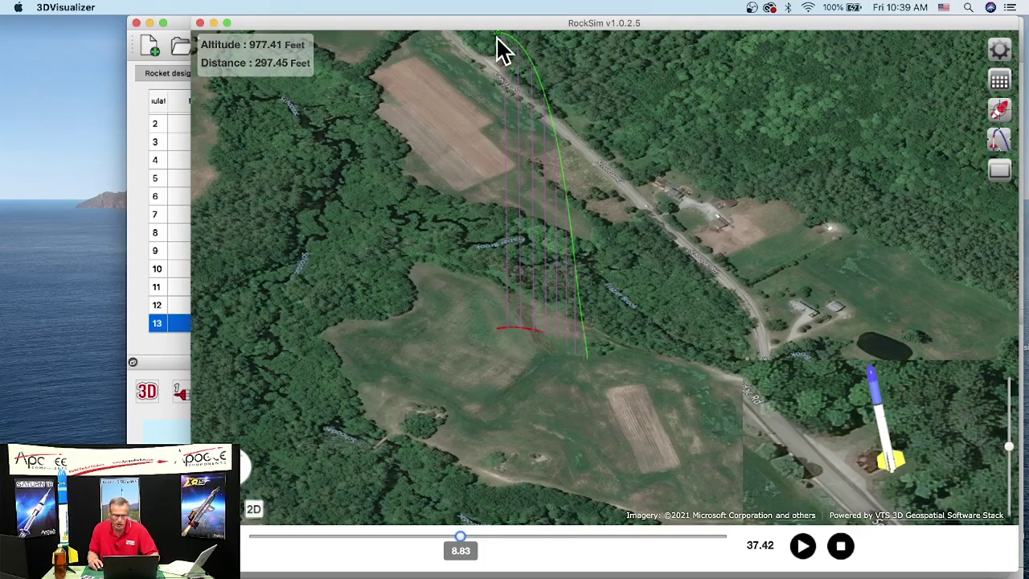
pyautogui.scroll(2, 496, 37)
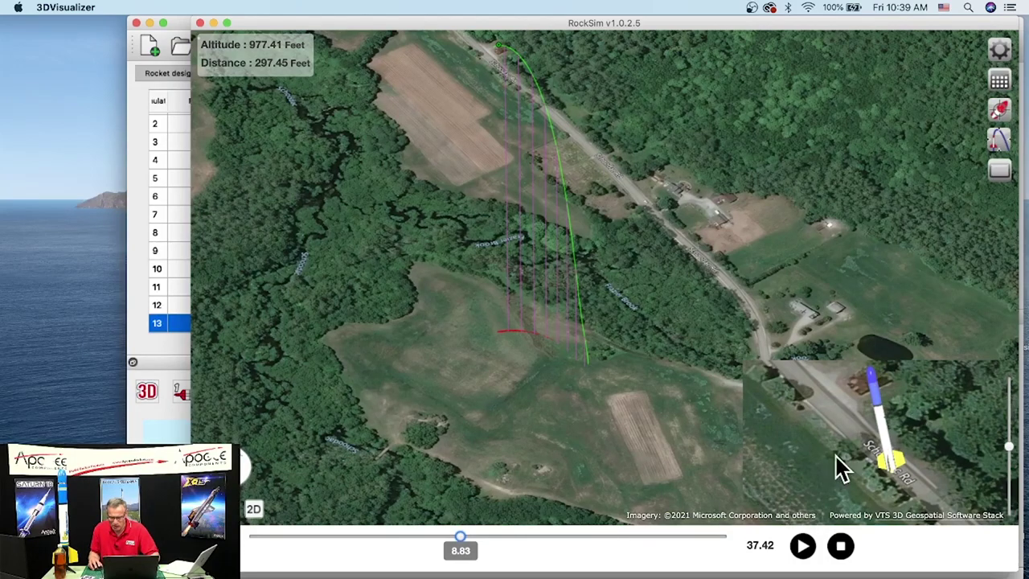
# Return the rolling flight to 4.44 and 3.43 seconds to examine the ascent, and close the animation.
pyautogui.moveTo(459, 549); pyautogui.dragTo(367, 548)
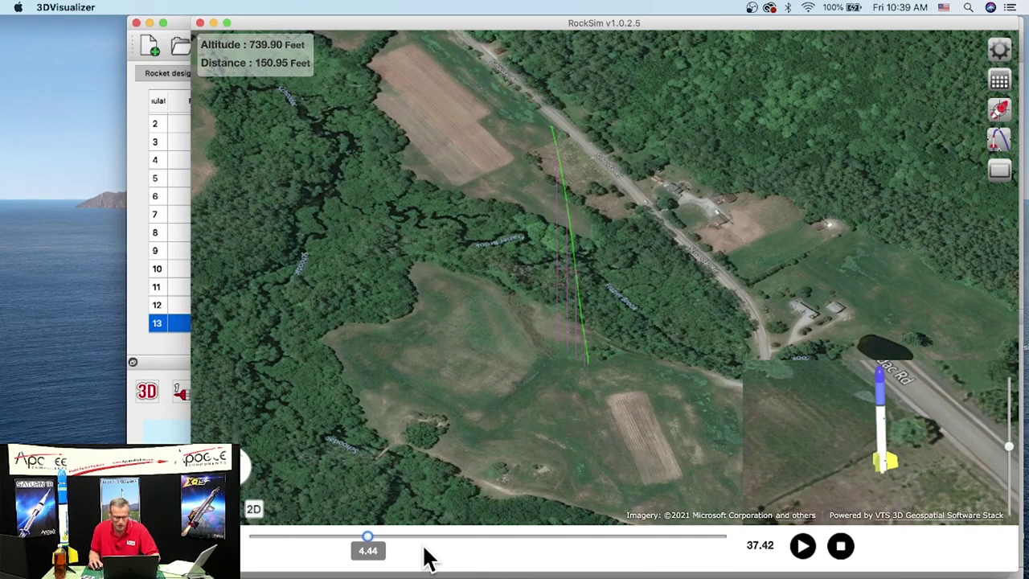
pyautogui.moveTo(367, 546); pyautogui.dragTo(346, 496)
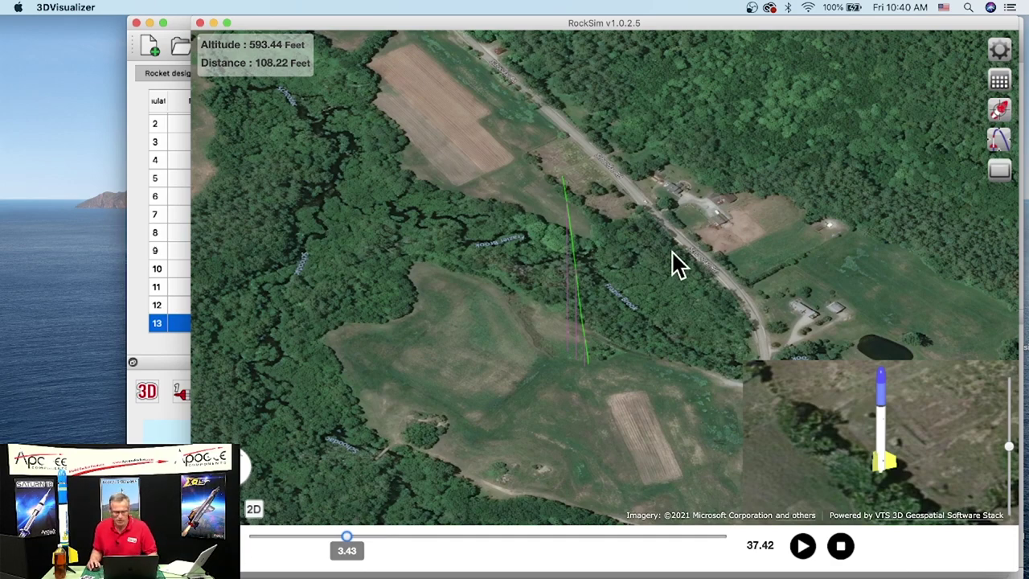
pyautogui.click(199, 22)
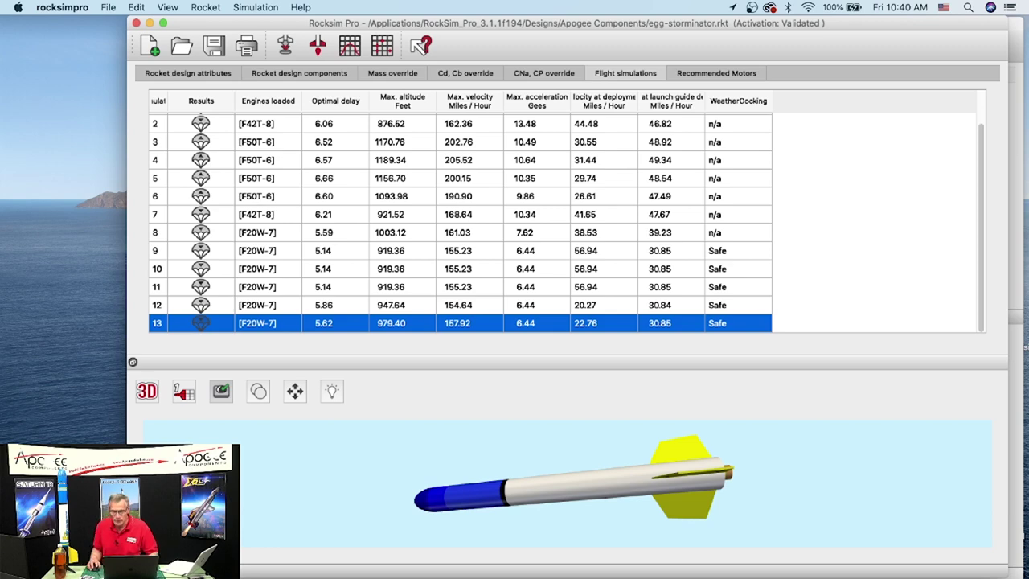
# Move the egg-storminator design window aside and bring the two-stage Mama June design to the front.
pyautogui.moveTo(973, 26); pyautogui.dragTo(937, 104)
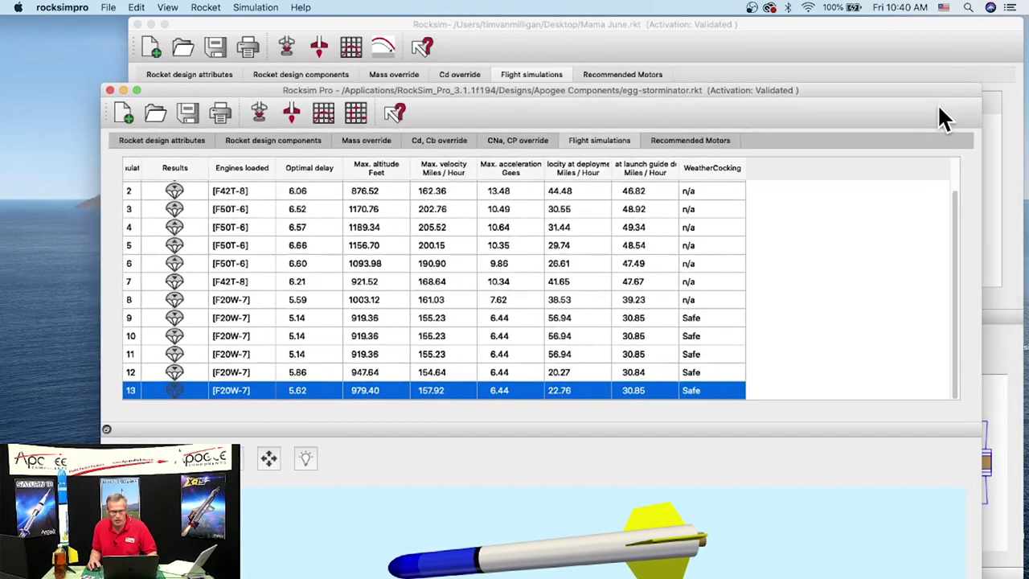
pyautogui.click(896, 29)
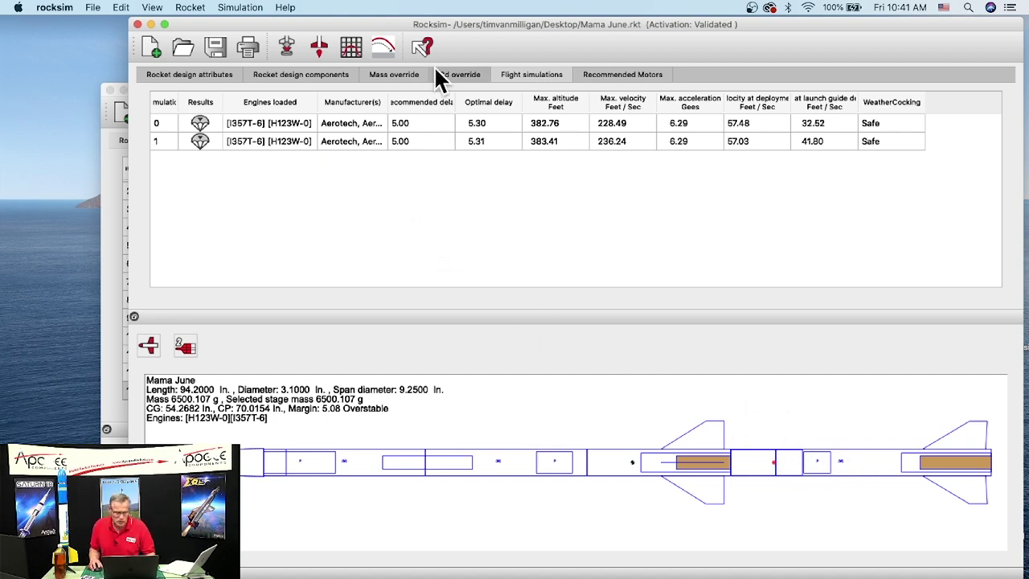
pyautogui.moveTo(425, 23); pyautogui.dragTo(423, 22)
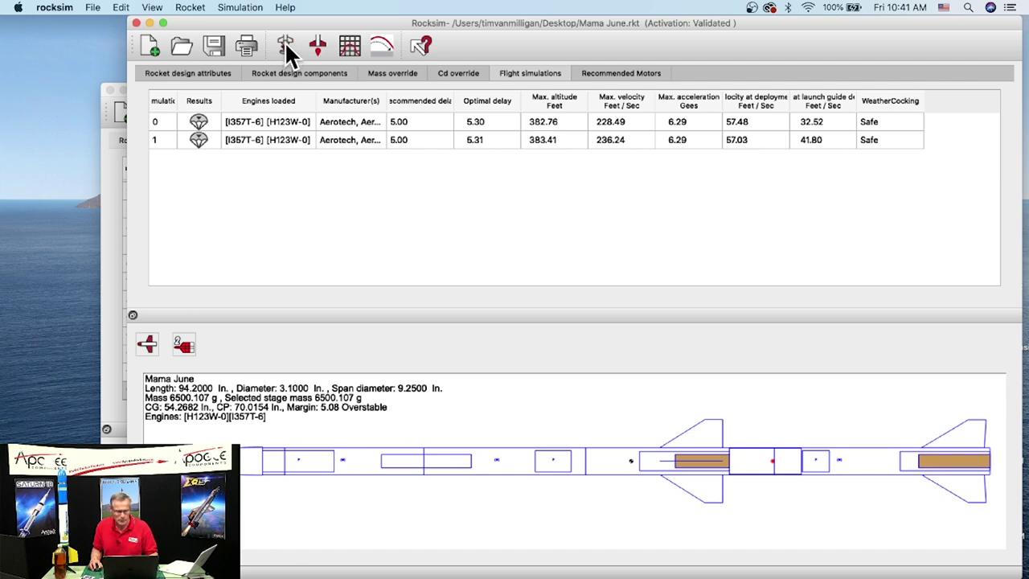
# Prepare a new simulation from simulation 1, reviewing its flight events and simulation controls, and set the launch guide length to 98 in.
pyautogui.click(275, 149)
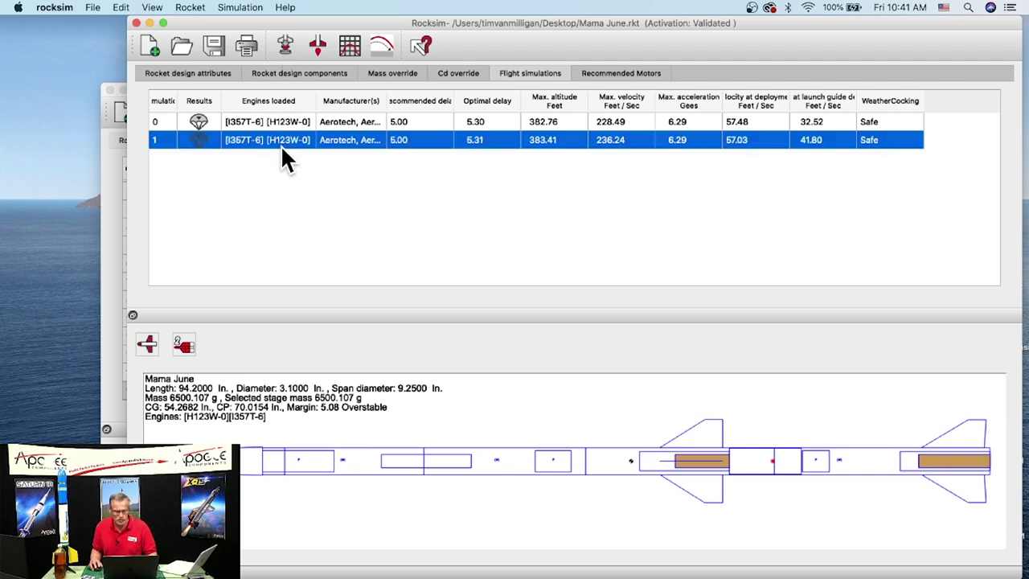
pyautogui.click(285, 45)
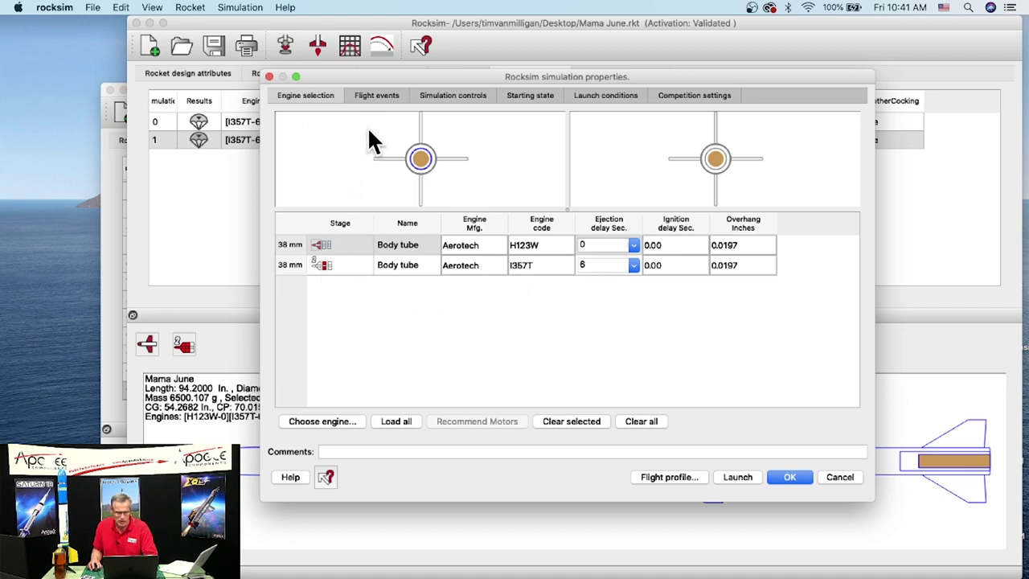
pyautogui.click(372, 96)
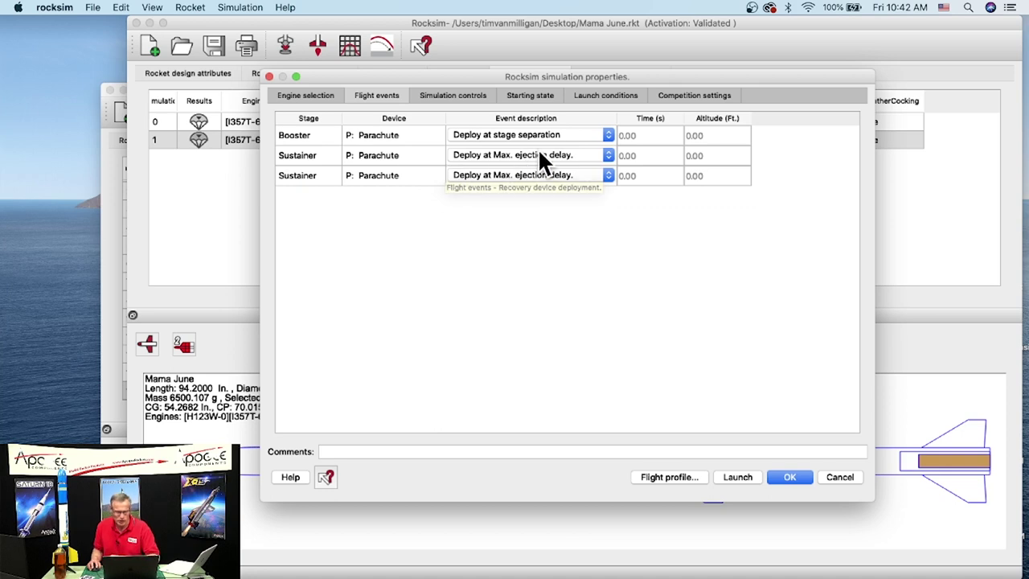
pyautogui.click(437, 94)
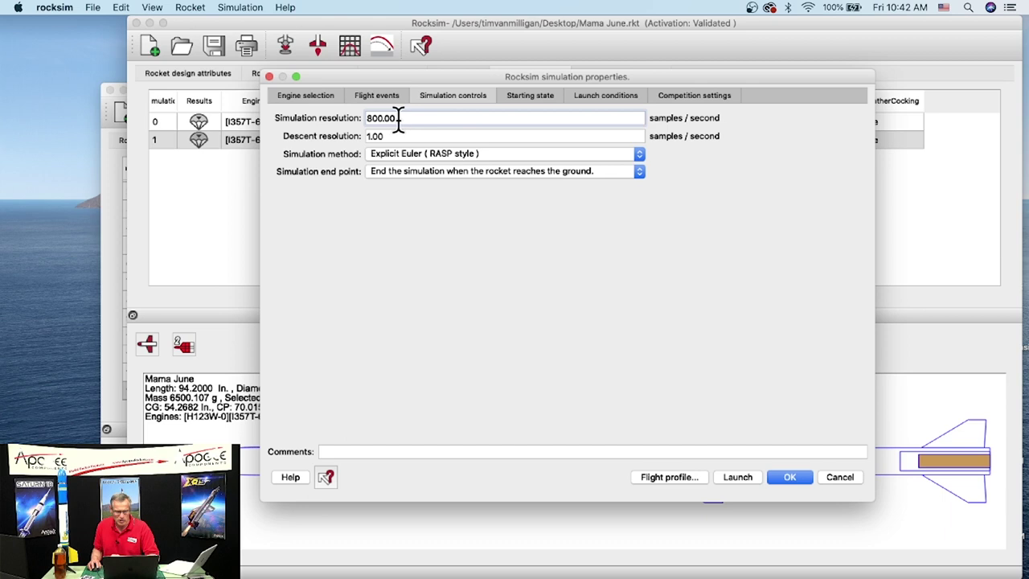
pyautogui.click(515, 100)
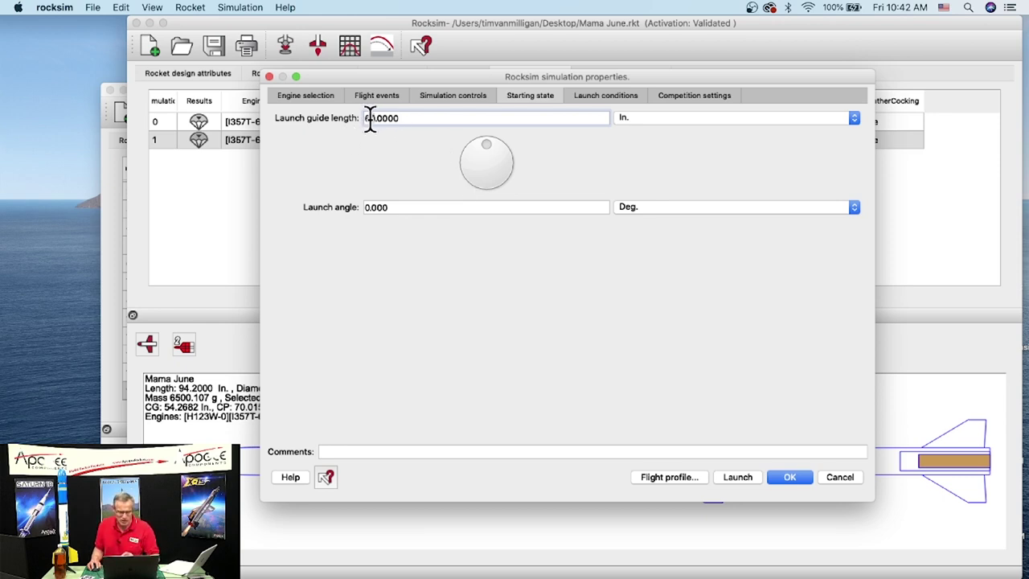
pyautogui.press('BackSpace')
pyautogui.press('BackSpace')
pyautogui.write('98')
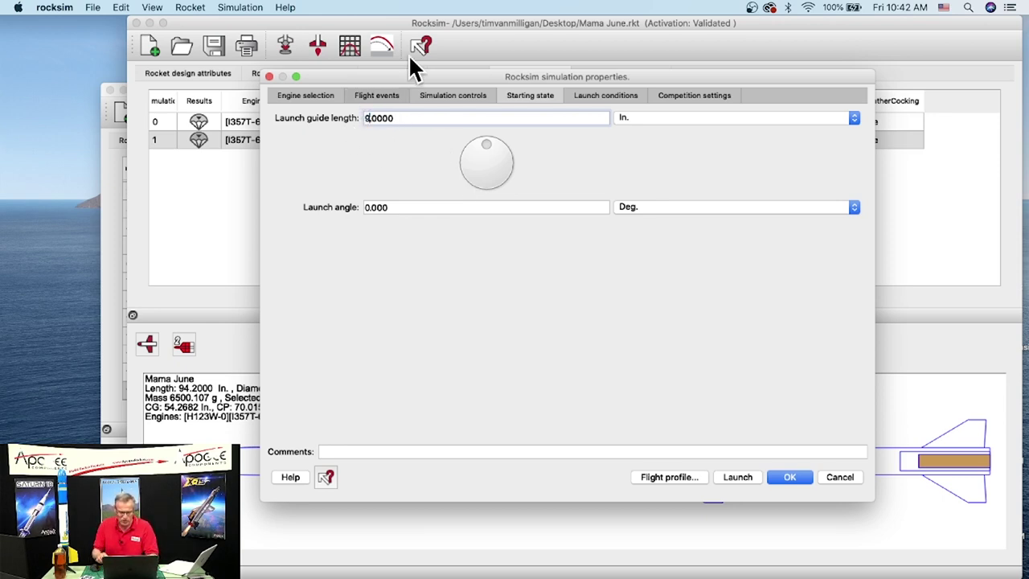
# Check the launch conditions, run the simulation into its 2D flight profile, start the animation, and close the profile.
pyautogui.click(601, 97)
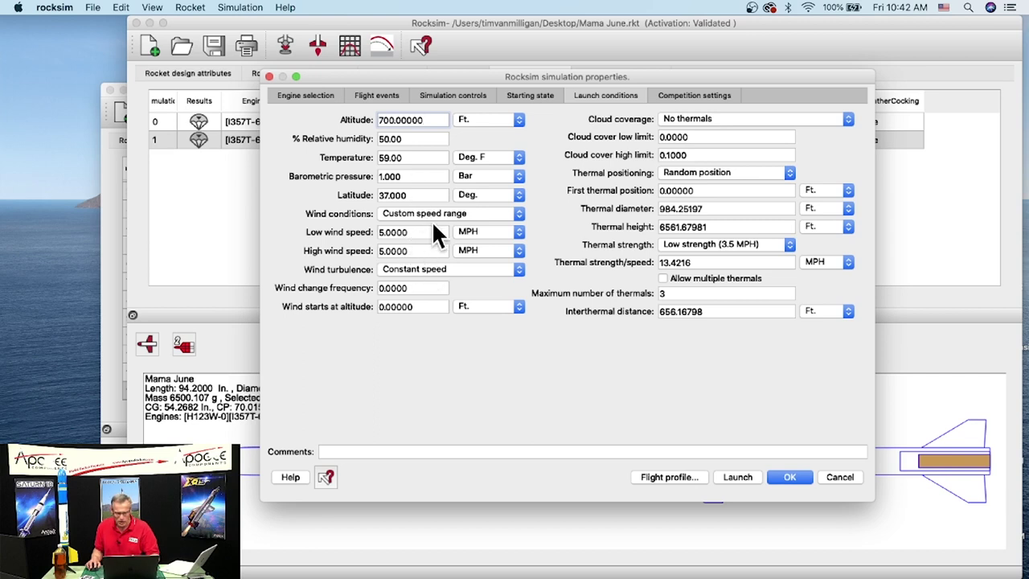
pyautogui.click(667, 476)
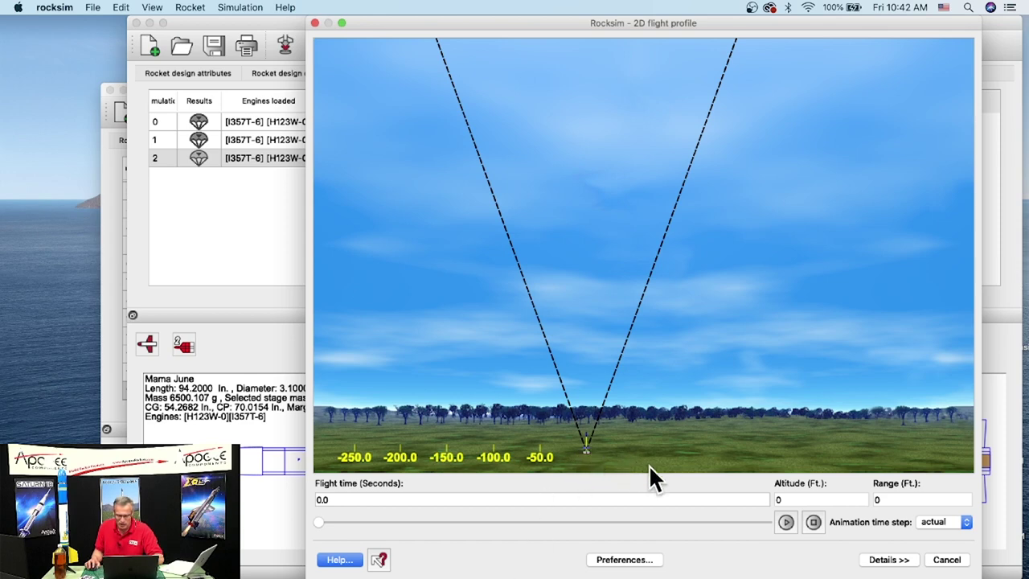
pyautogui.click(786, 521)
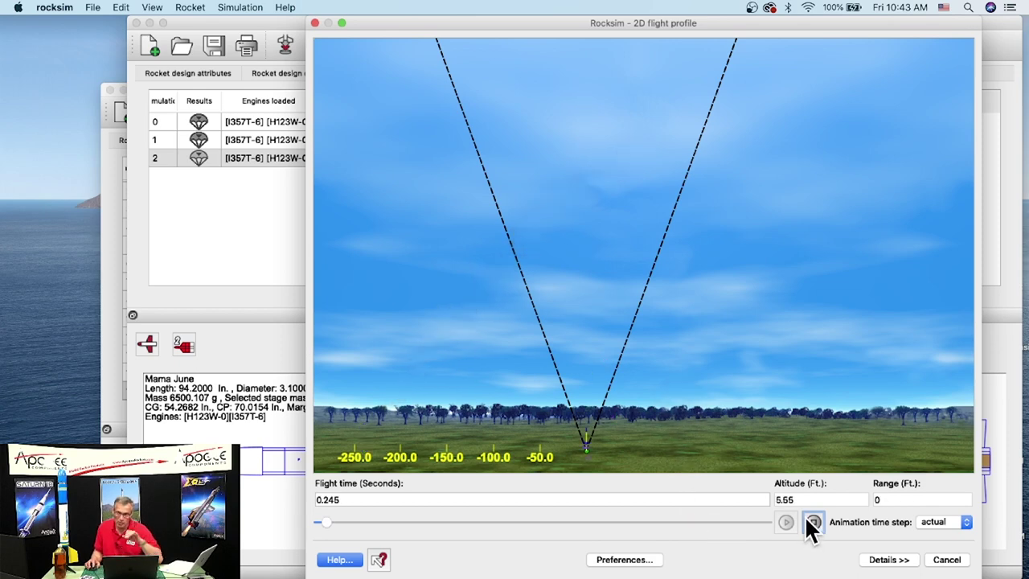
pyautogui.click(948, 560)
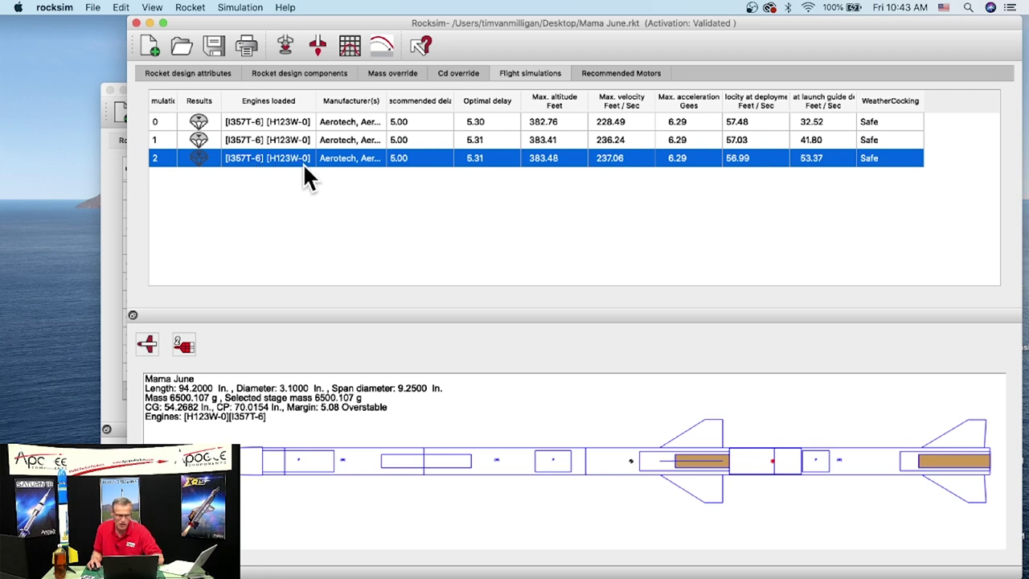
# Prepare another simulation with a 6-second ejection delay for the H123W and a custom 0-second delay for the I357T.
pyautogui.click(285, 46)
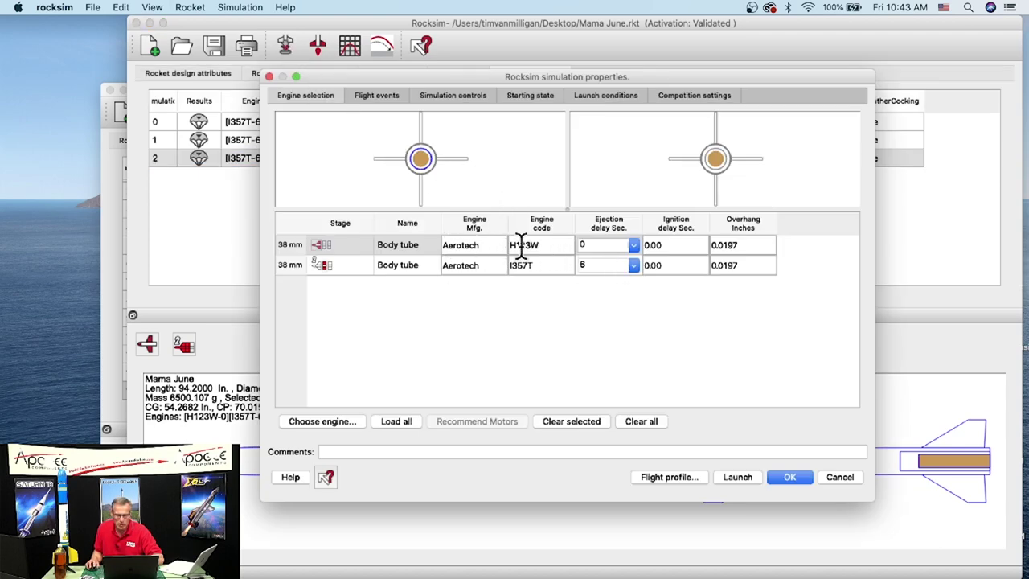
pyautogui.click(633, 245)
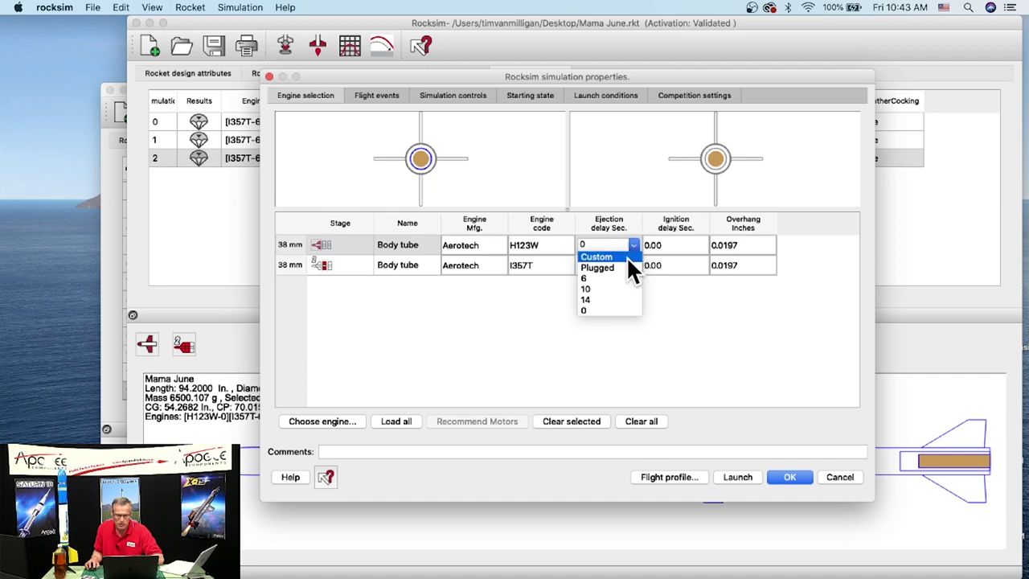
pyautogui.click(608, 275)
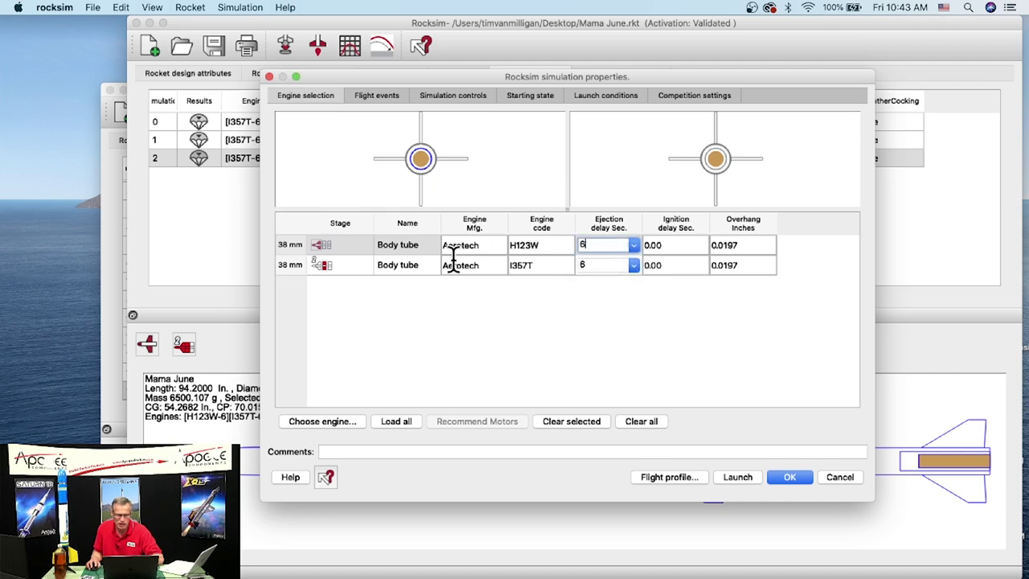
pyautogui.click(633, 265)
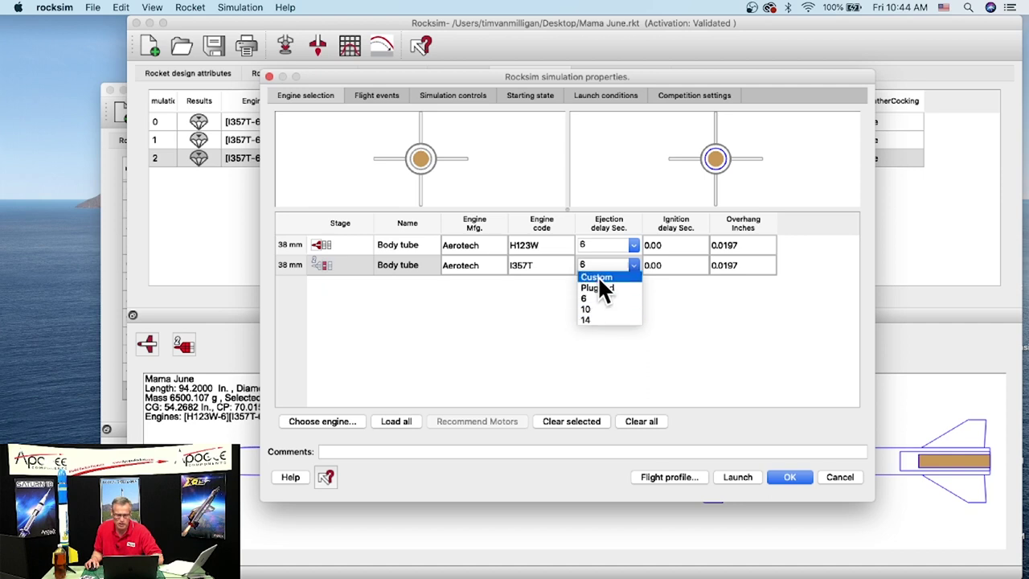
pyautogui.click(616, 276)
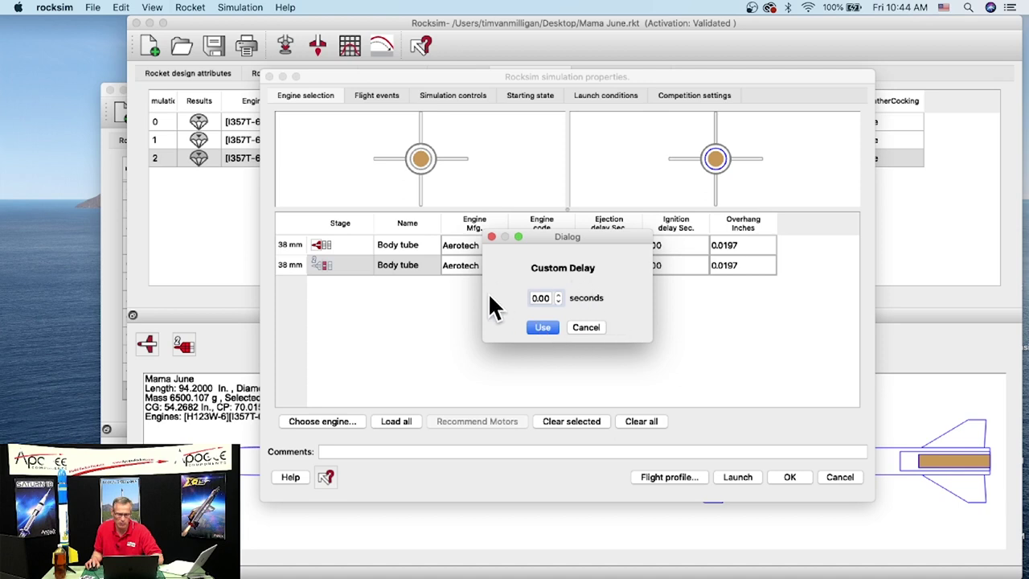
pyautogui.click(543, 328)
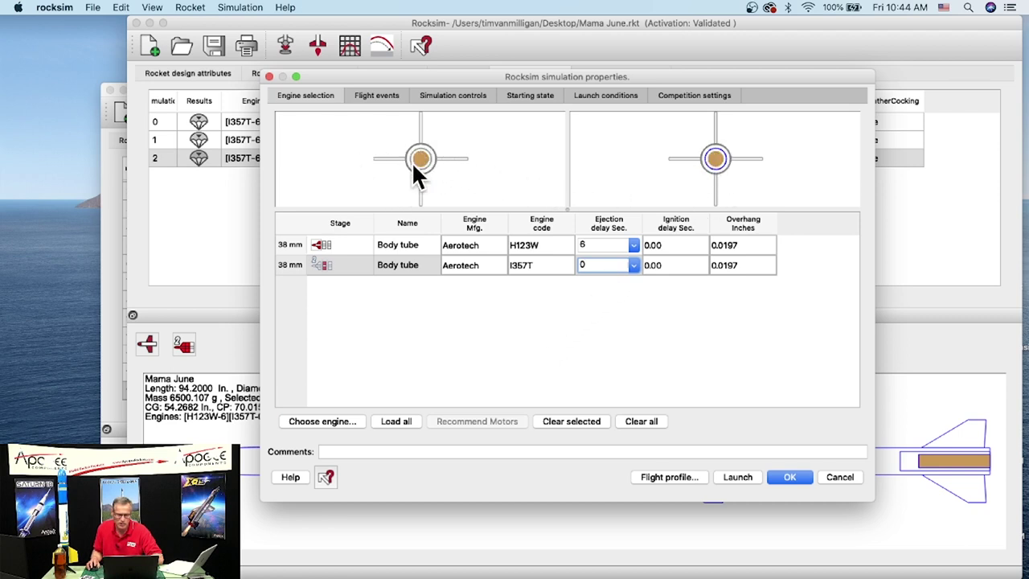
# Run the simulation with the changed delays, play its 2D flight profile, and advance it to 57.92 seconds near landing.
pyautogui.click(664, 477)
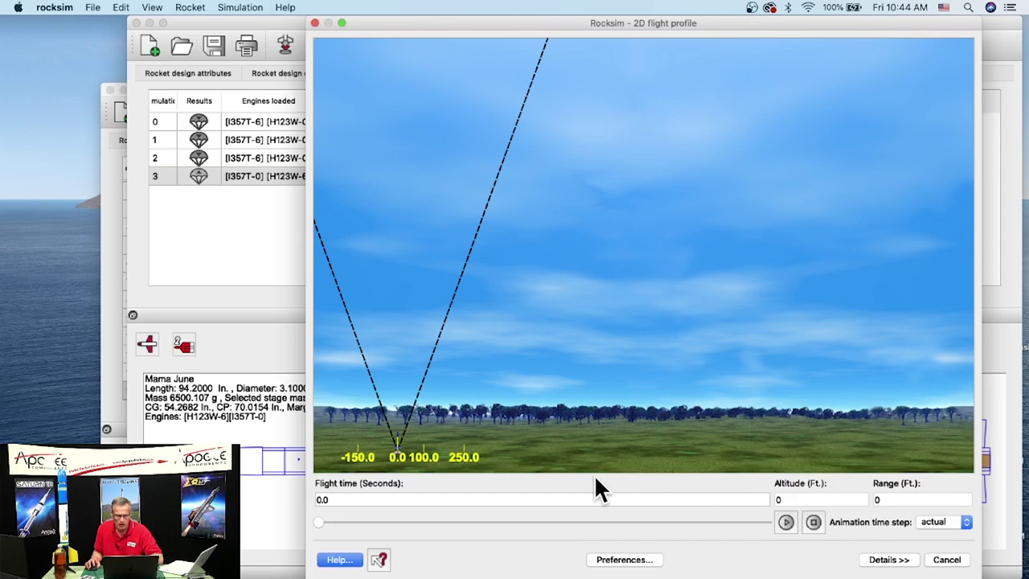
pyautogui.click(785, 522)
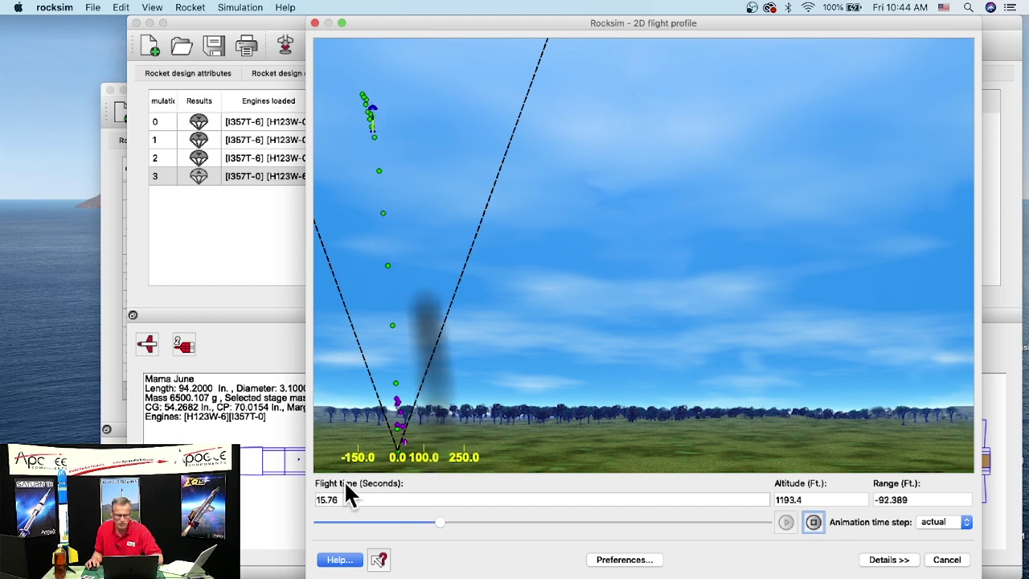
pyautogui.moveTo(444, 520); pyautogui.dragTo(776, 546)
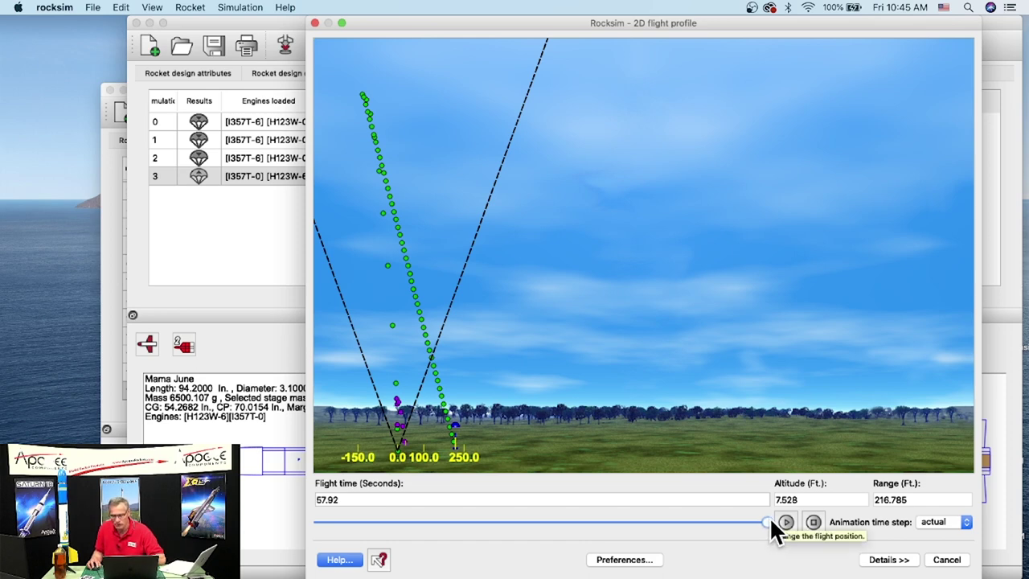
# Return the flight to 2.28 and 3.26 seconds to inspect the early ascent, and turn off the smoke trails in the flight profile preferences.
pyautogui.moveTo(769, 520)
pyautogui.mouseDown()
pyautogui.moveTo(397, 451)
pyautogui.moveTo(368, 509)
pyautogui.moveTo(339, 519)
pyautogui.mouseUp()
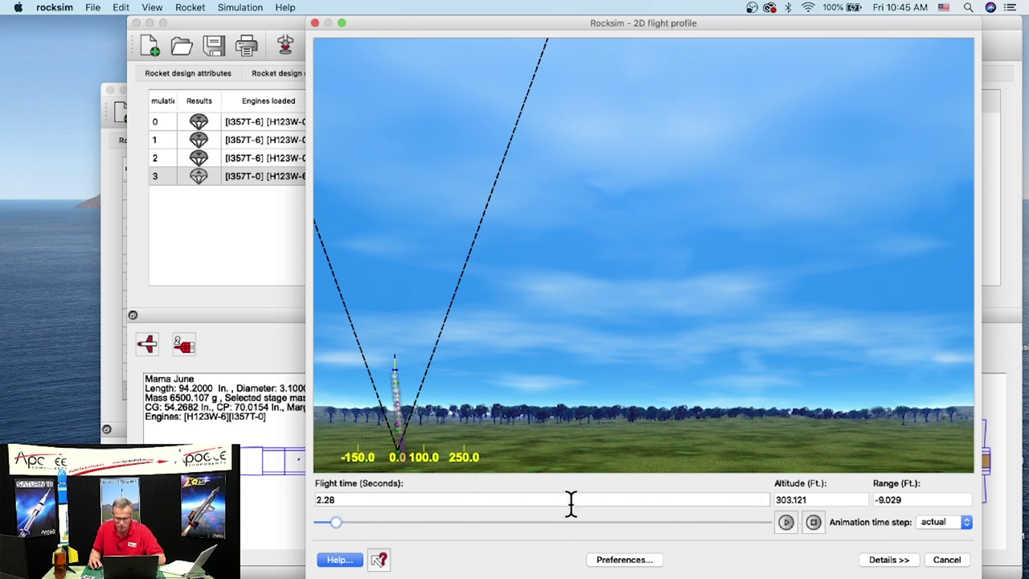
pyautogui.moveTo(336, 520); pyautogui.dragTo(350, 521)
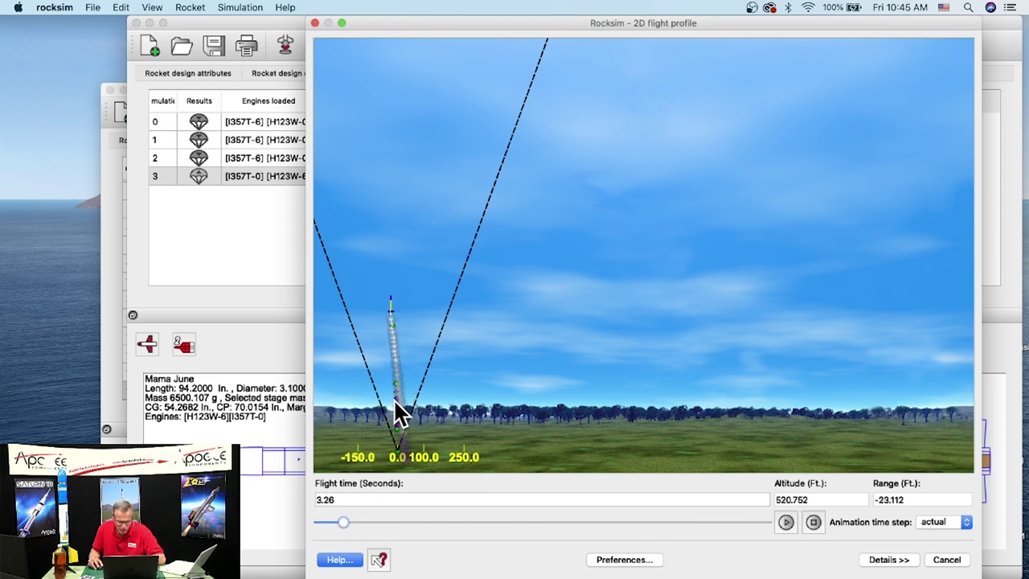
pyautogui.click(627, 560)
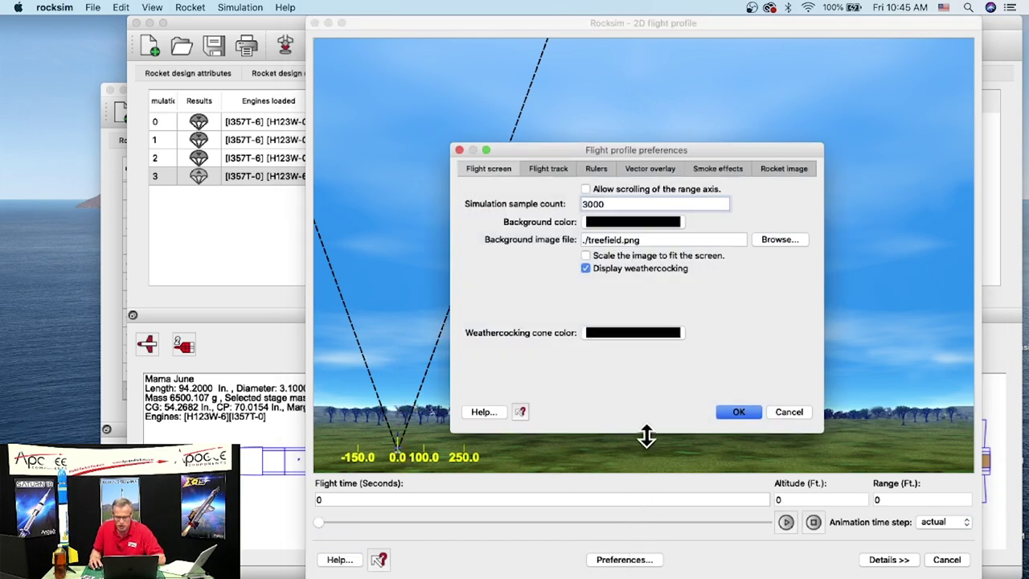
pyautogui.click(712, 184)
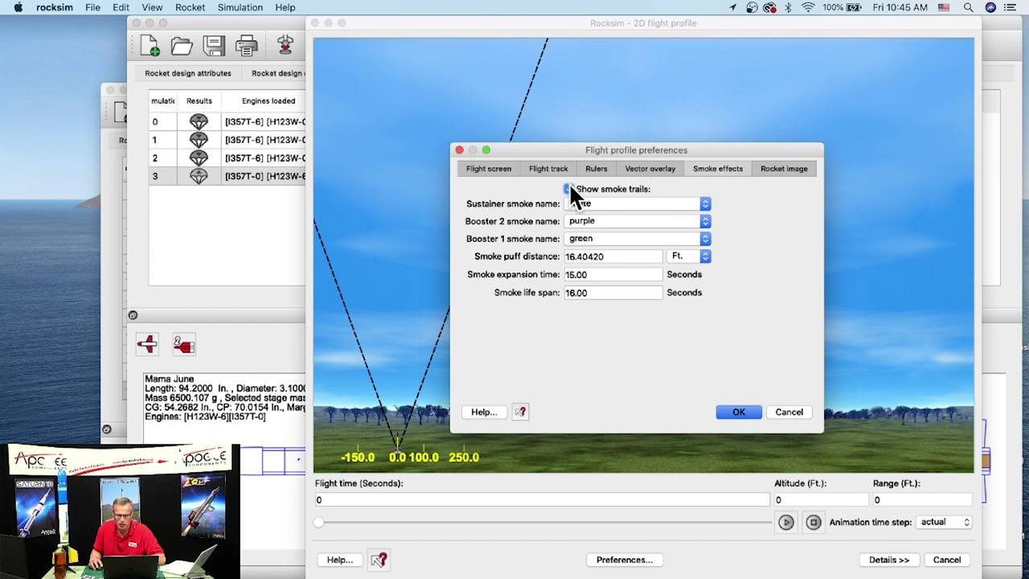
pyautogui.click(738, 412)
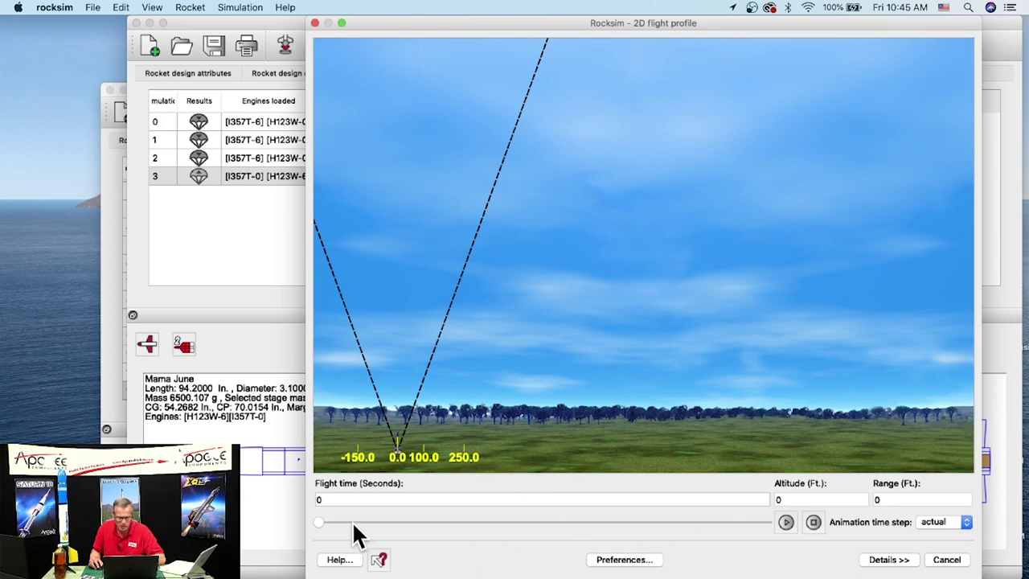
# Examine the smoke-free flight at 2.1 seconds and 8.28 seconds, and return it to 2.18 seconds around stage separation.
pyautogui.moveTo(317, 518); pyautogui.dragTo(333, 516)
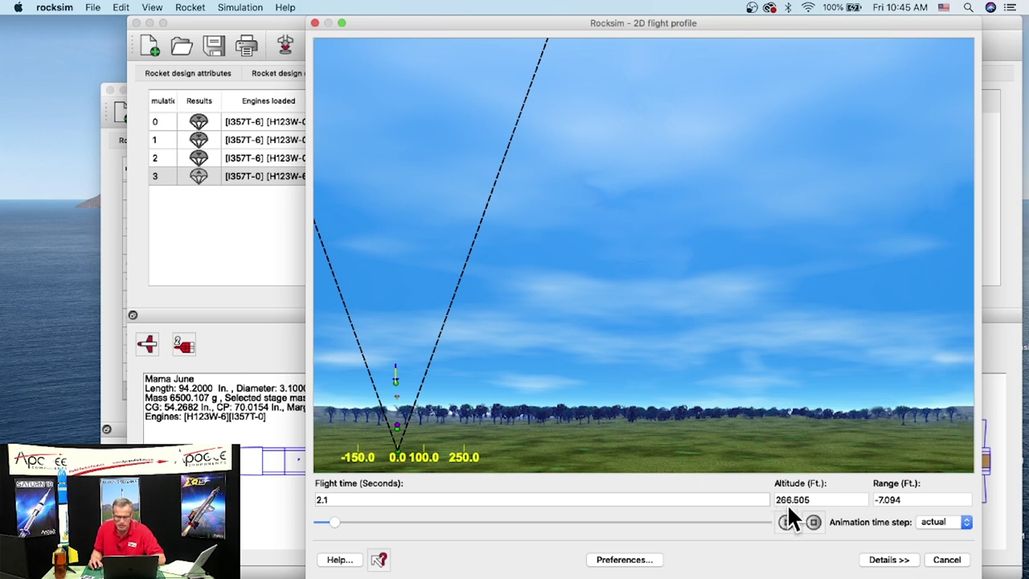
pyautogui.moveTo(335, 524); pyautogui.dragTo(384, 523)
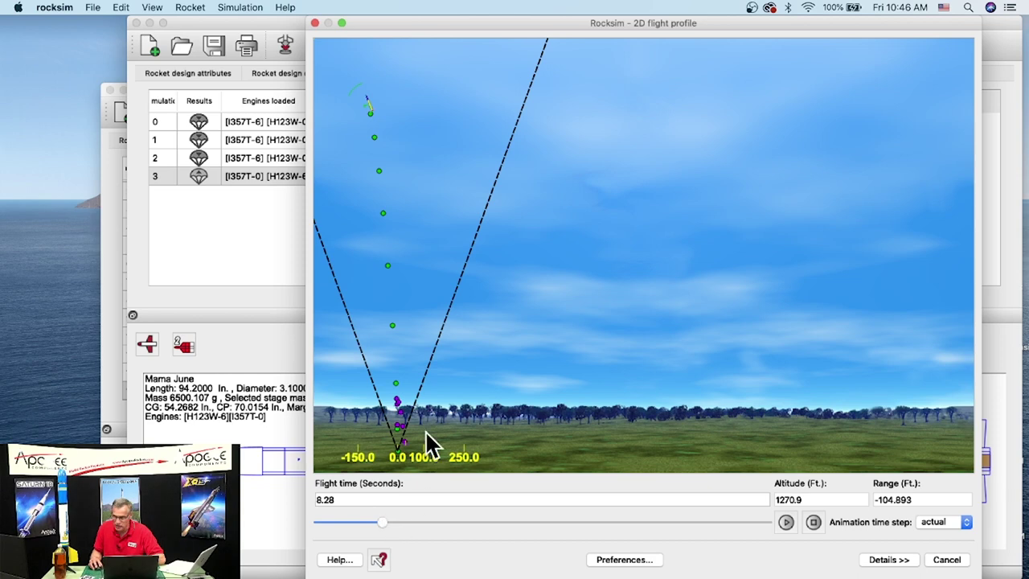
pyautogui.click(378, 521)
pyautogui.moveTo(381, 521); pyautogui.dragTo(468, 530)
pyautogui.moveTo(431, 527); pyautogui.dragTo(334, 522)
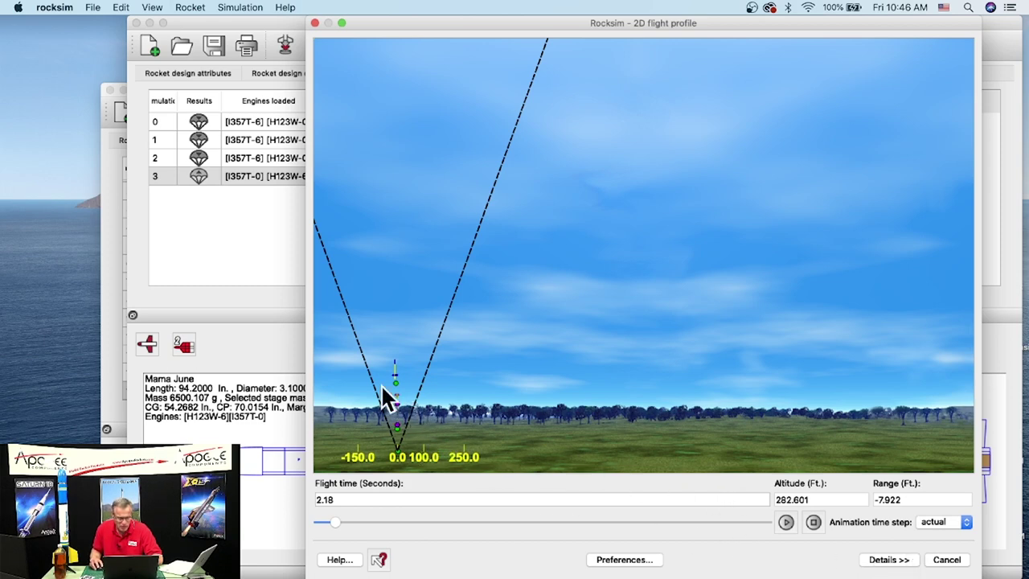
# Close the flight profile and set the booster parachute to deploy 2 seconds after stage separation for a new simulation.
pyautogui.click(945, 560)
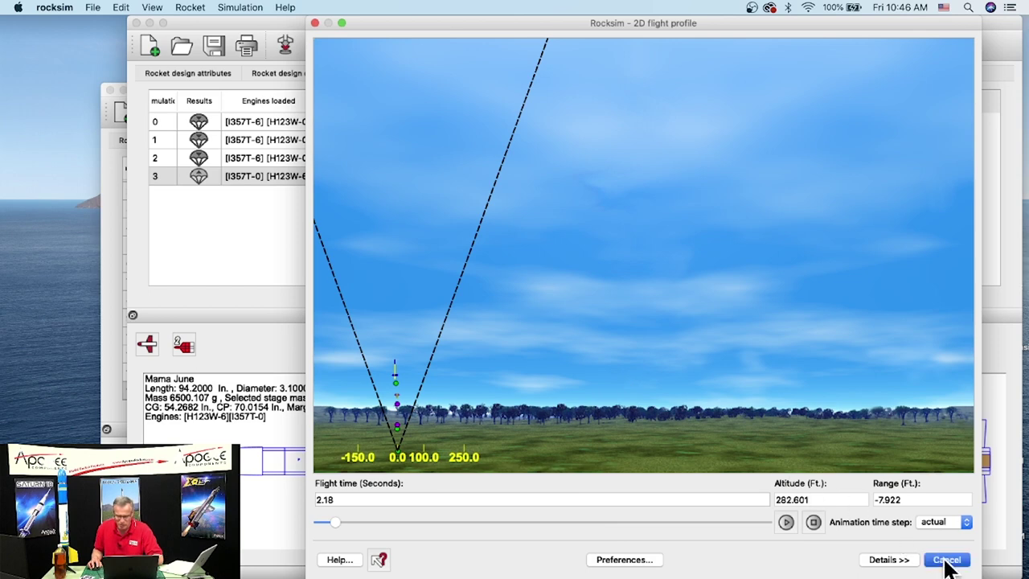
pyautogui.click(285, 40)
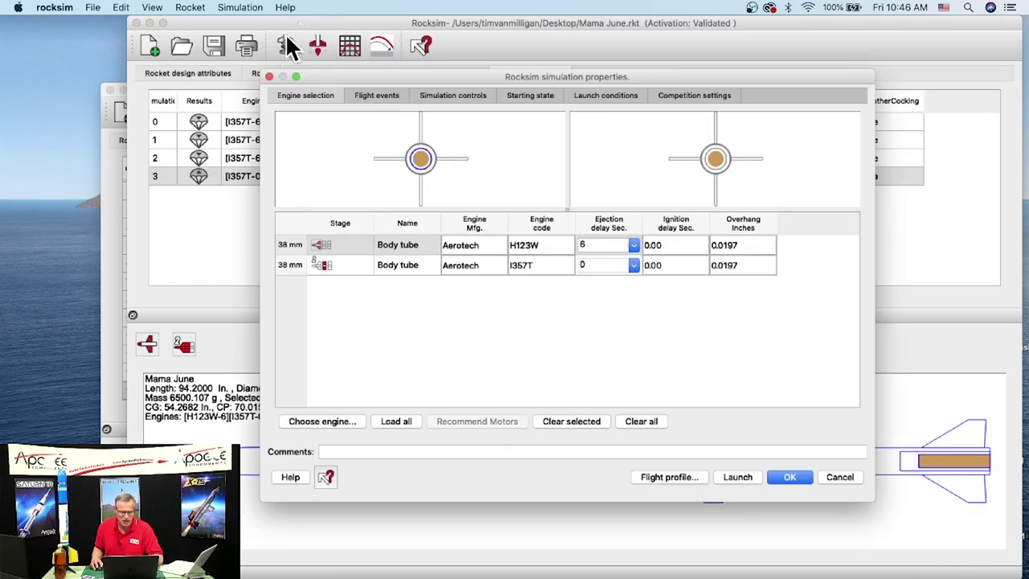
pyautogui.click(368, 95)
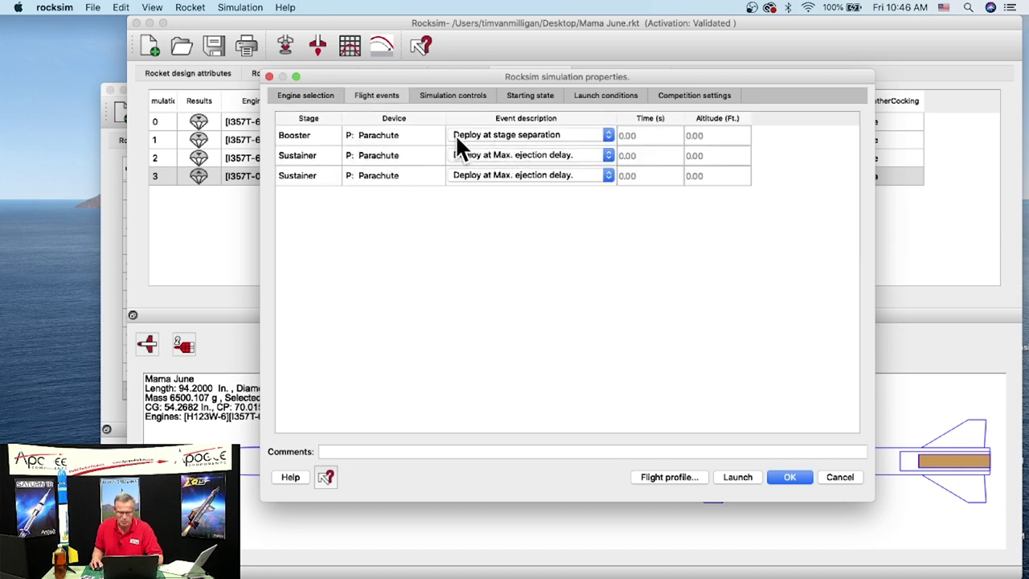
pyautogui.click(525, 135)
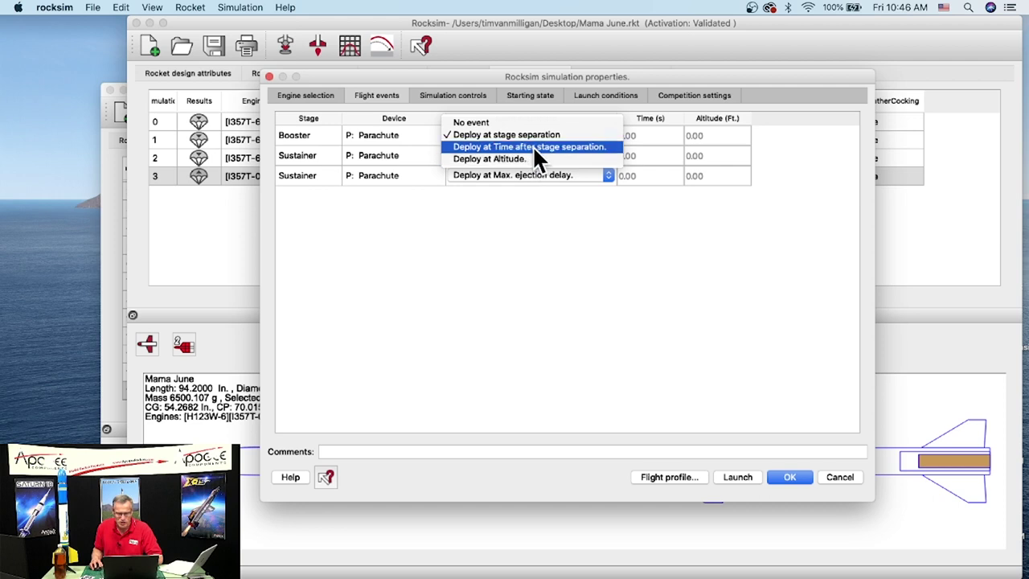
pyautogui.click(532, 146)
pyautogui.click(644, 135)
pyautogui.moveTo(643, 135); pyautogui.dragTo(617, 135)
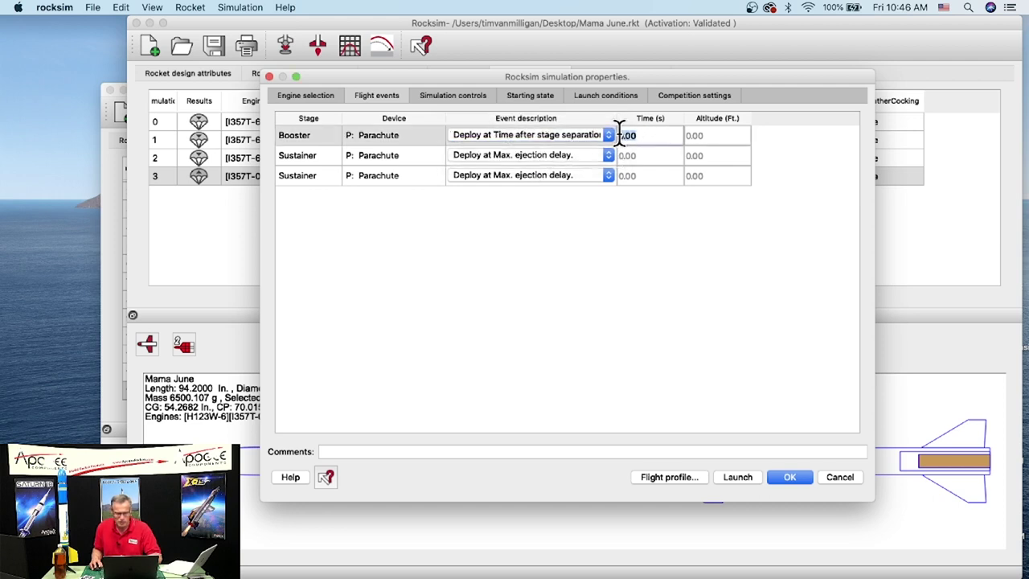
pyautogui.write('2')
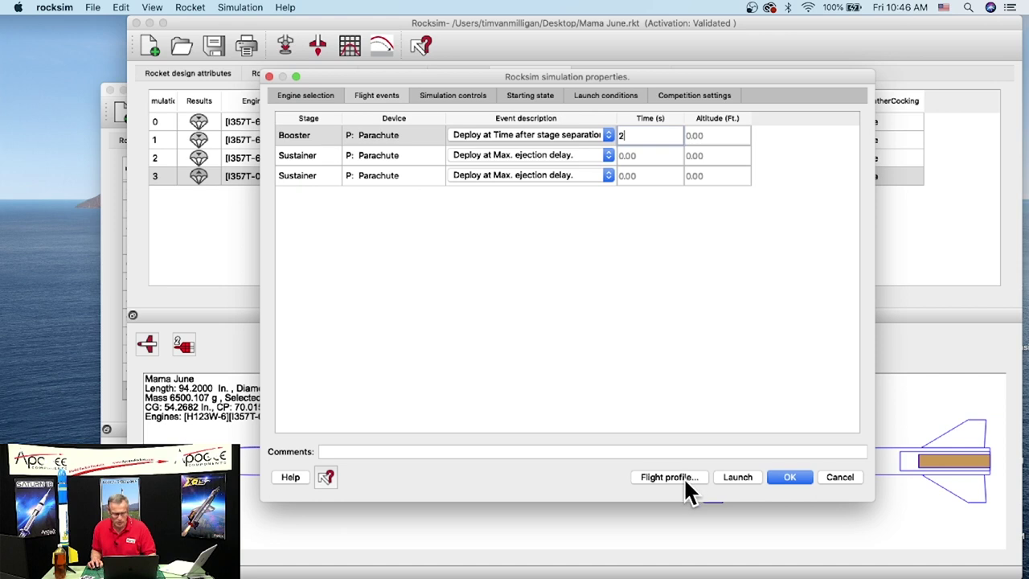
pyautogui.press('Tab')
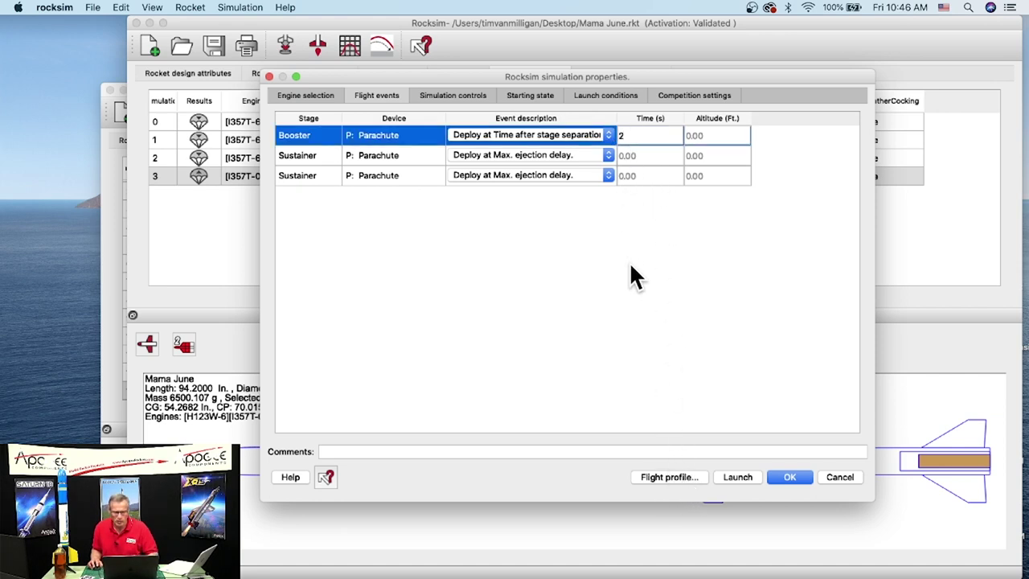
# Run the simulation with its 2D flight profile and advance the flight to 12.68 seconds.
pyautogui.click(670, 478)
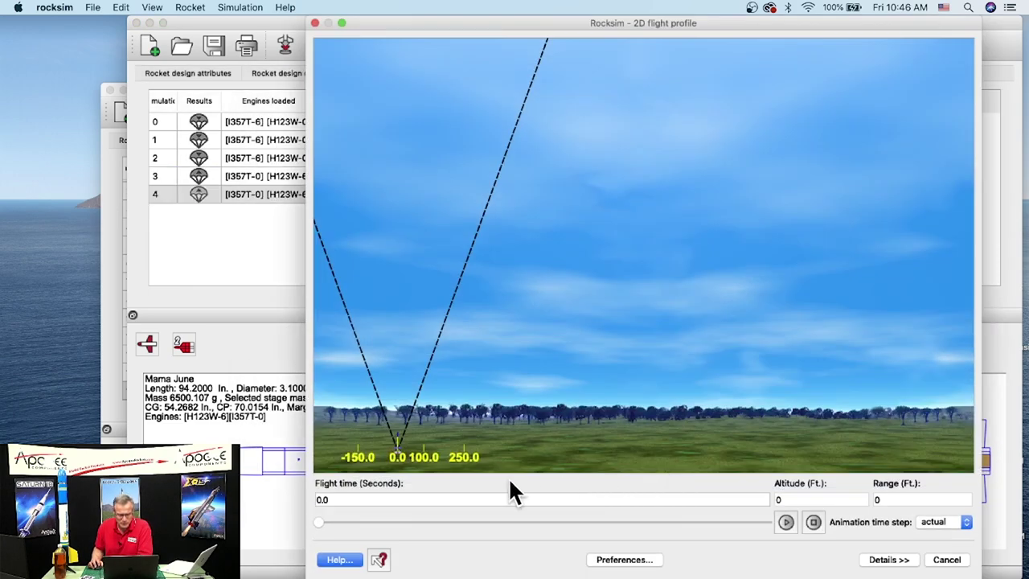
pyautogui.click(319, 521)
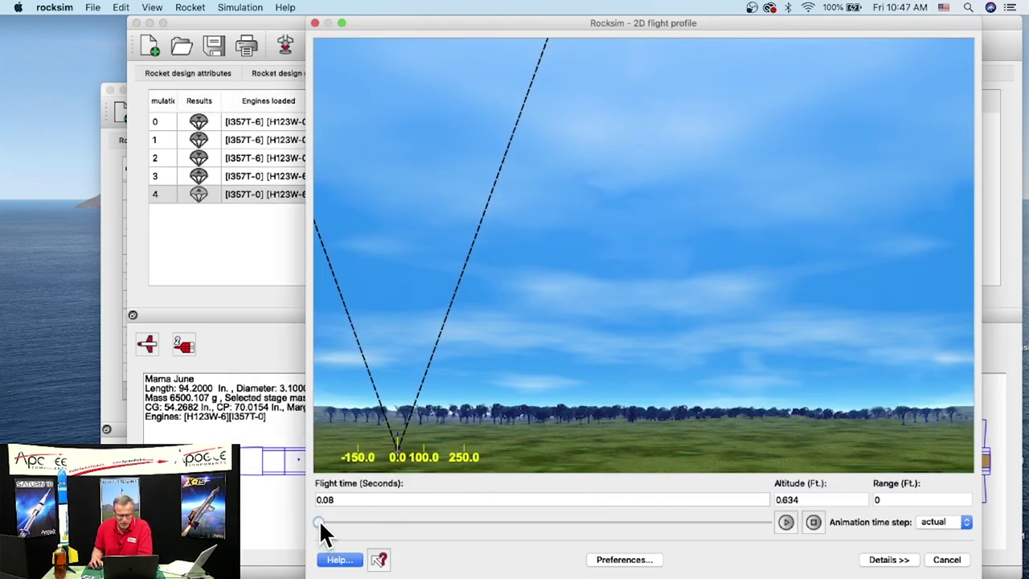
pyautogui.moveTo(320, 519); pyautogui.dragTo(417, 517)
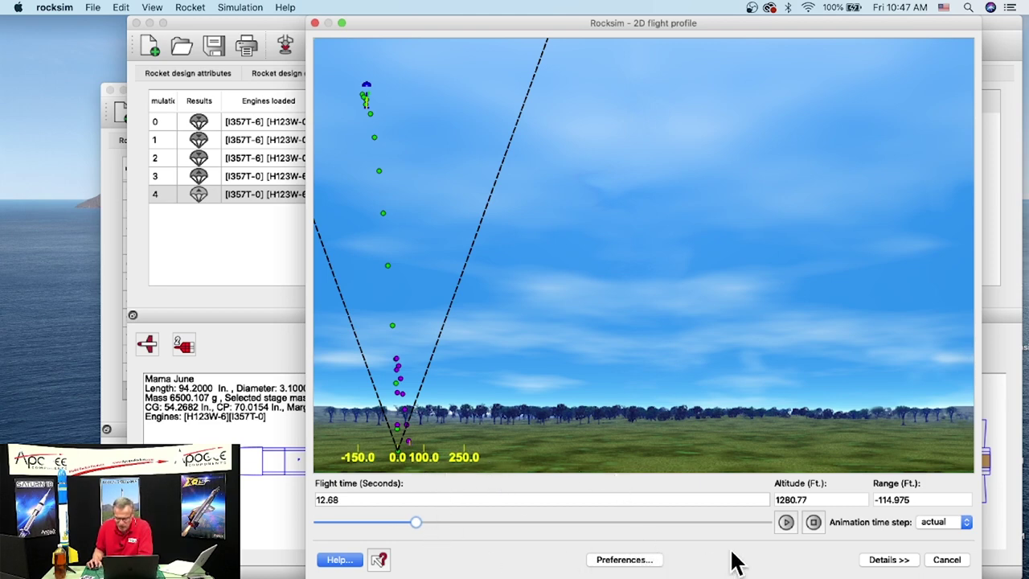
# Examine the detailed booster flight data at 12.68 and 11.44 seconds, and close the flight profile.
pyautogui.click(890, 561)
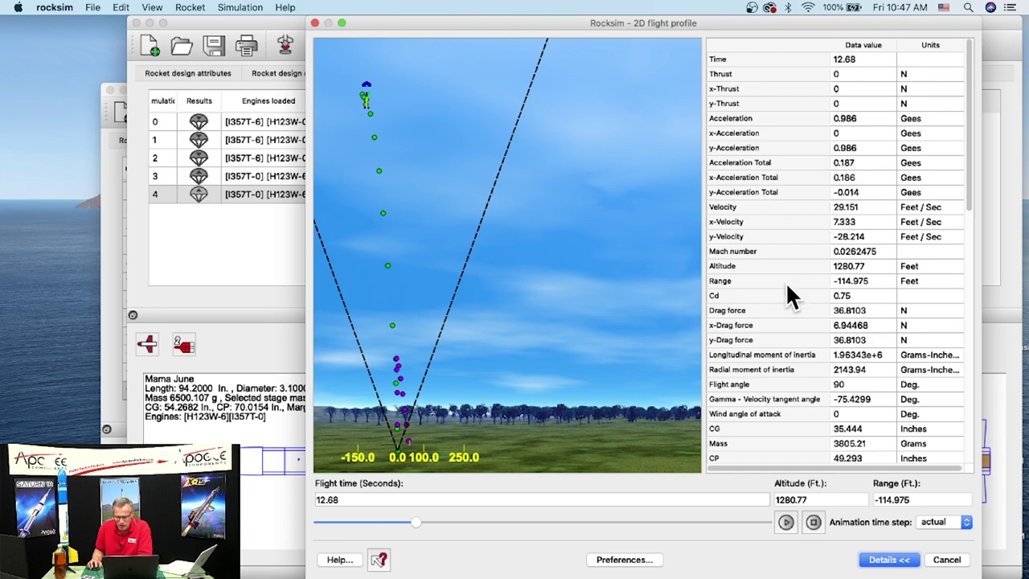
pyautogui.scroll(-2, 785, 286)
pyautogui.moveTo(968, 86); pyautogui.dragTo(970, 321)
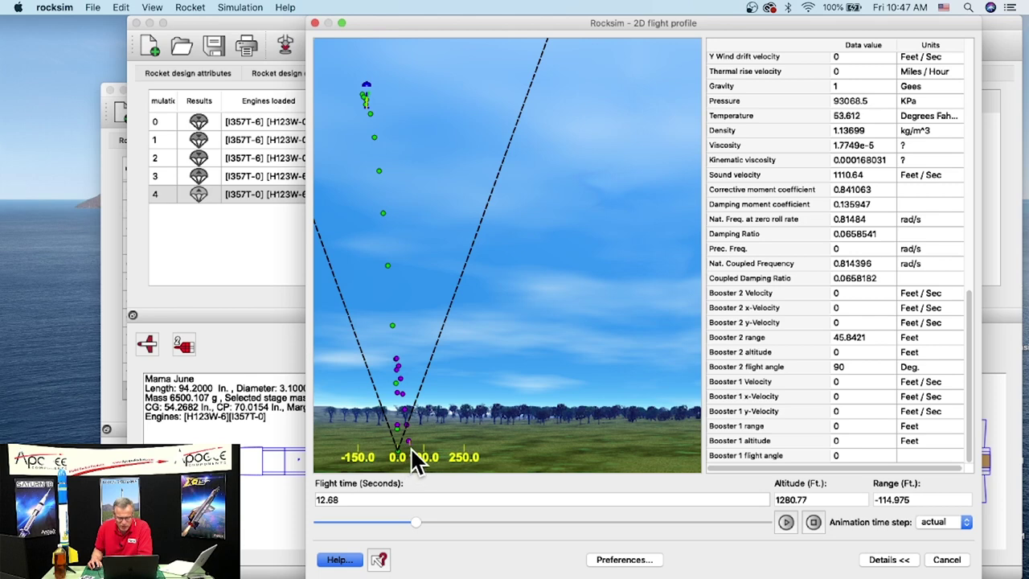
pyautogui.moveTo(417, 520); pyautogui.dragTo(410, 520)
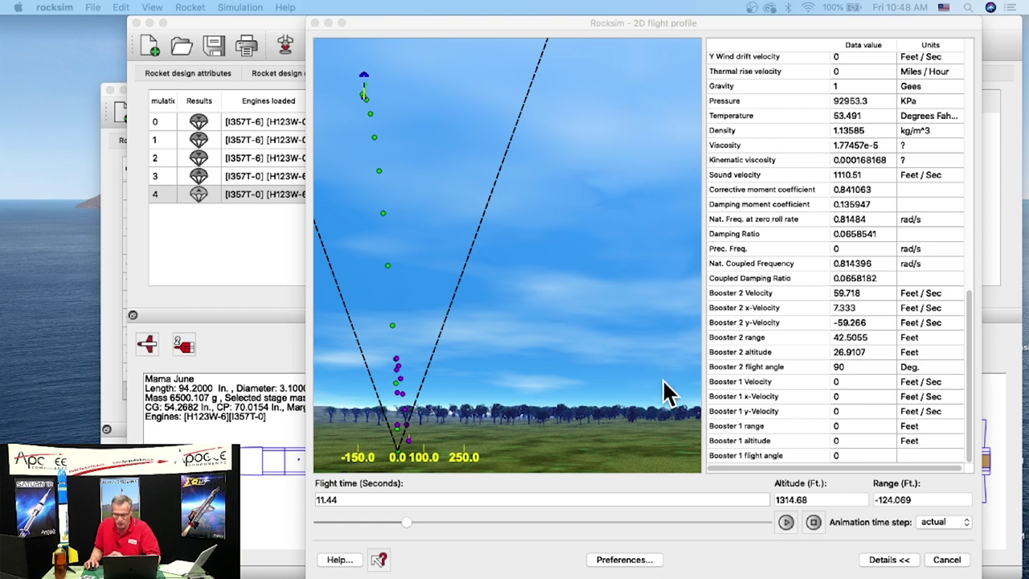
pyautogui.click(953, 562)
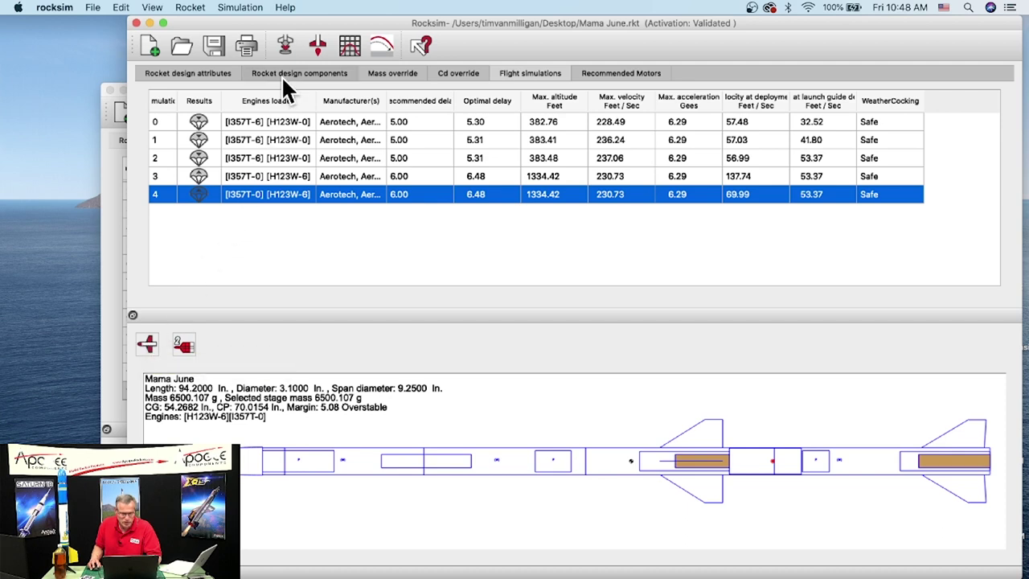
# Show the rocket's design components and clear the engines from both stages.
pyautogui.click(304, 77)
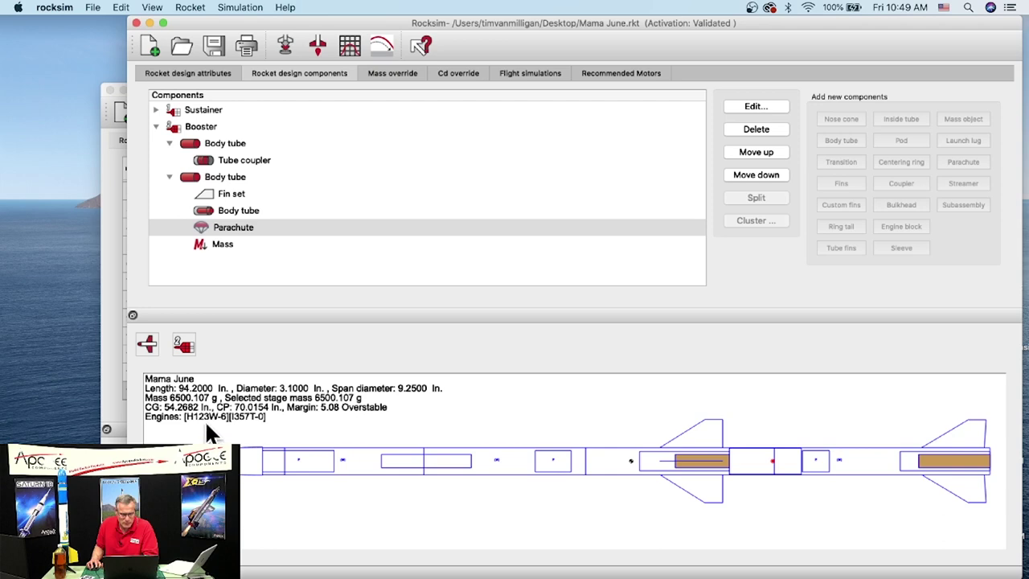
pyautogui.click(284, 44)
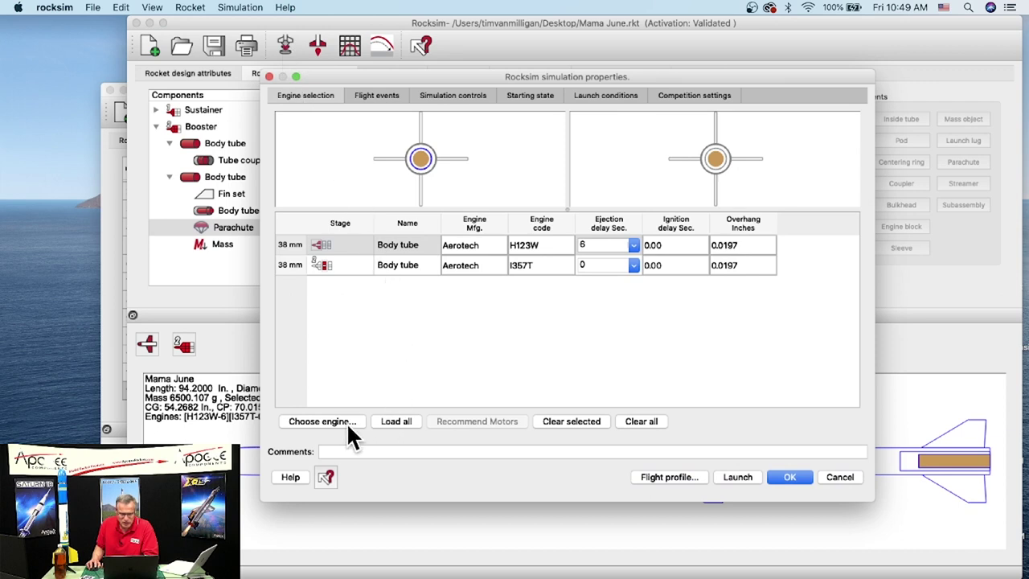
pyautogui.click(646, 423)
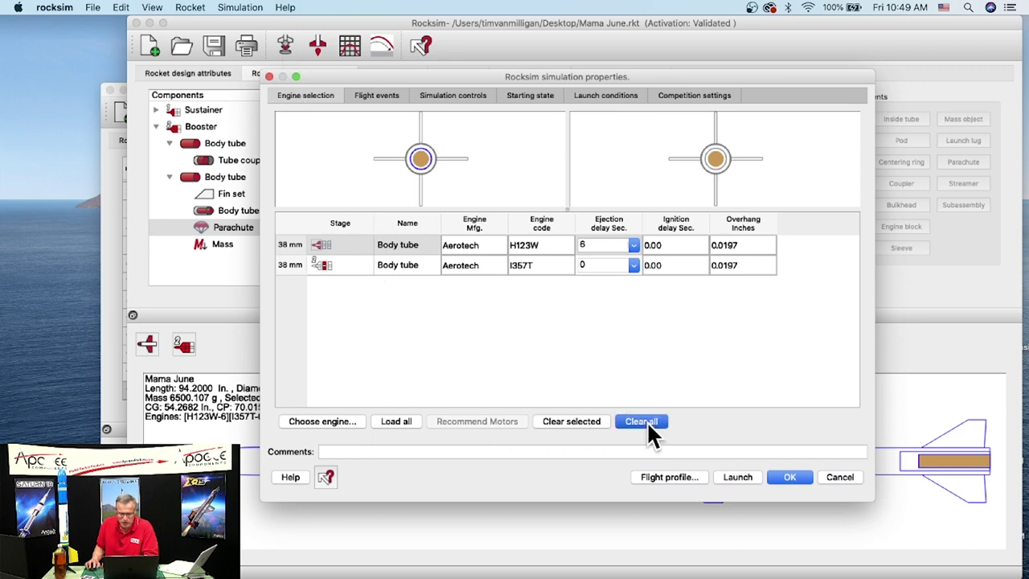
pyautogui.click(804, 476)
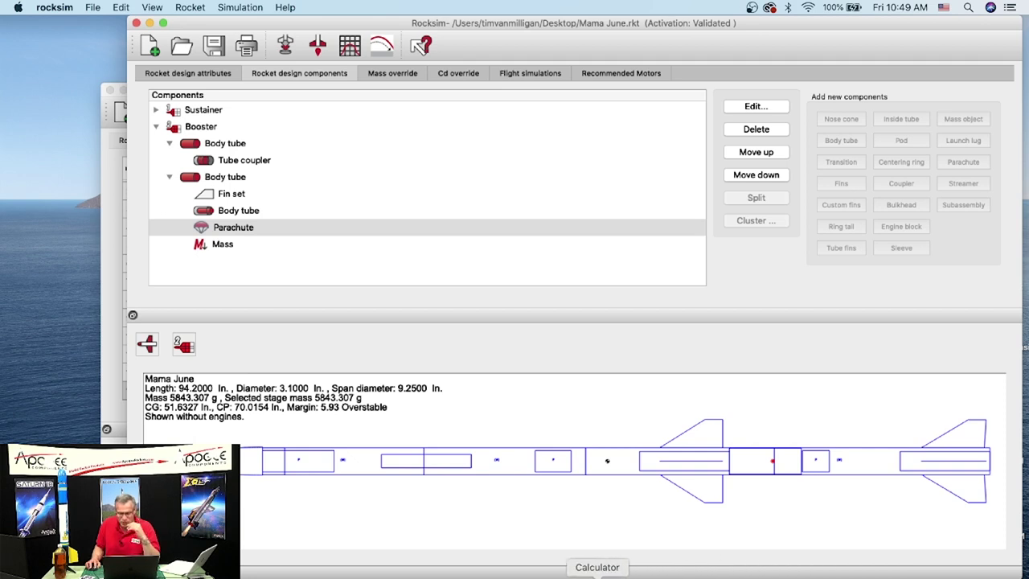
# Switch to Calculator and subtract the engineless mass 5843 from the loaded mass 6500.
pyautogui.click(597, 574)
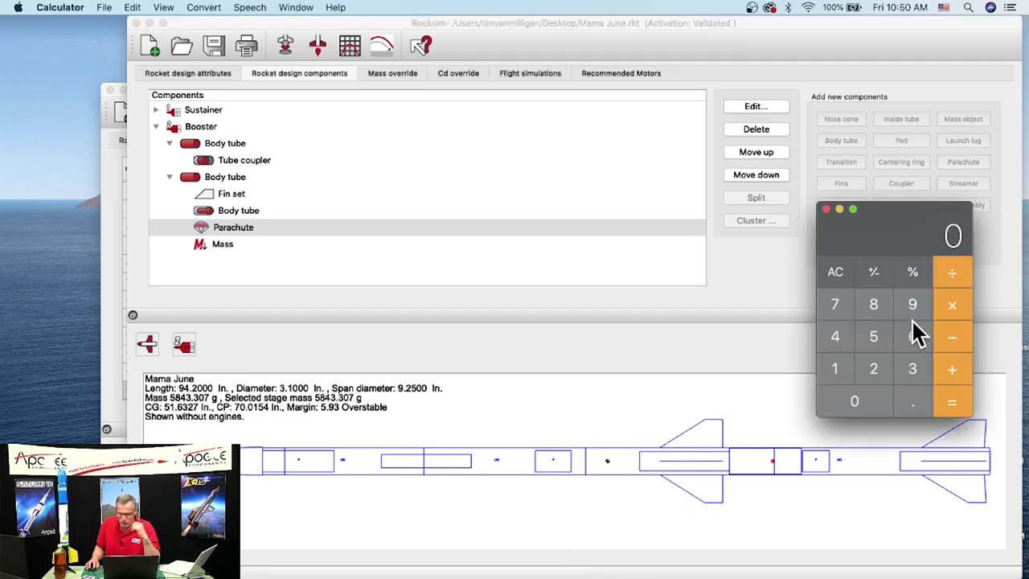
pyautogui.moveTo(893, 222); pyautogui.dragTo(784, 188)
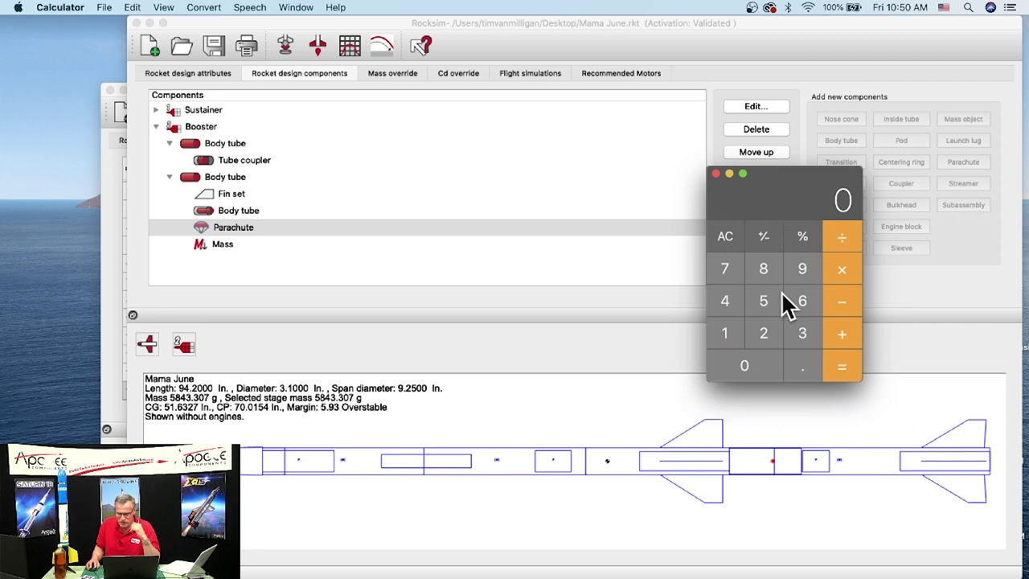
pyautogui.click(805, 300)
pyautogui.click(762, 303)
pyautogui.doubleClick(742, 373)
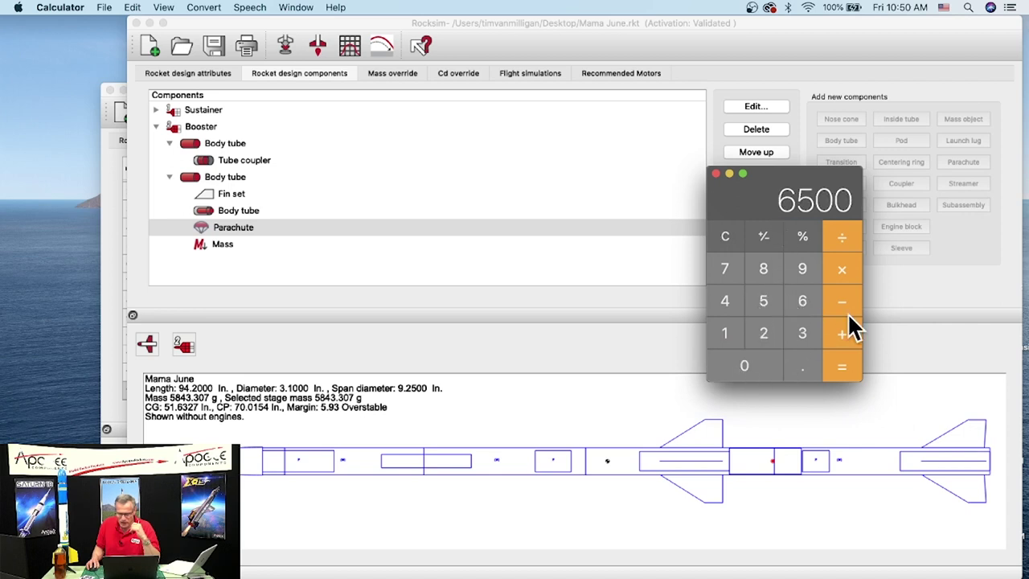
pyautogui.click(833, 299)
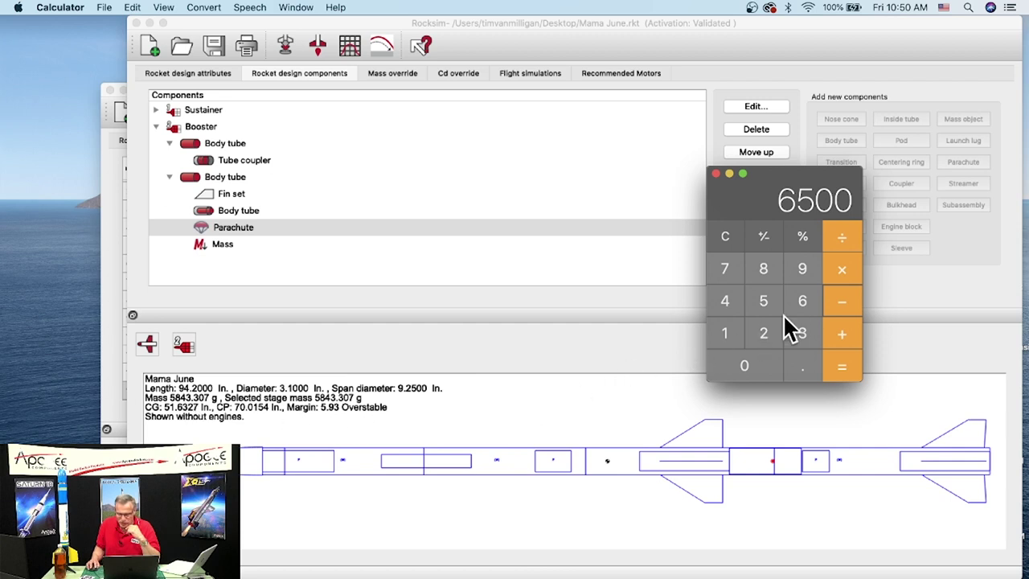
pyautogui.click(765, 299)
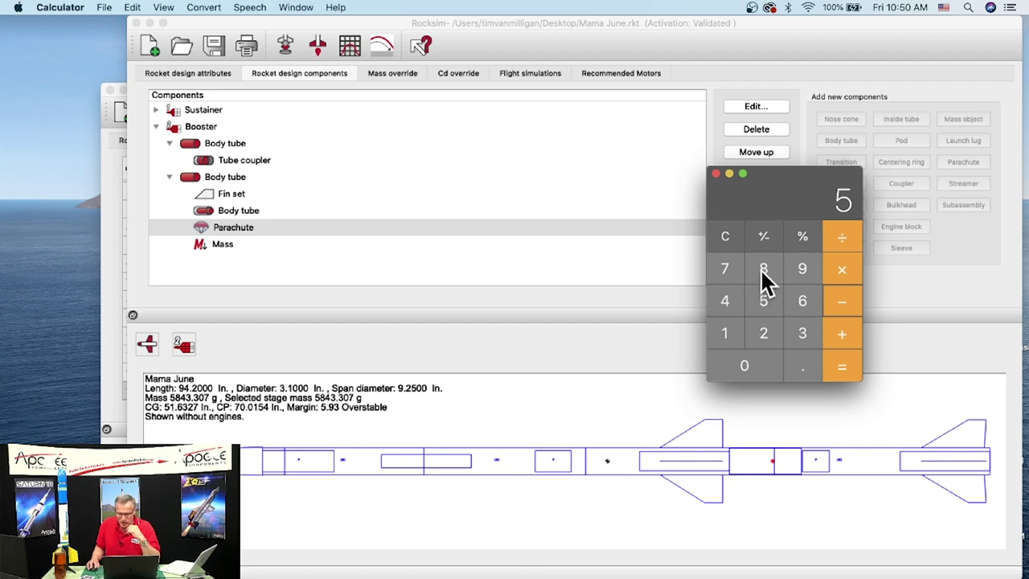
pyautogui.click(760, 270)
pyautogui.click(735, 299)
pyautogui.click(799, 334)
pyautogui.click(840, 367)
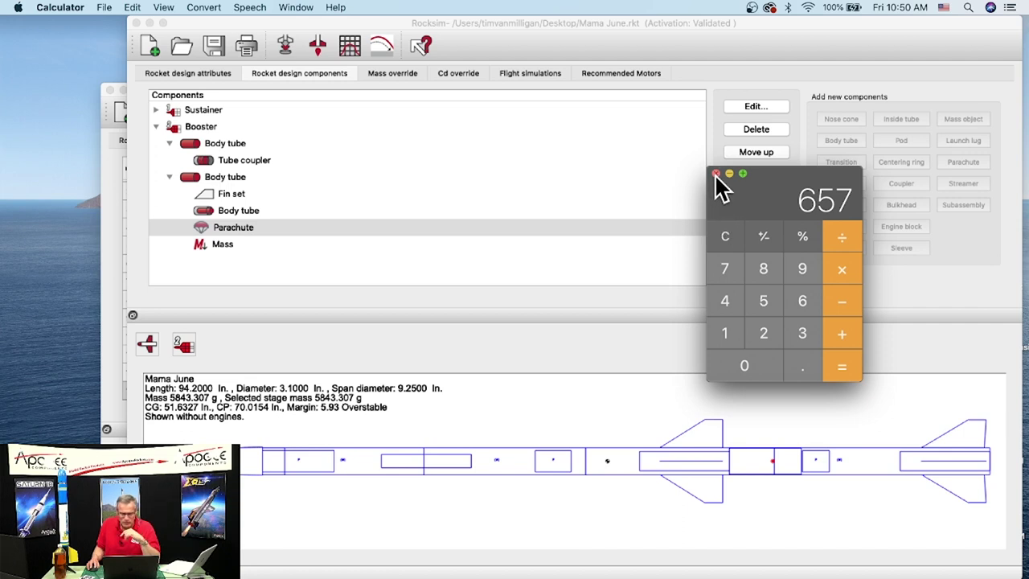
# Clear the calculation, enter 5843 as the starting value, and move Calculator clear of the rocket's mass data.
pyautogui.click(727, 236)
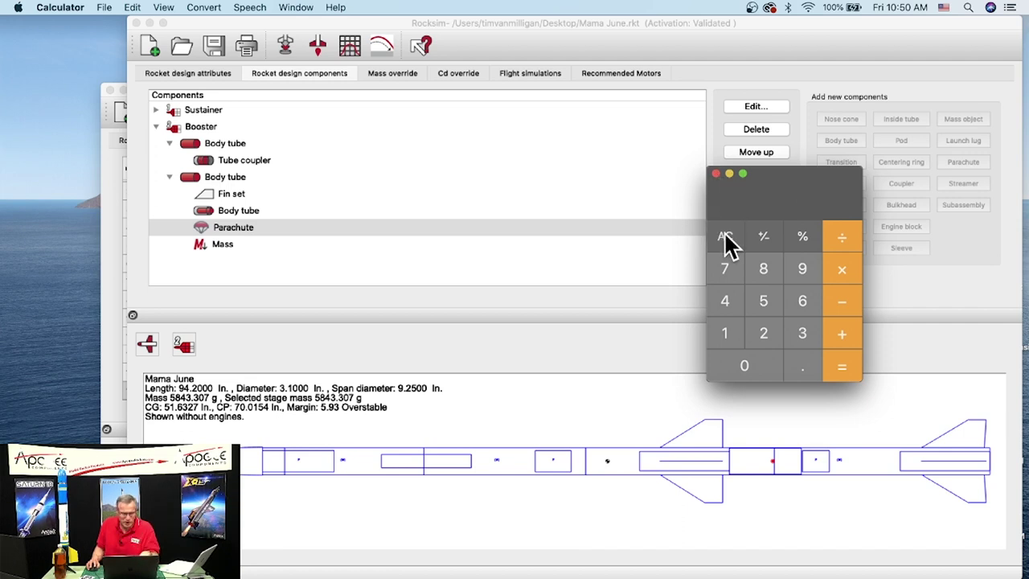
pyautogui.click(766, 299)
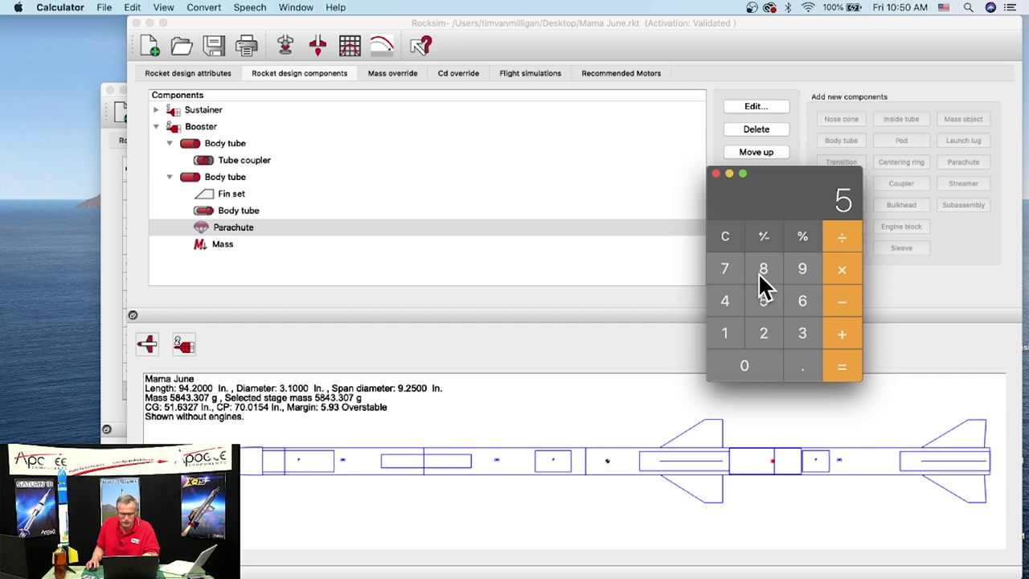
pyautogui.click(761, 275)
pyautogui.click(727, 308)
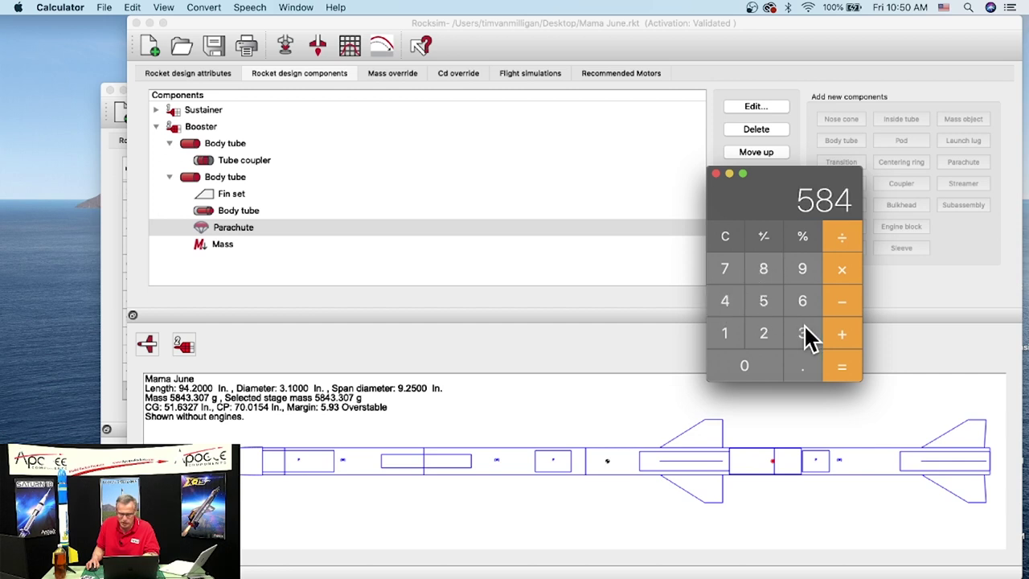
pyautogui.click(804, 333)
pyautogui.moveTo(776, 195); pyautogui.dragTo(92, 122)
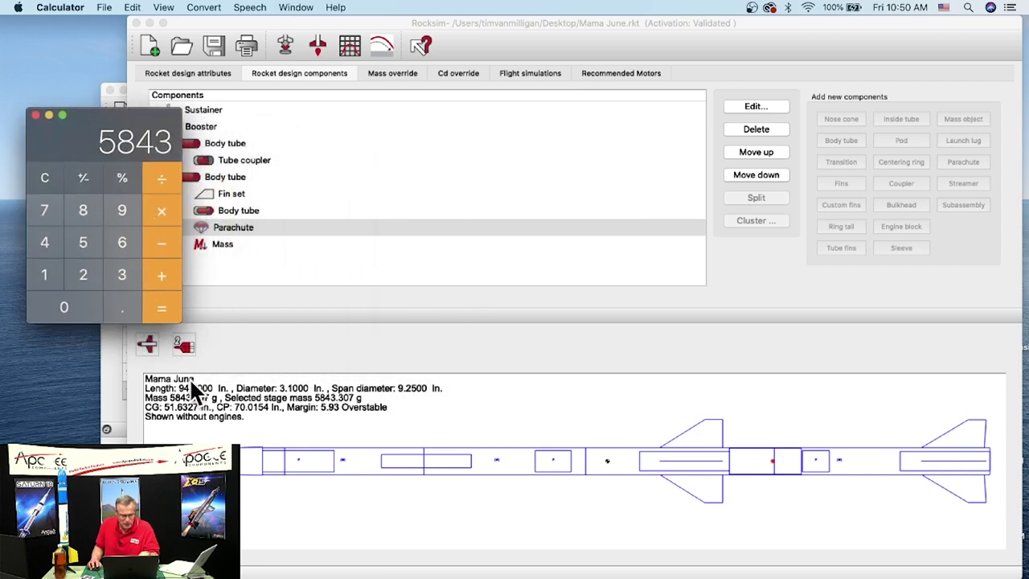
# Return to Rocksim and display only the sustainer stage to read its mass without engines.
pyautogui.click(200, 336)
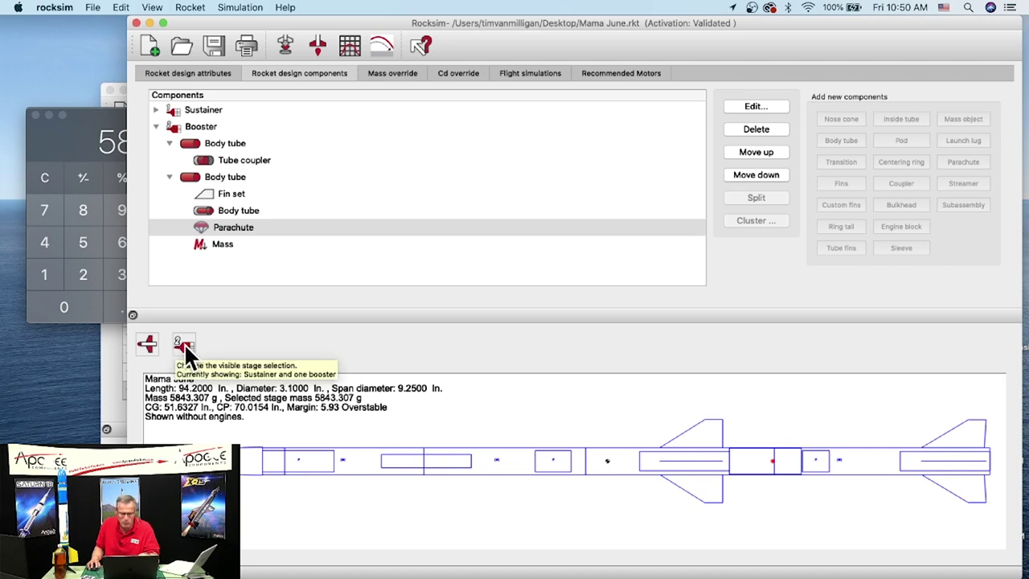
pyautogui.click(183, 342)
pyautogui.click(183, 325)
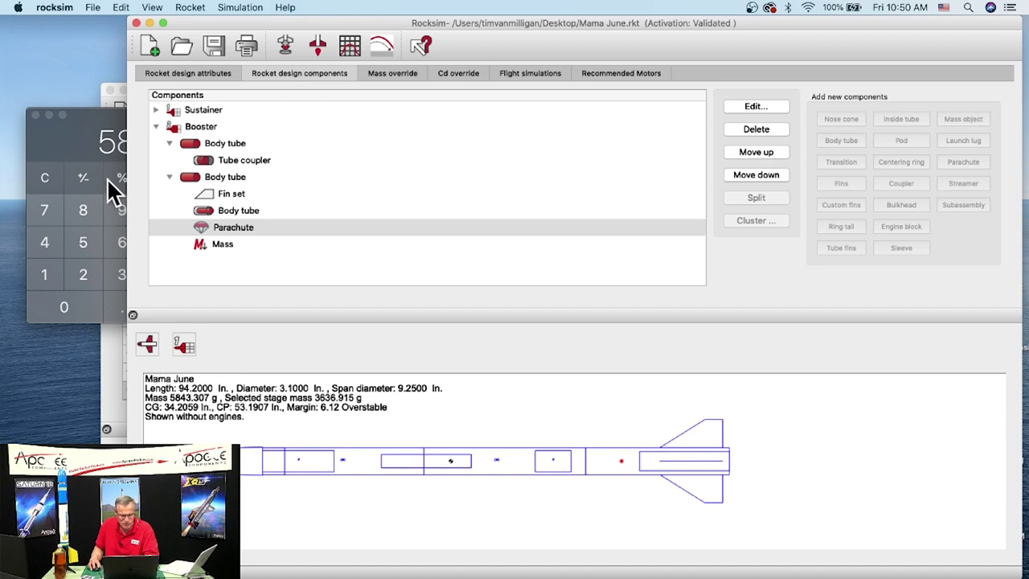
# Open the mass override data and compare the mass of the complete two-stage rocket with that of the sustainer alone.
pyautogui.click(381, 80)
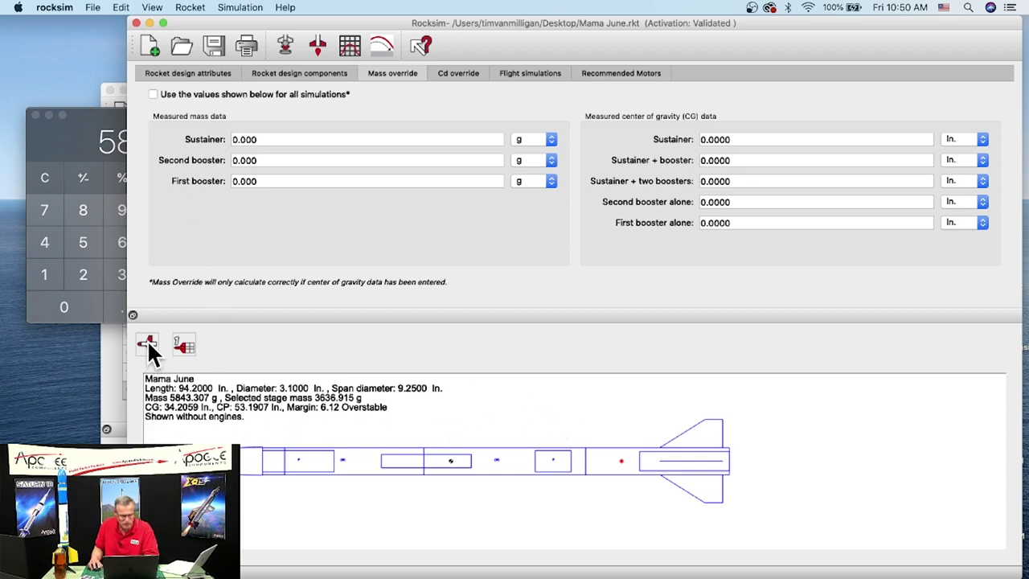
pyautogui.click(83, 138)
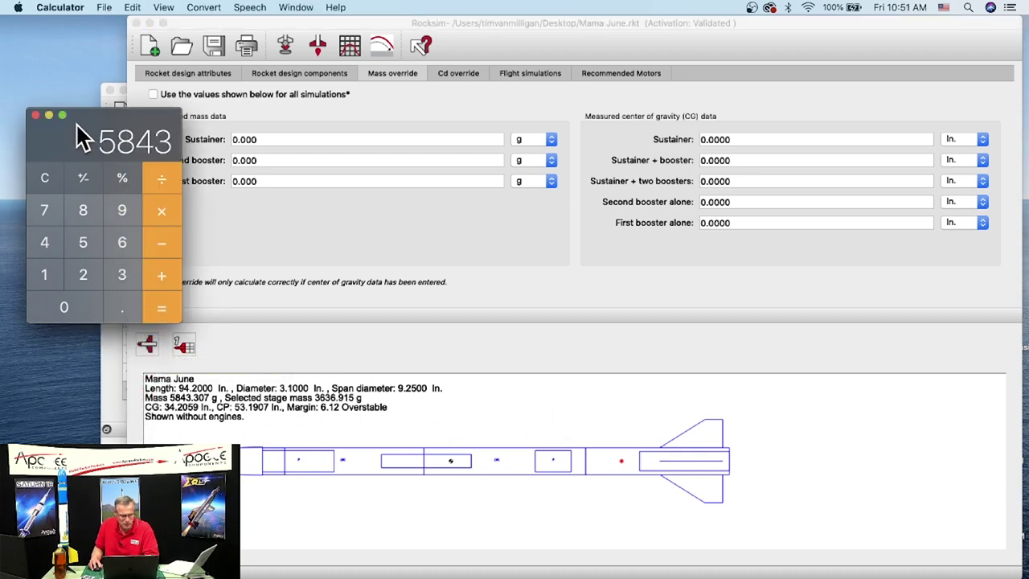
pyautogui.click(184, 344)
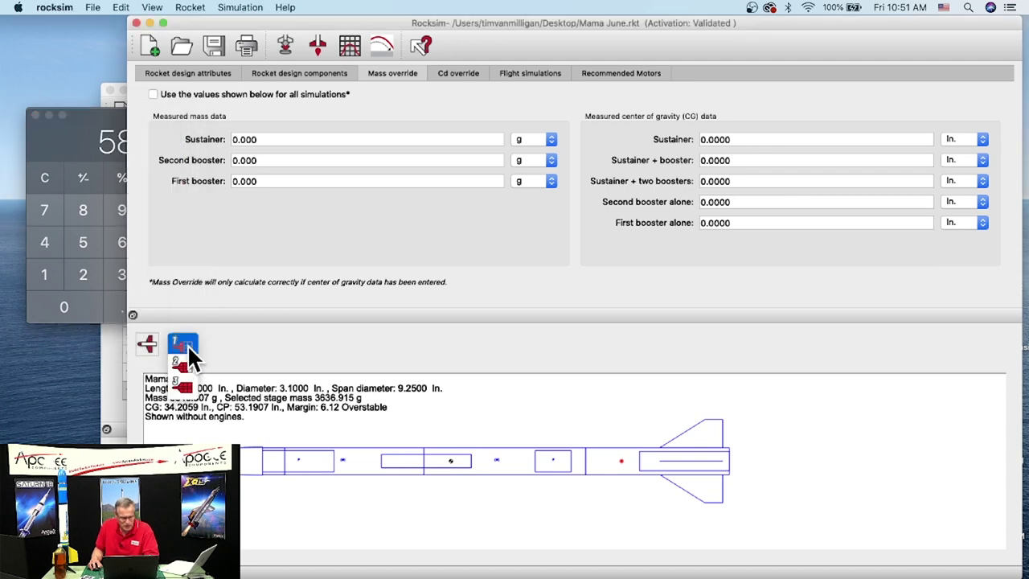
pyautogui.click(188, 360)
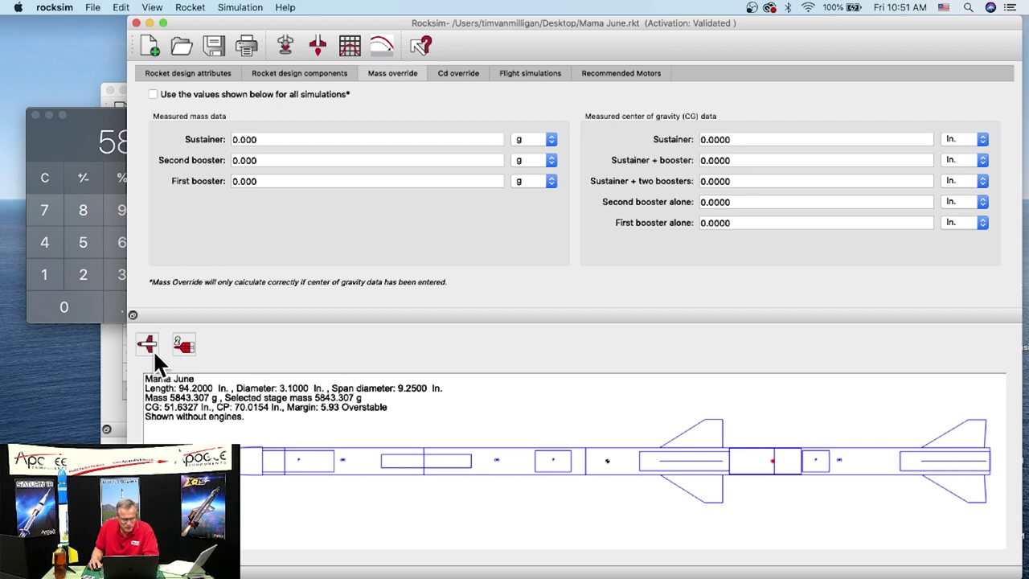
pyautogui.click(184, 344)
pyautogui.click(182, 318)
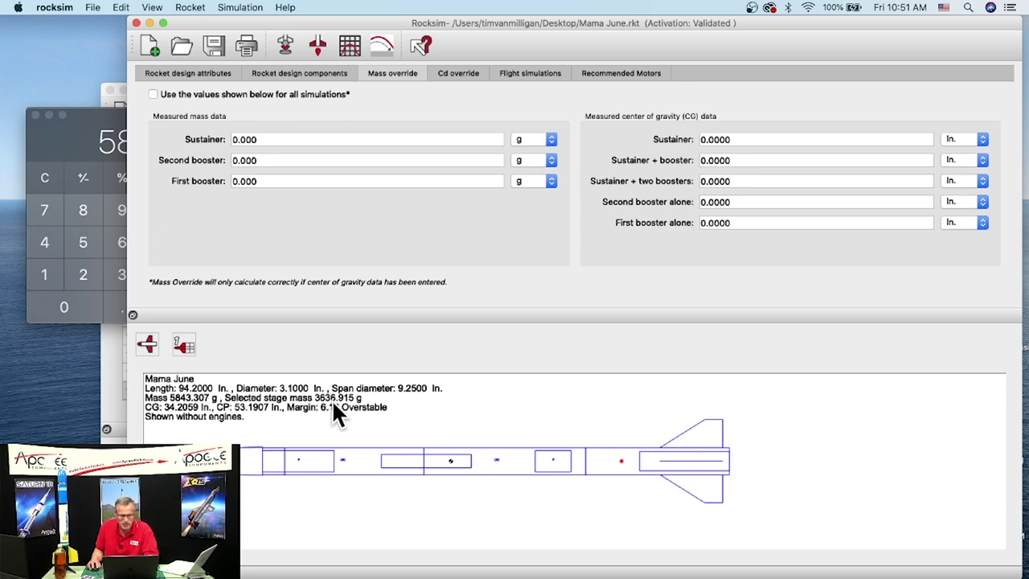
# Switch to Calculator, move it over the mass data, and subtract the sustainer mass 3636 from 5843 to get the booster mass.
pyautogui.moveTo(96, 133); pyautogui.dragTo(517, 191)
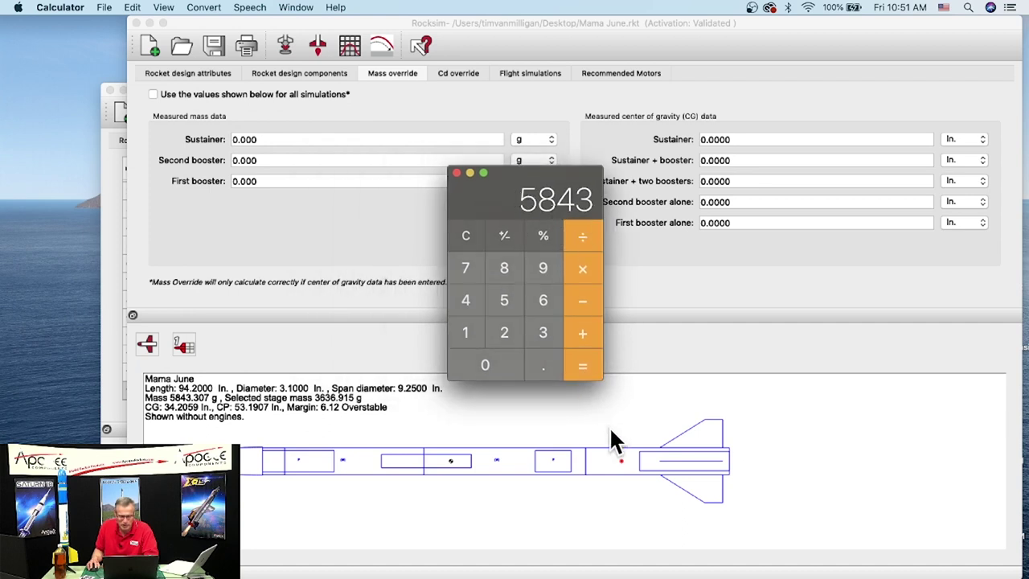
pyautogui.click(572, 304)
pyautogui.click(540, 336)
pyautogui.click(544, 312)
pyautogui.click(546, 337)
pyautogui.click(544, 305)
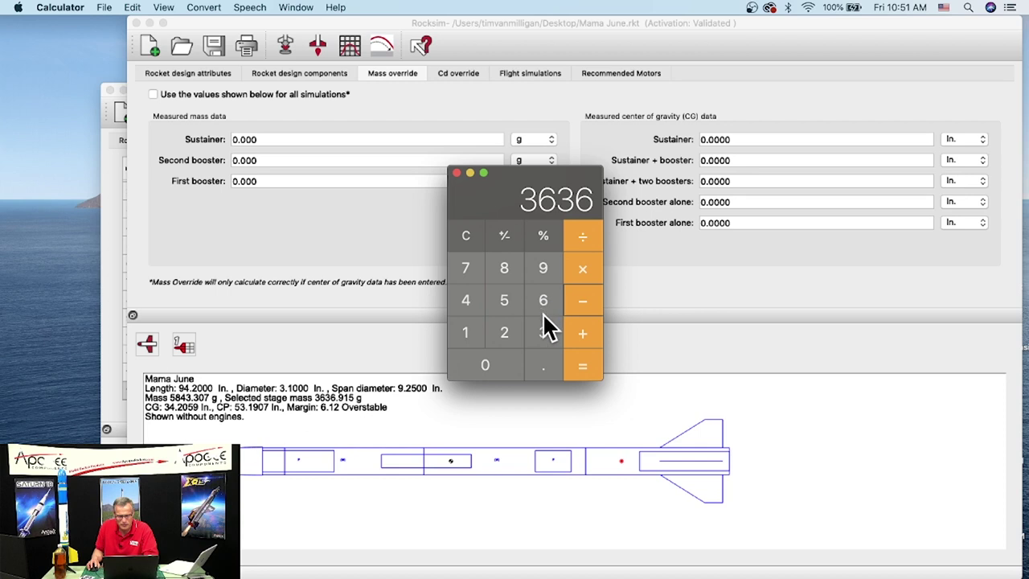
pyautogui.click(583, 366)
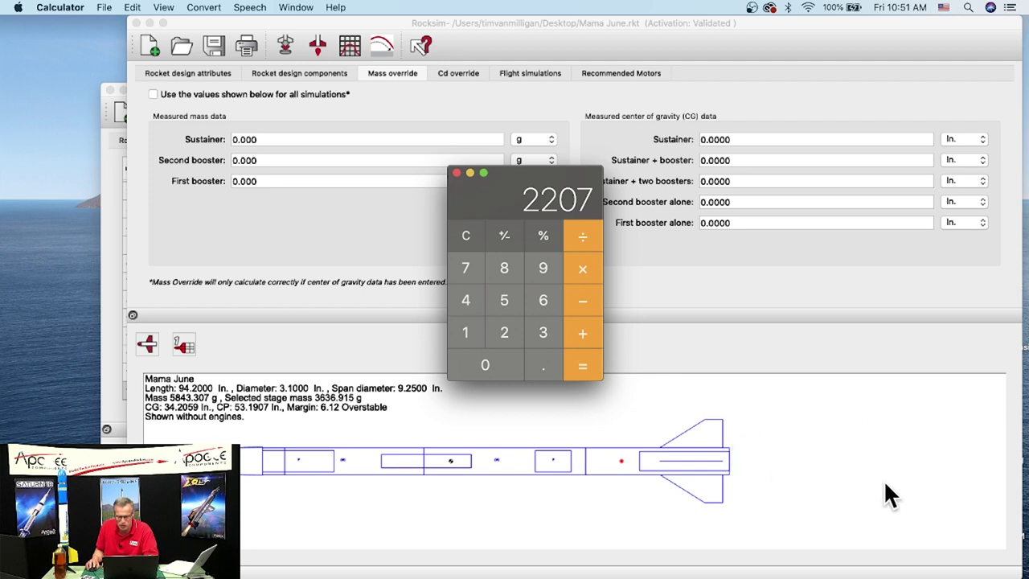
# Return to Rocksim, display the two-stage rocket with its booster again, and show the rocket's design components.
pyautogui.click(187, 348)
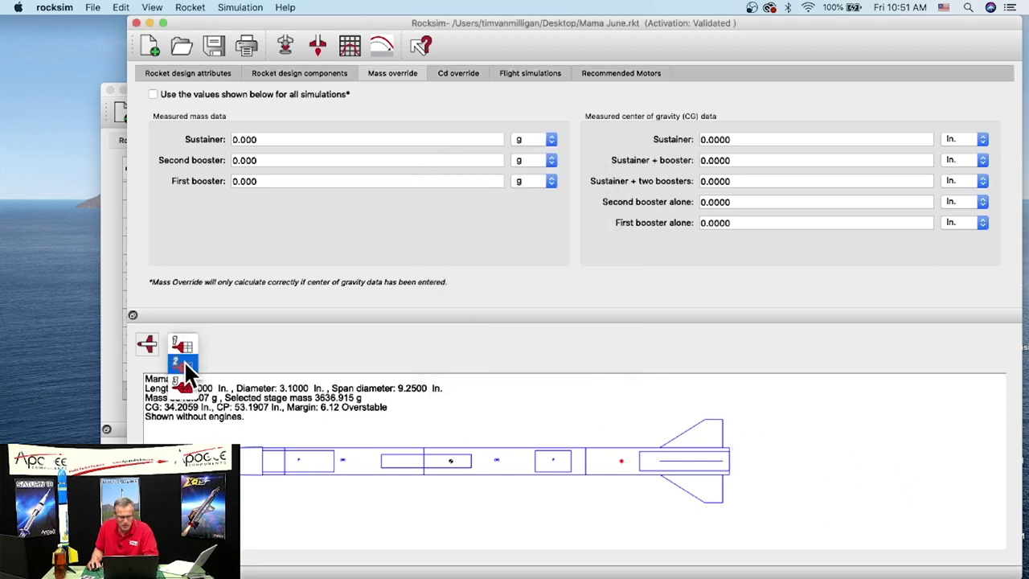
pyautogui.click(184, 349)
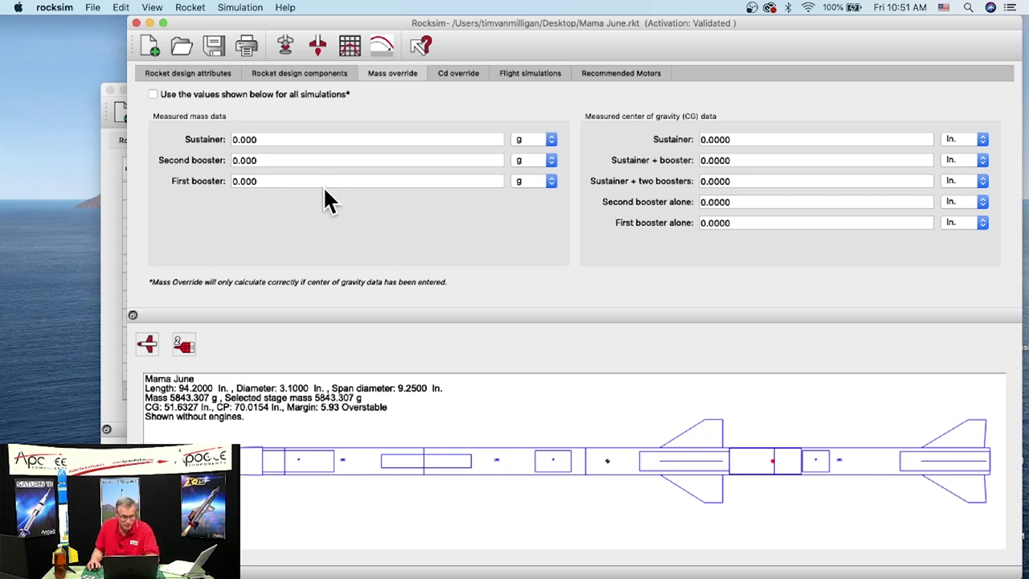
pyautogui.click(299, 73)
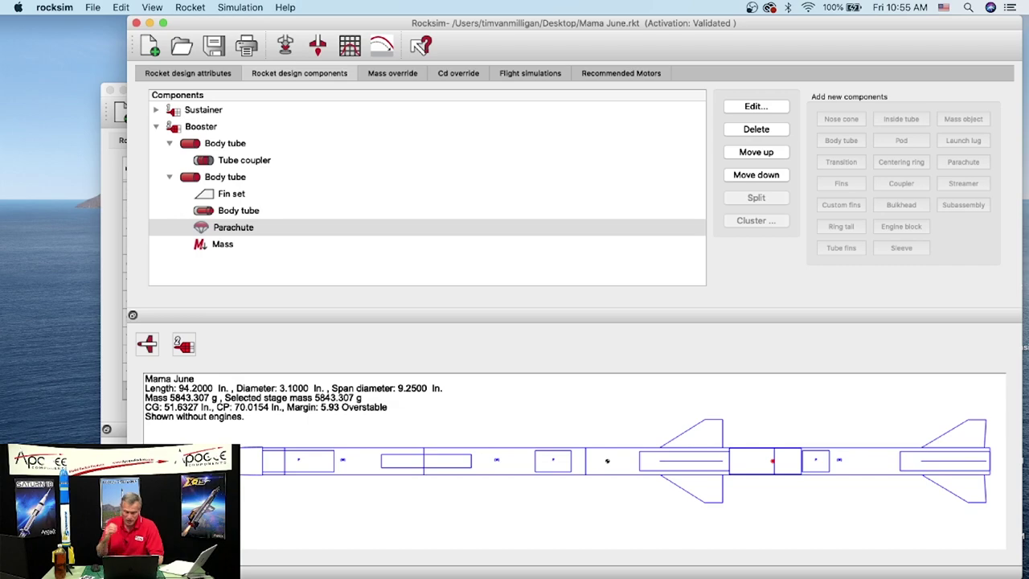
# Switch to Rocksim Pro with the egg-storminator design and open the uncertainty settings of a new simulation.
pyautogui.press('super+Tab')
pyautogui.moveTo(690, 88); pyautogui.dragTo(715, 21)
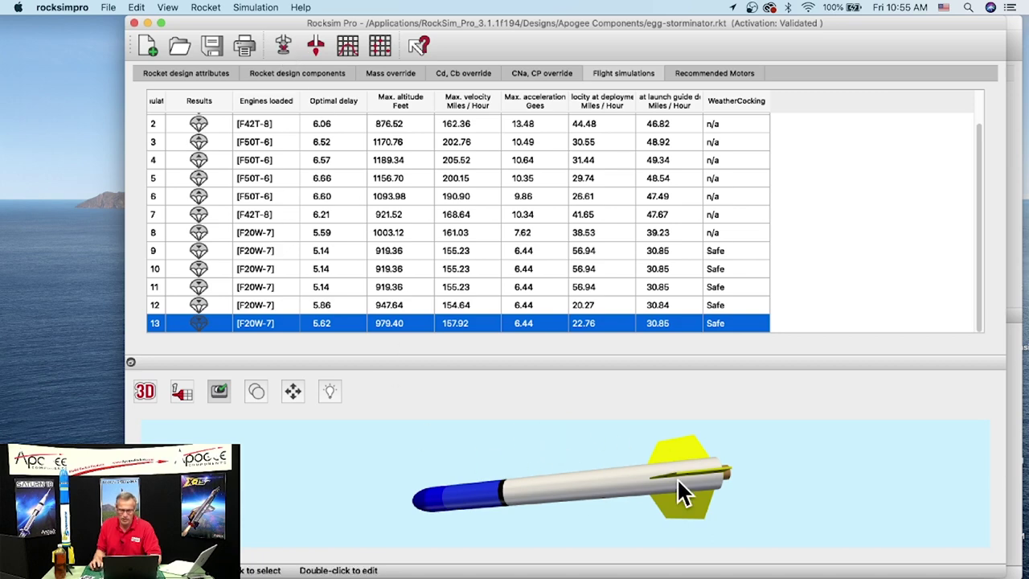
pyautogui.click(283, 42)
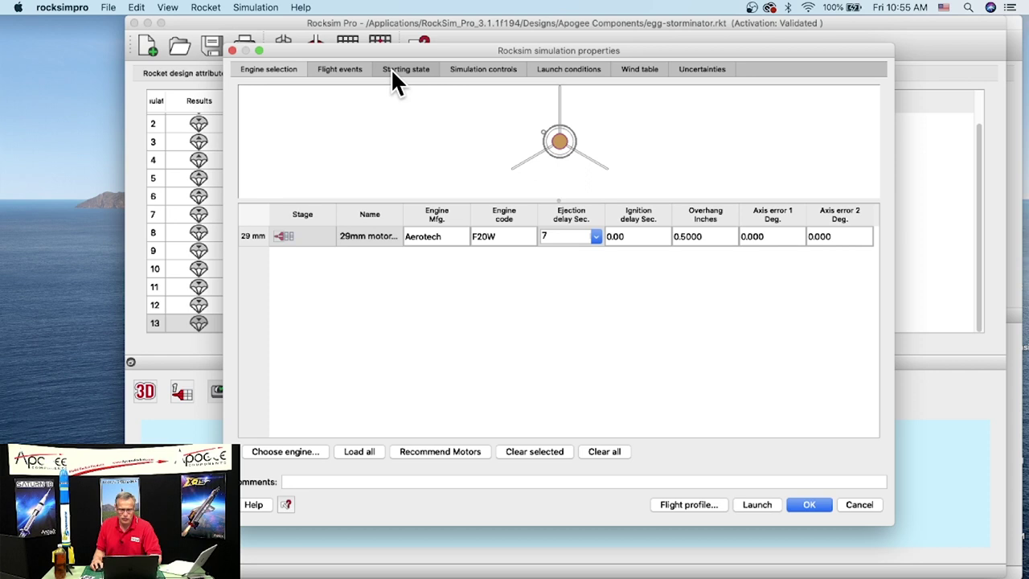
pyautogui.click(697, 75)
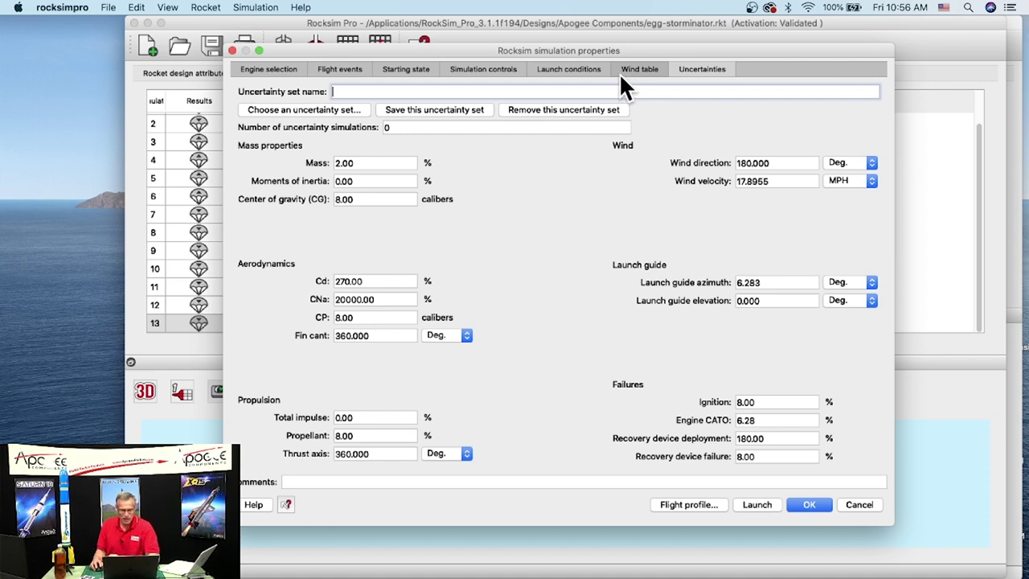
# Set the mass and center of gravity uncertainties to 0.
pyautogui.click(392, 159)
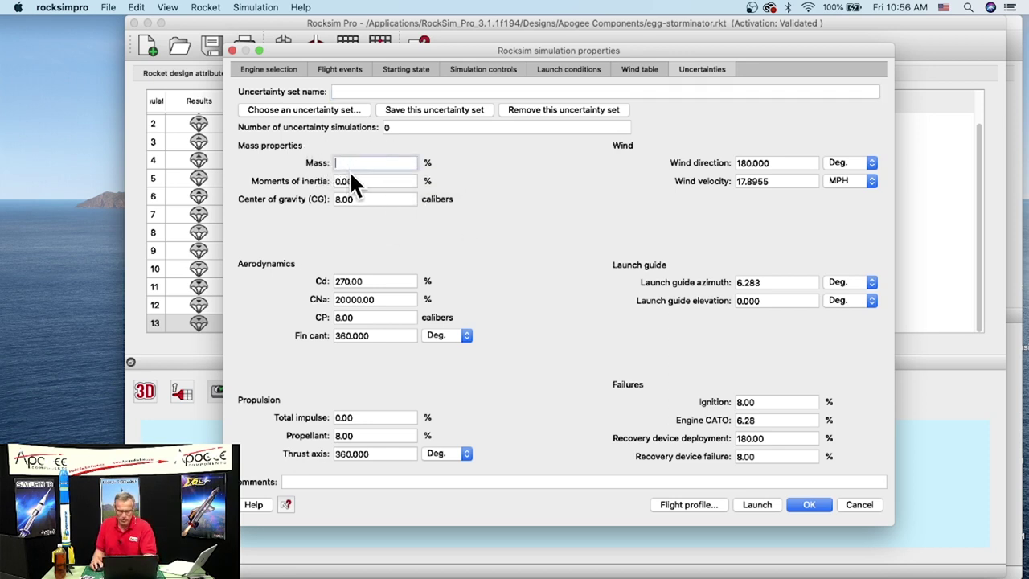
pyautogui.write('0')
pyautogui.click(361, 199)
pyautogui.write('0')
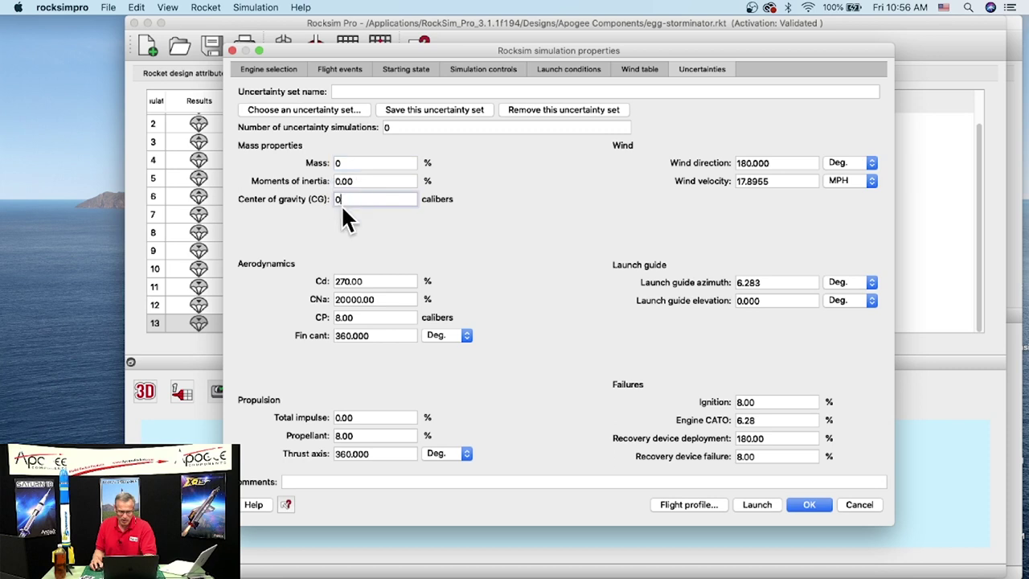
# Set all aerodynamic uncertainties to 0: Cd, CNa, CP and fin cant.
pyautogui.click(352, 281)
pyautogui.write('0')
pyautogui.click(374, 299)
pyautogui.write('0')
pyautogui.click(357, 316)
pyautogui.write('0')
pyautogui.click(372, 335)
pyautogui.write('0')
# Set the propellant and thrust axis uncertainties of the propulsion to 0.
pyautogui.click(370, 418)
pyautogui.click(357, 435)
pyautogui.write('0')
pyautogui.click(346, 453)
pyautogui.write('0')
# Set the wind direction, wind velocity and launch guide azimuth uncertainties to 0.
pyautogui.click(776, 162)
pyautogui.write('0')
pyautogui.click(773, 179)
pyautogui.write('0')
pyautogui.click(757, 281)
pyautogui.write('0')
# Set all failure probabilities to 0: ignition, engine CATO, recovery device deployment and recovery device failure.
pyautogui.click(753, 401)
pyautogui.write('0')
pyautogui.click(740, 420)
pyautogui.write('0')
pyautogui.click(751, 438)
pyautogui.write('0')
pyautogui.click(752, 455)
pyautogui.write('0')
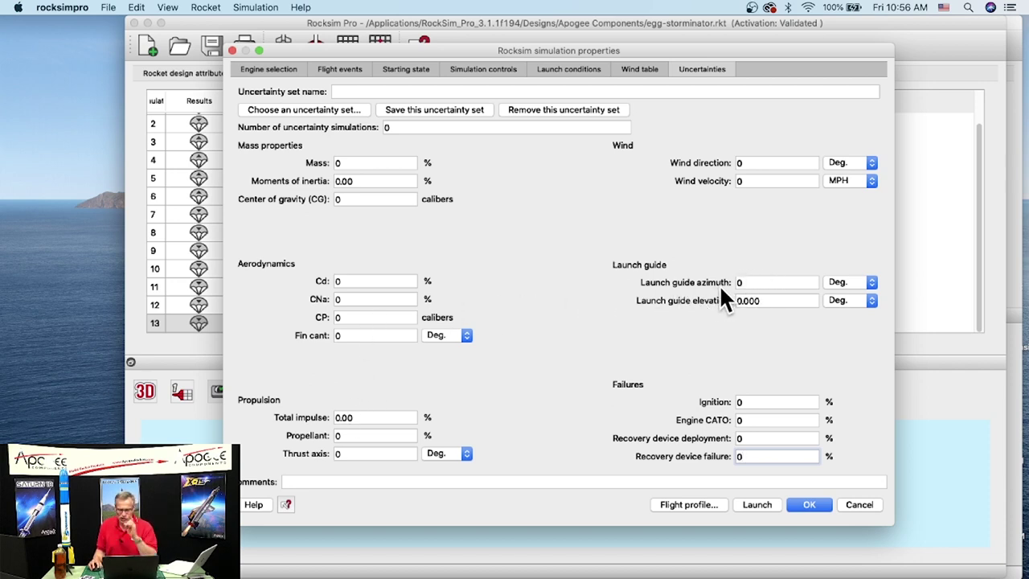
# Set the launch guide elevation uncertainty to 6 degrees and launch the simulation with 20 uncertainty simulations.
pyautogui.doubleClick(764, 299)
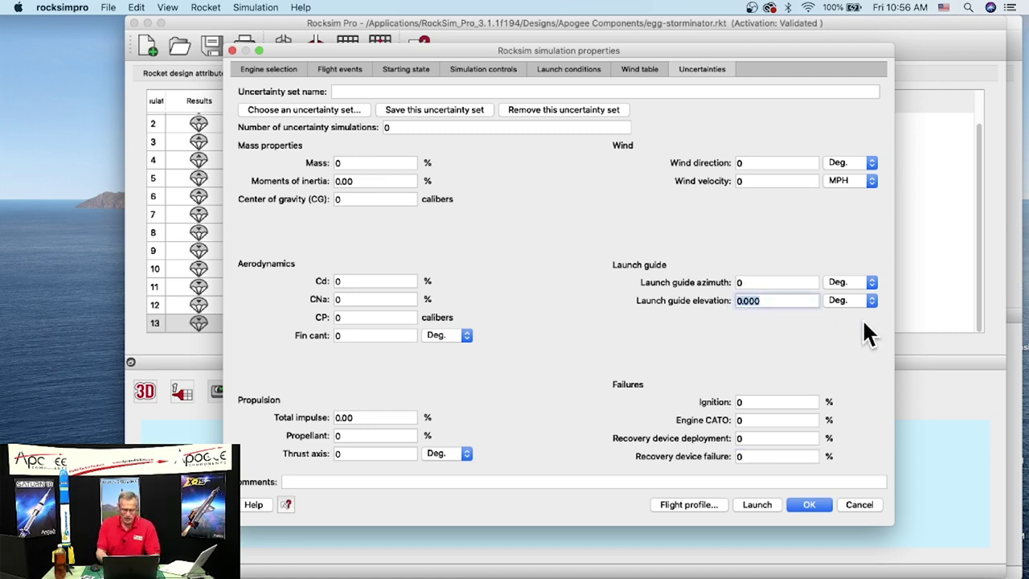
pyautogui.write('60')
pyautogui.press('BackSpace')
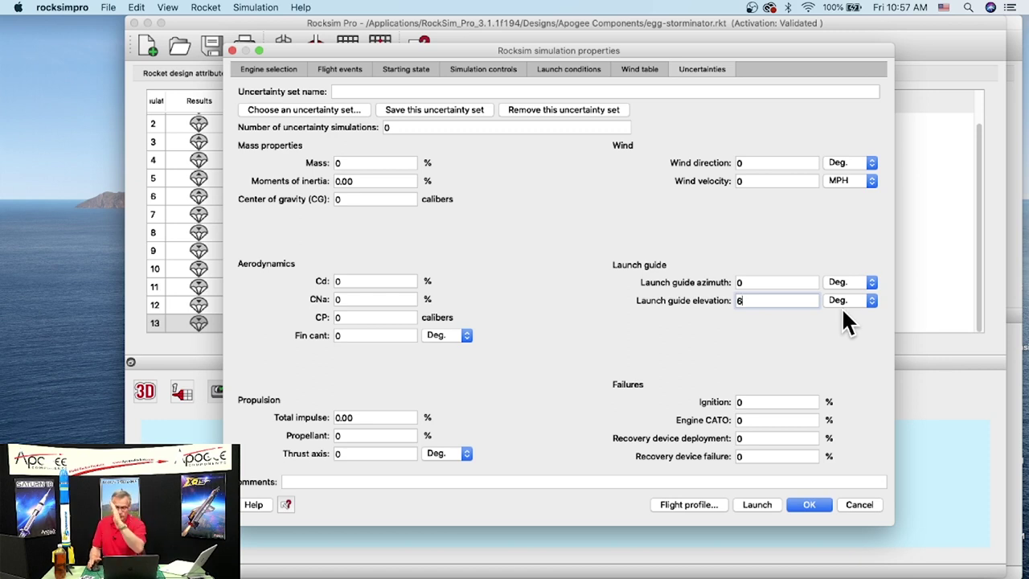
pyautogui.click(424, 127)
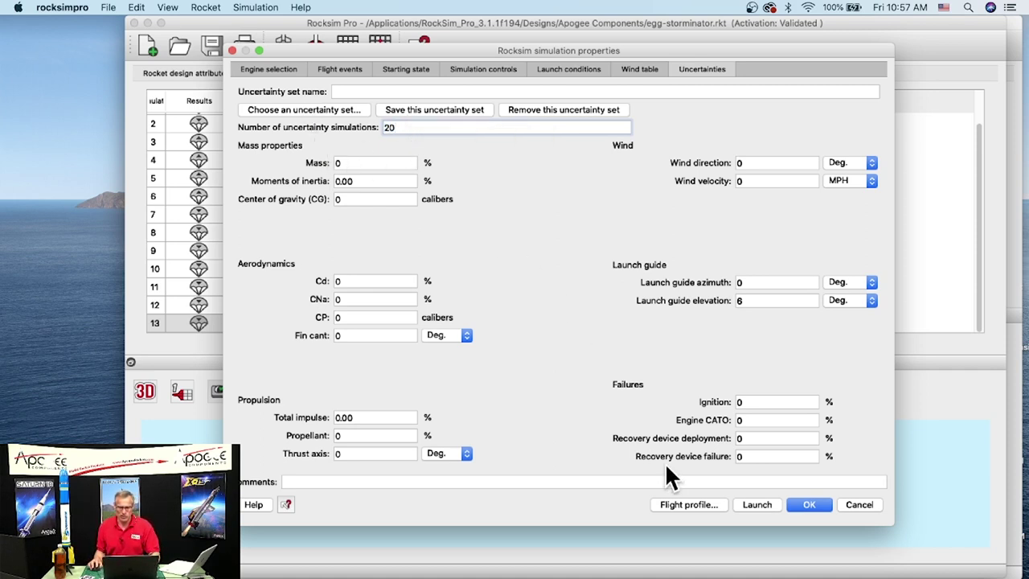
pyautogui.click(755, 504)
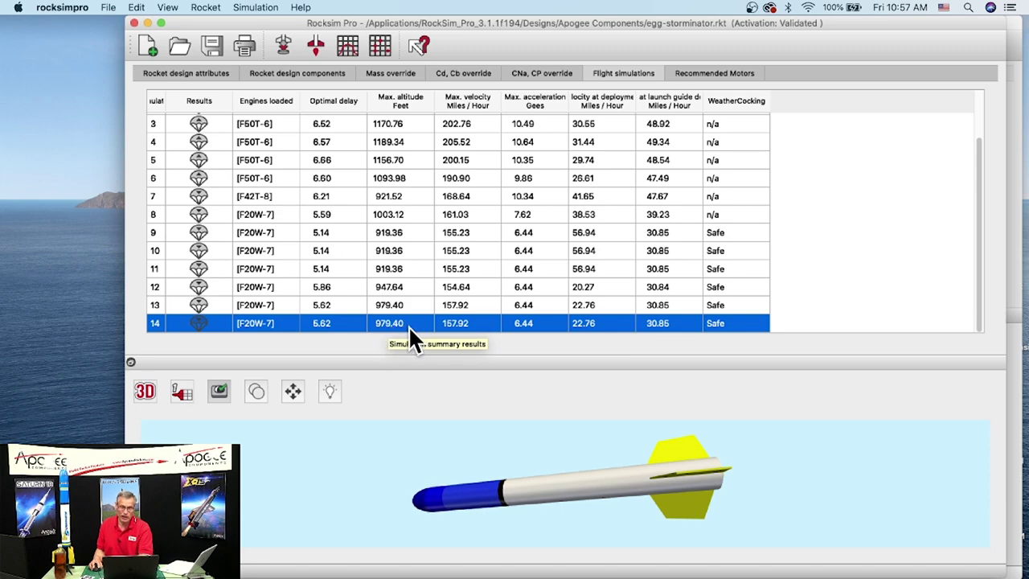
# Show the RockSim landing point chart for the new simulation and enlarge its window.
pyautogui.click(378, 45)
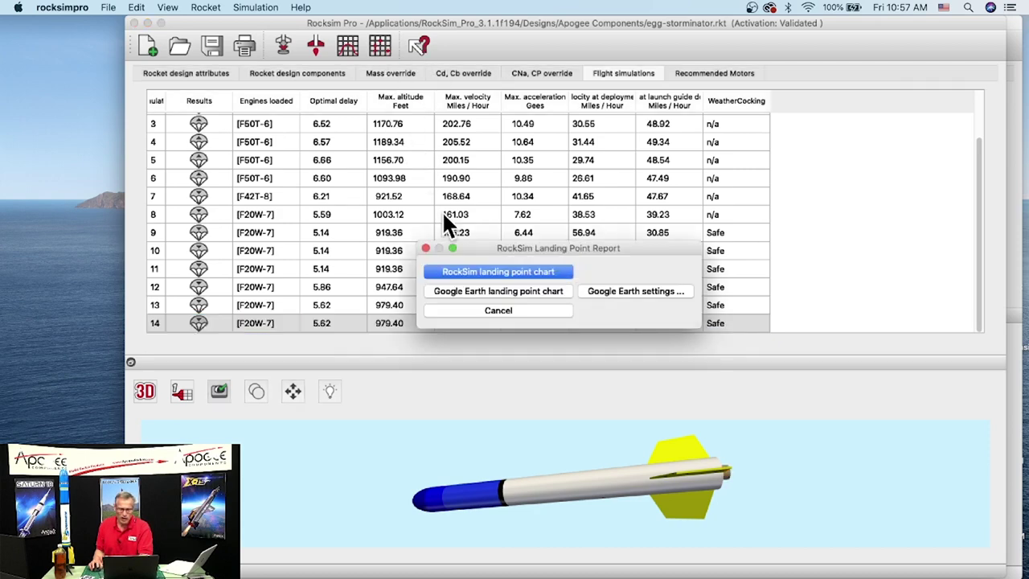
pyautogui.click(488, 271)
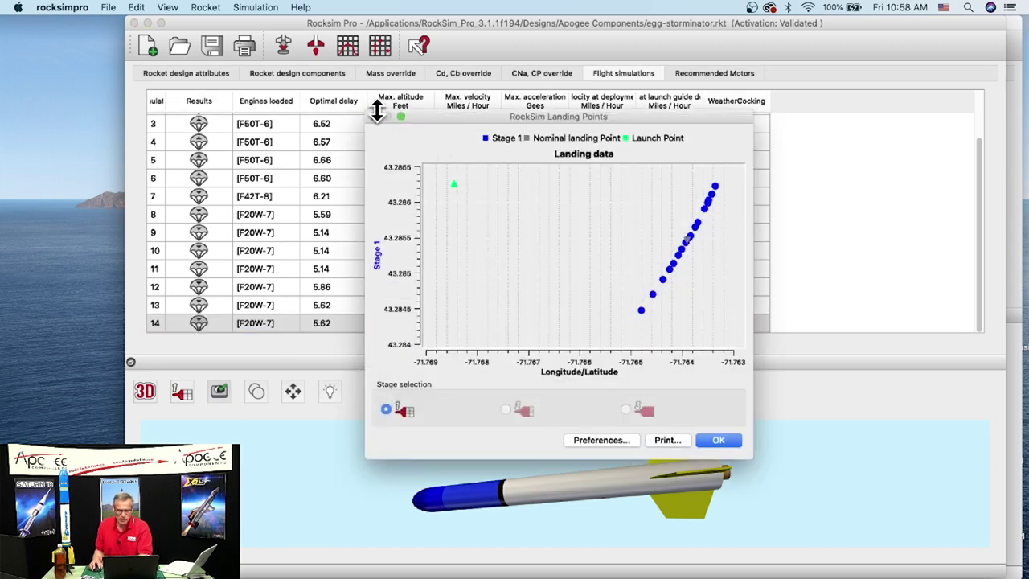
pyautogui.moveTo(366, 116); pyautogui.dragTo(239, 20)
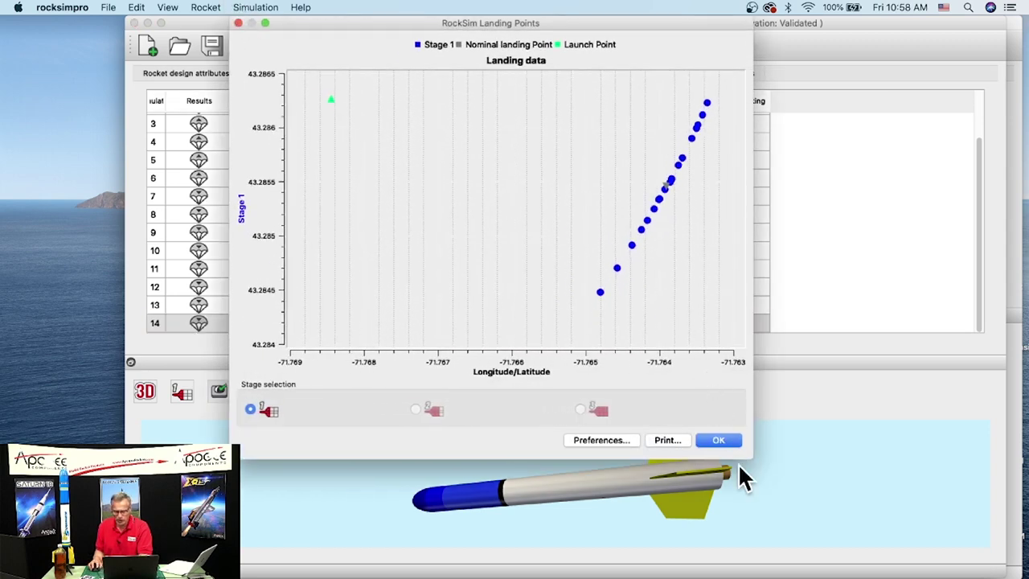
pyautogui.moveTo(747, 455); pyautogui.dragTo(931, 567)
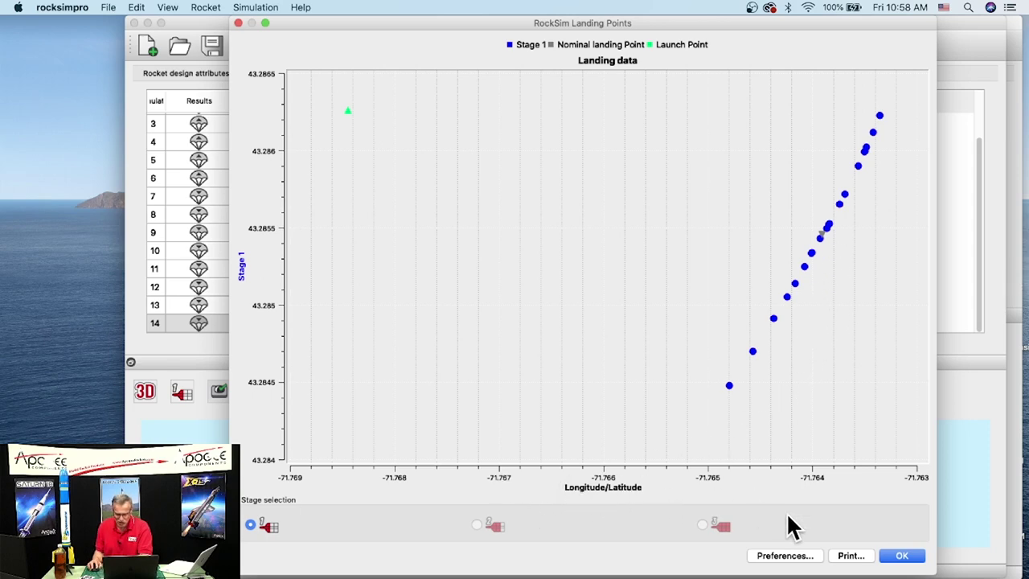
# Replot the landing points with the plot style "Feet: relative to the launch point".
pyautogui.click(774, 560)
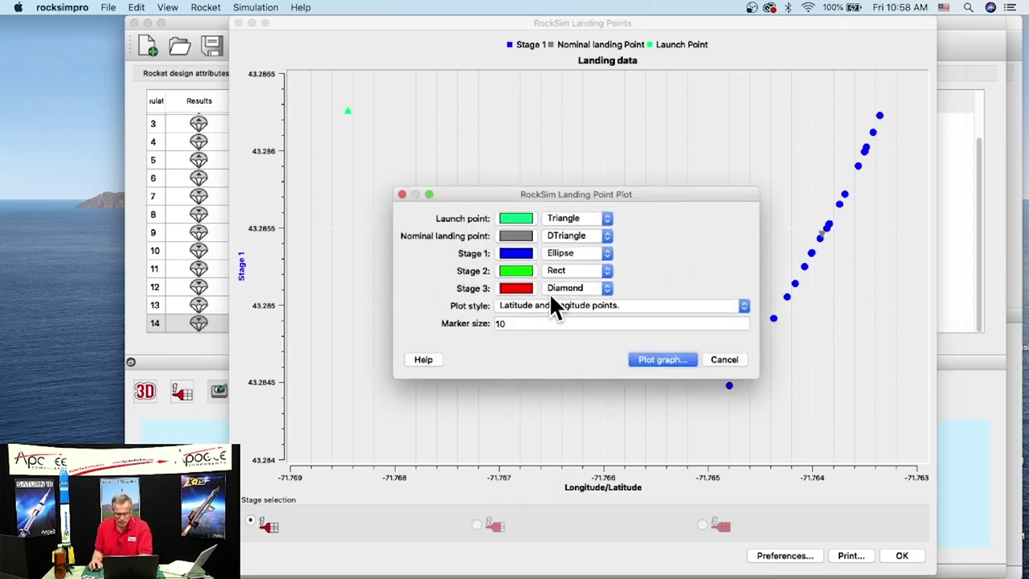
pyautogui.click(550, 302)
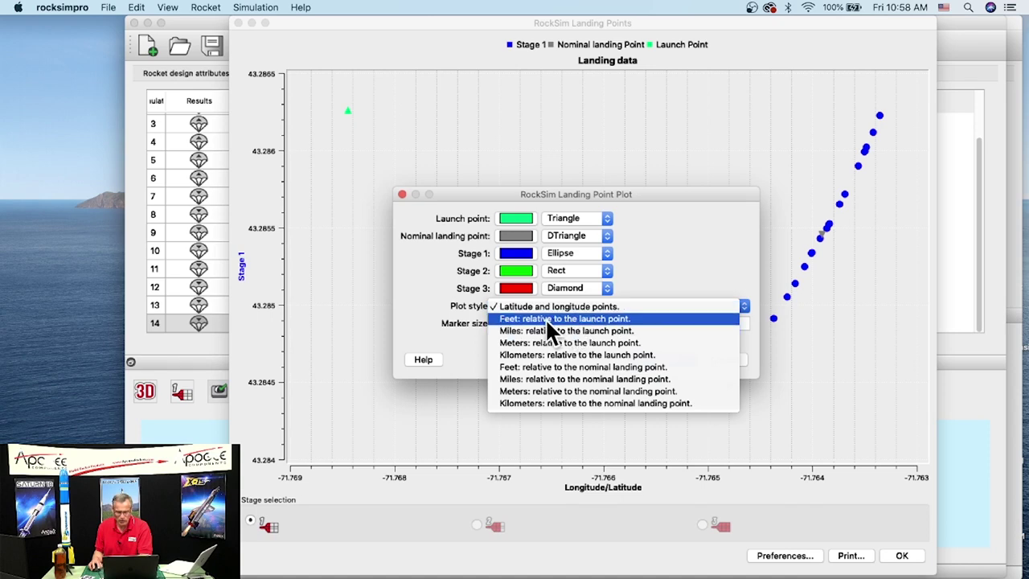
pyautogui.click(610, 318)
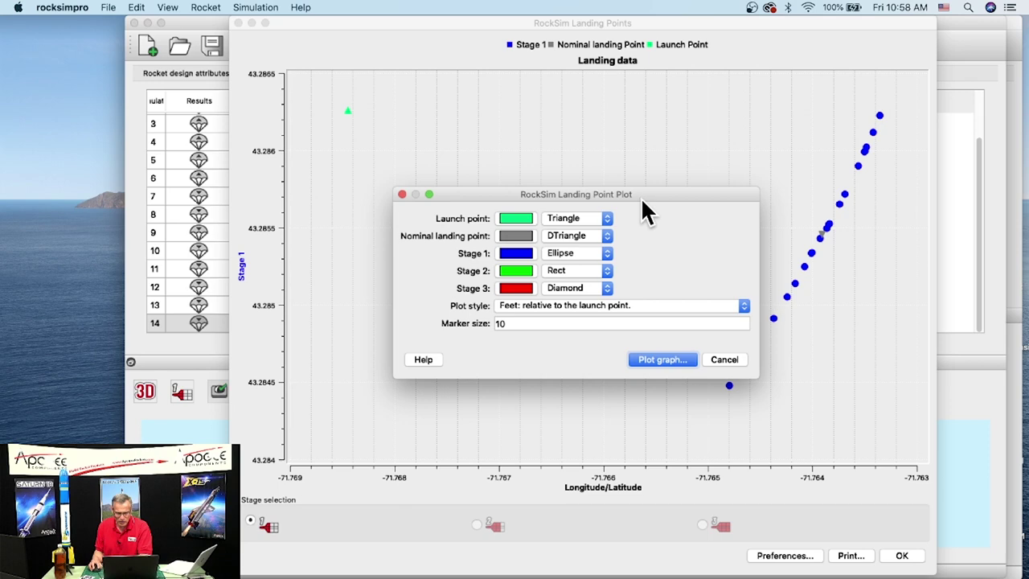
pyautogui.moveTo(640, 198); pyautogui.dragTo(659, 129)
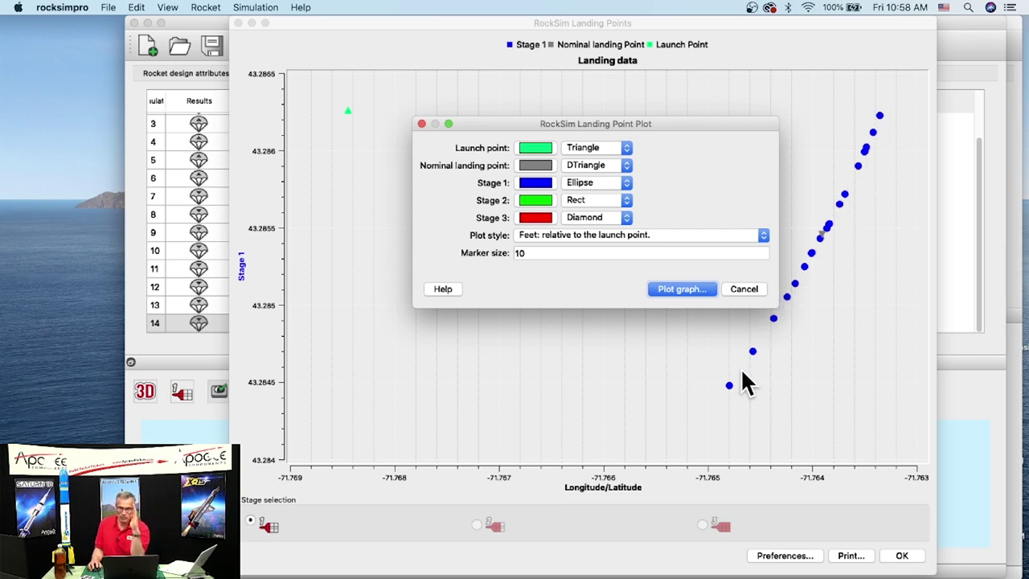
pyautogui.click(682, 289)
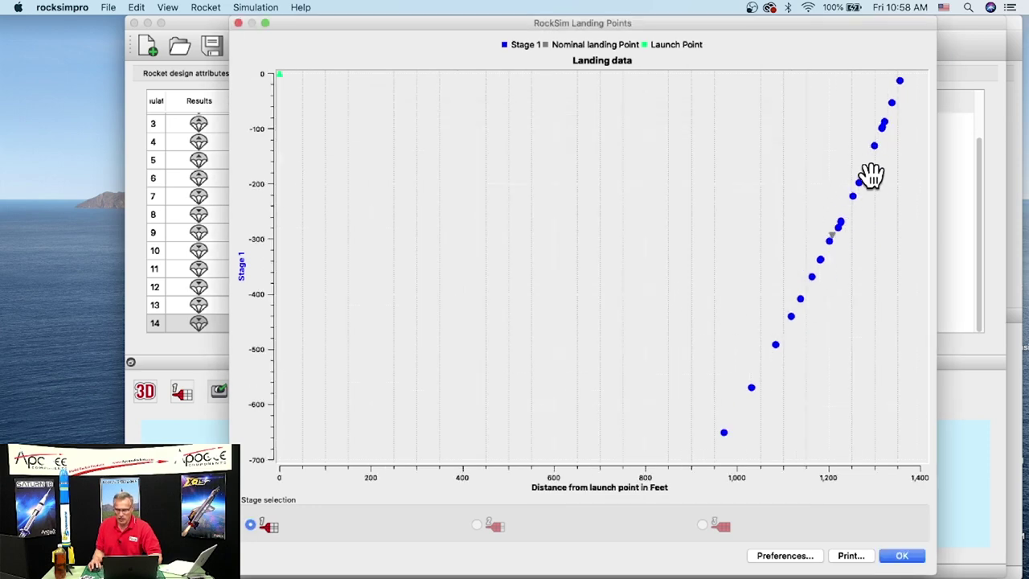
# Examine the distances and launch guide error of one landing point, and close the details and the chart.
pyautogui.click(858, 184)
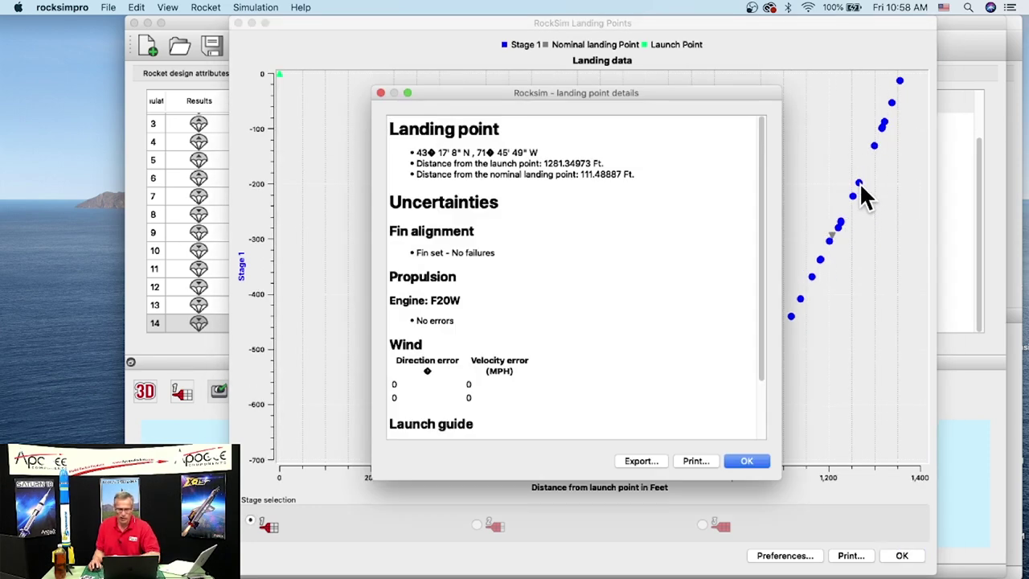
pyautogui.scroll(-3, 520, 279)
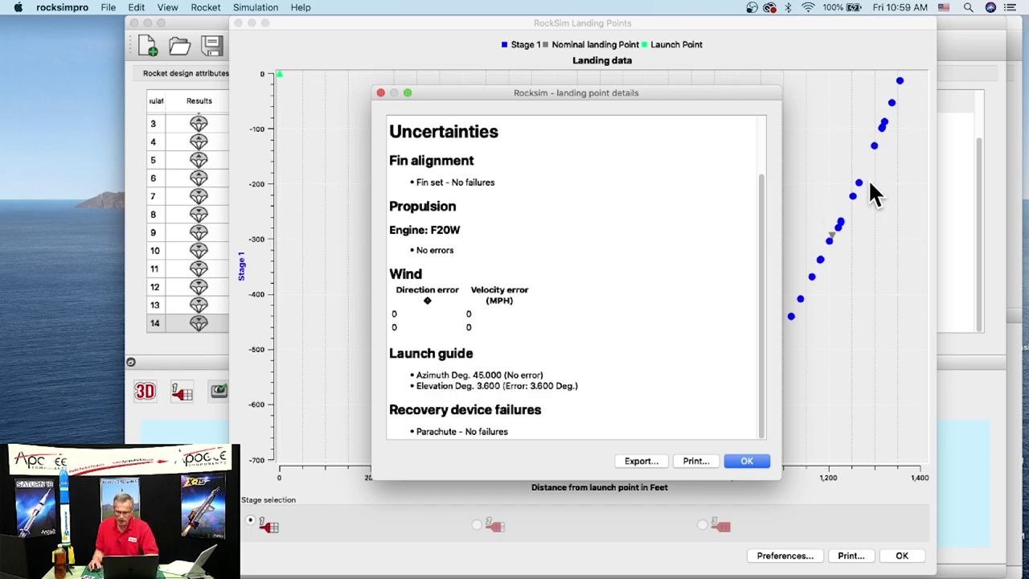
pyautogui.click(746, 461)
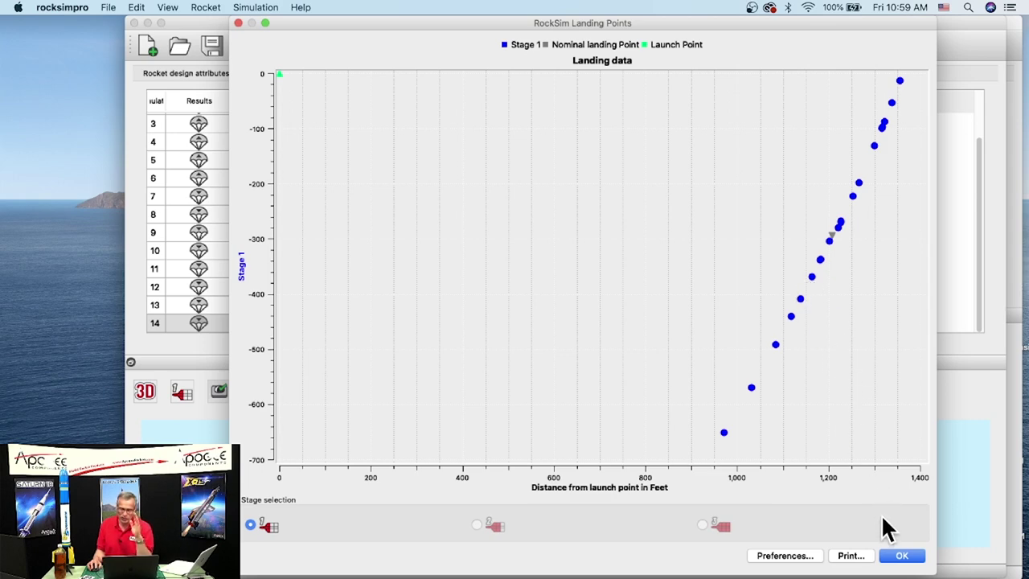
pyautogui.click(898, 557)
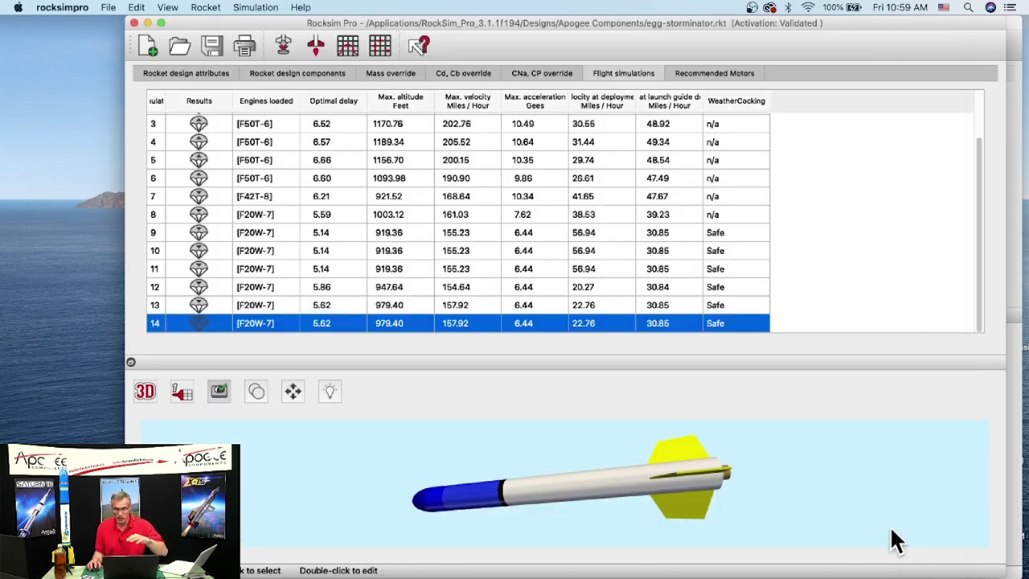